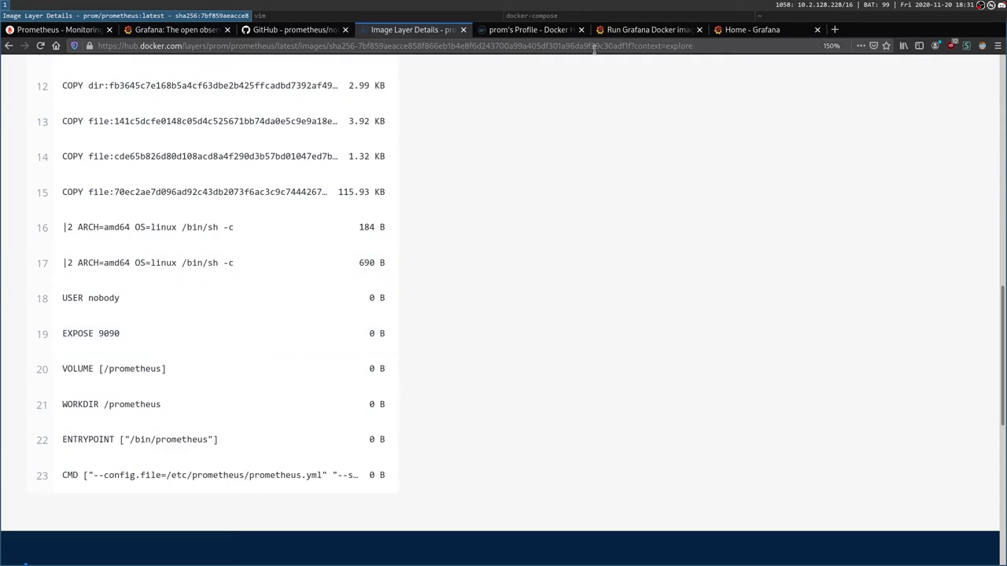
Map port 9090:9090 for the prometheus service in the compose file, and save and close the file.
key("super+Right")
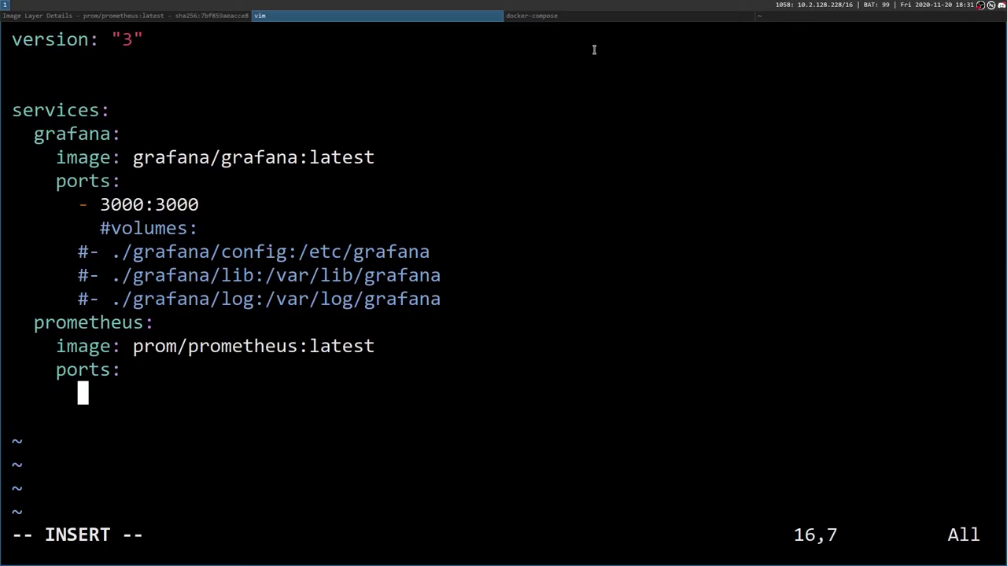
type("- ")
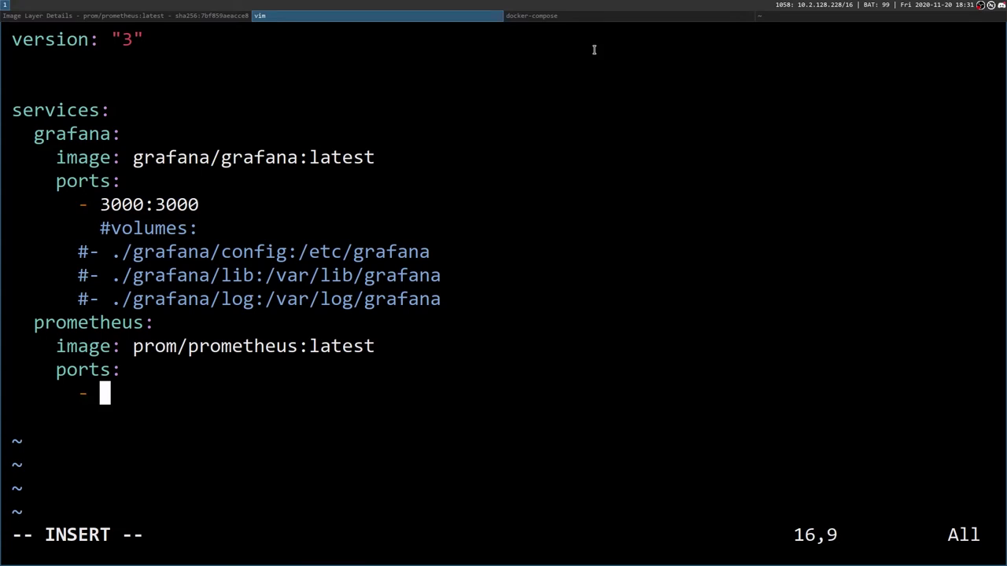
type("9090:9090")
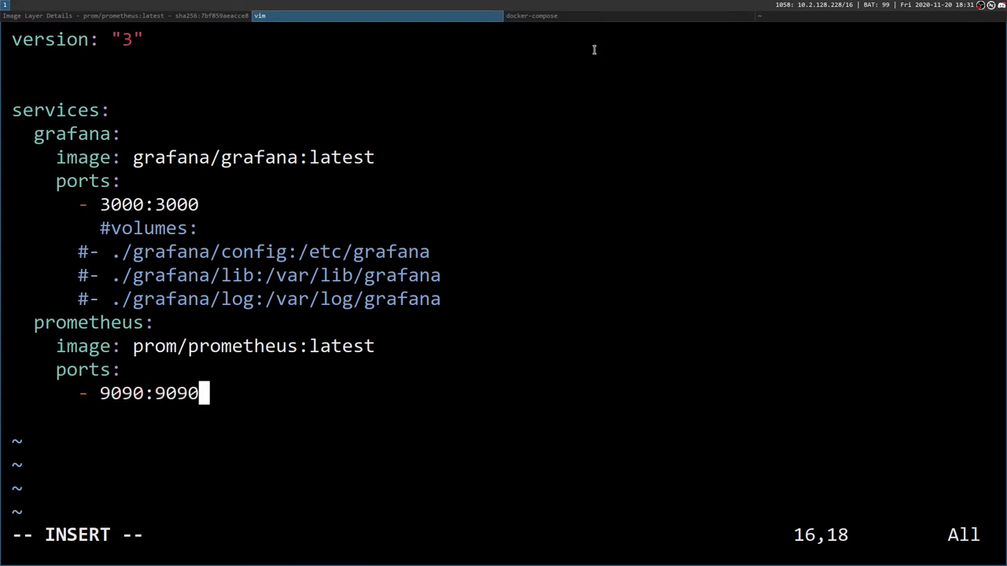
key("Escape")
type(":wq")
key("Return")
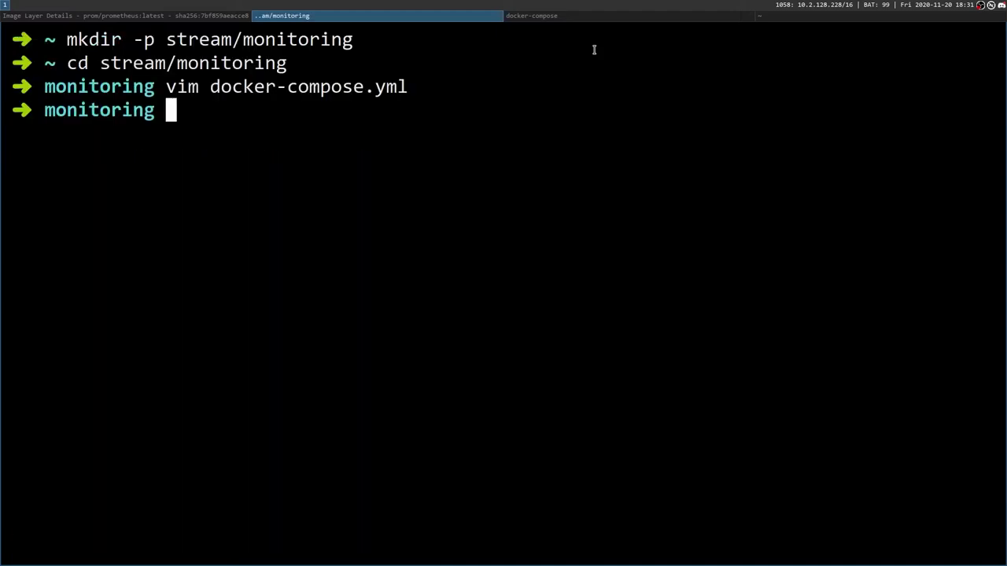
Reopen docker-compose.yml in vim, and restart the running containers with docker-compose up in the other terminal.
key("Up")
key("Return")
key("super+Right")
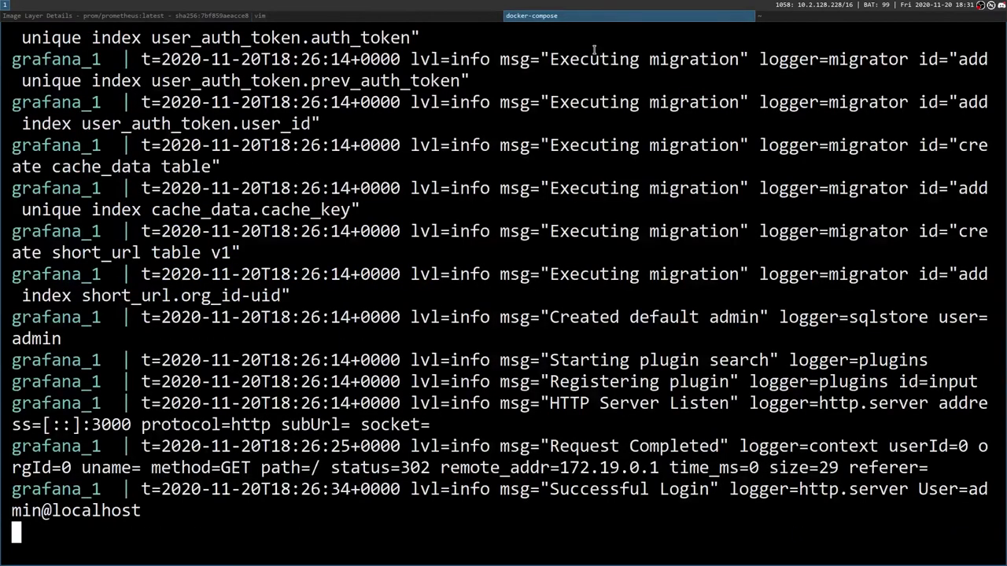
key("ctrl+c")
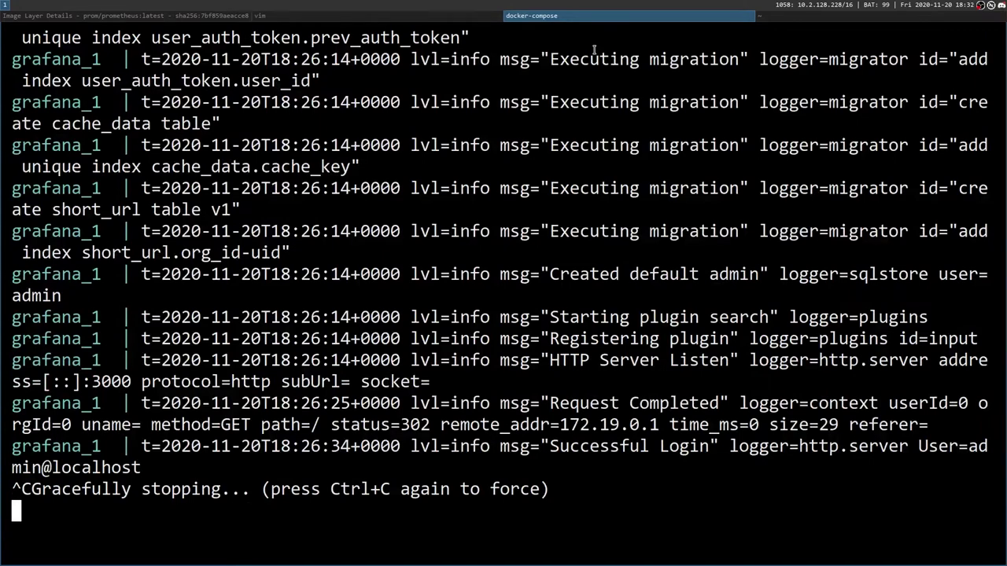
key("Up")
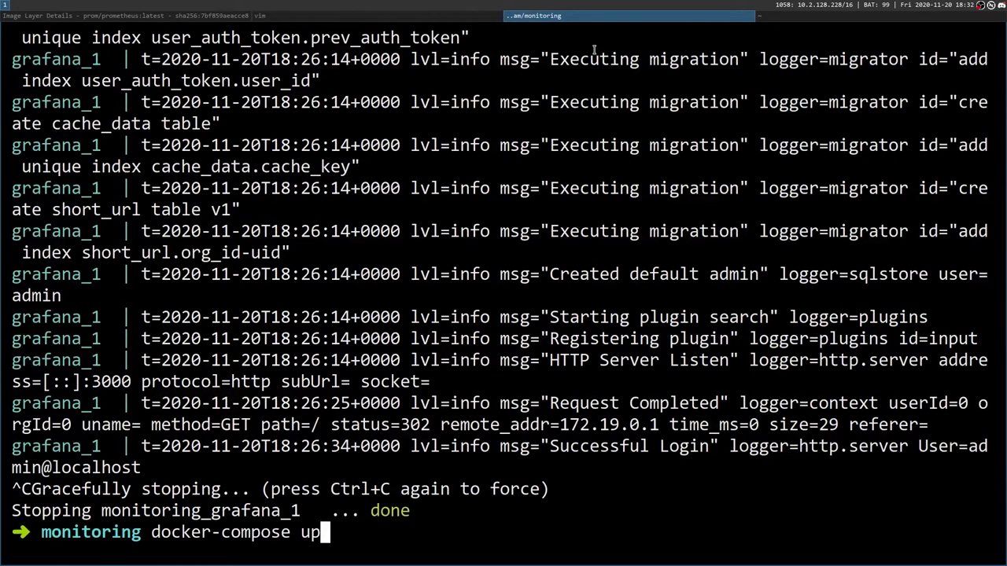
key("Return")
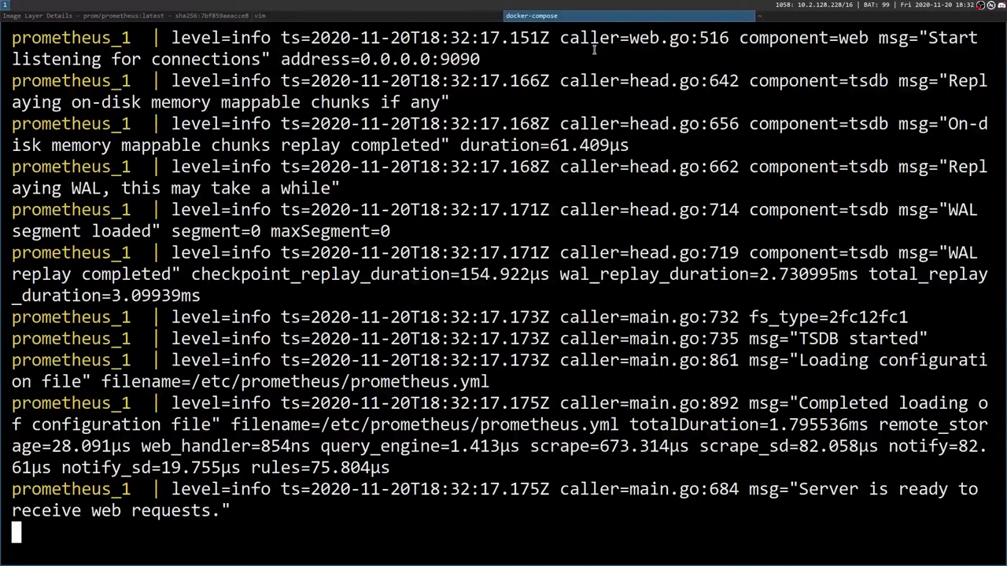
Switch to Firefox and move the Grafana home page into its own browser window.
key("super+Left")
key("super+Left")
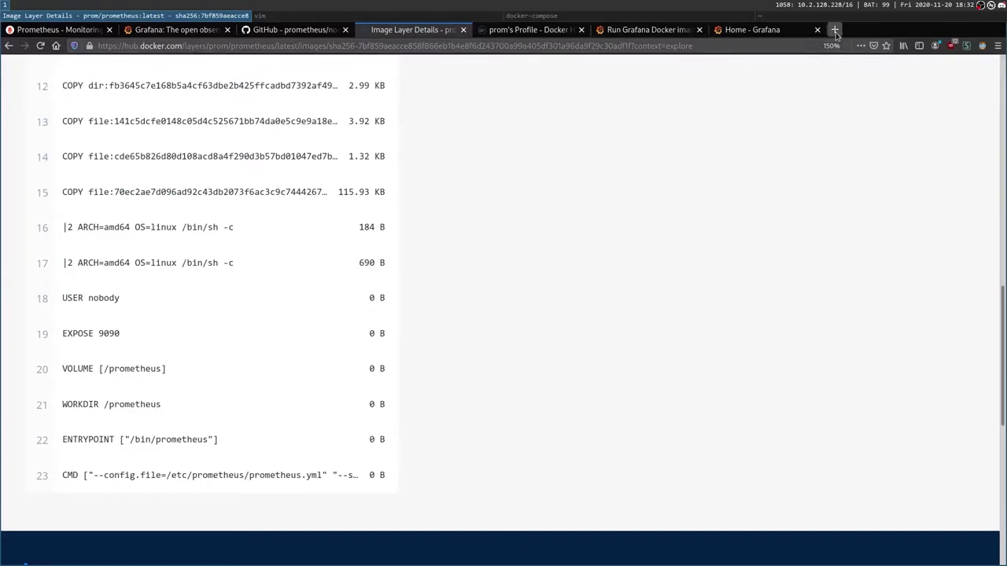
left_click(781, 30)
left_click_drag(778, 30, 748, 99)
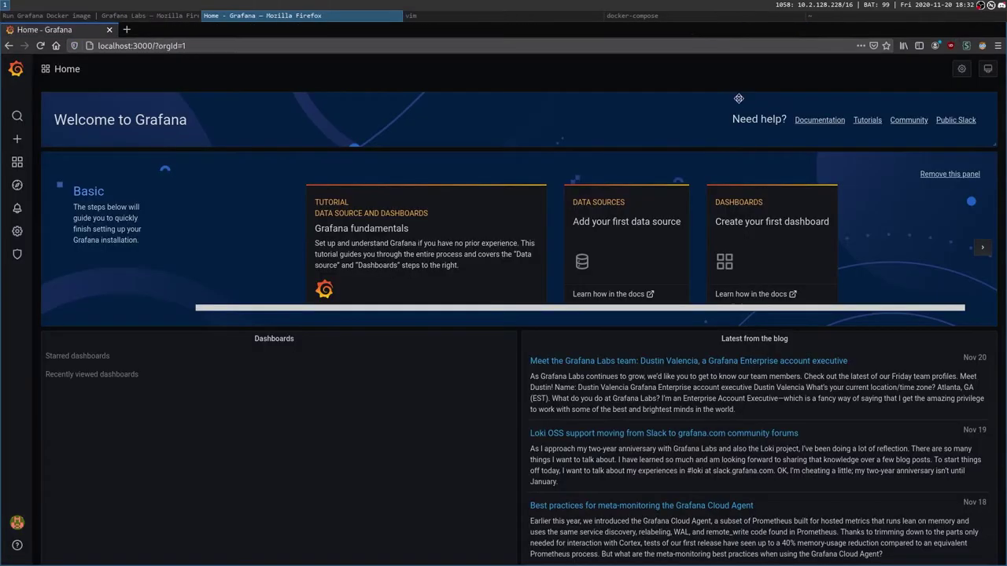
Open localhost:9090 in a new browser tab and switch Prometheus to its experimental React UI.
left_click(126, 30)
left_click(162, 49)
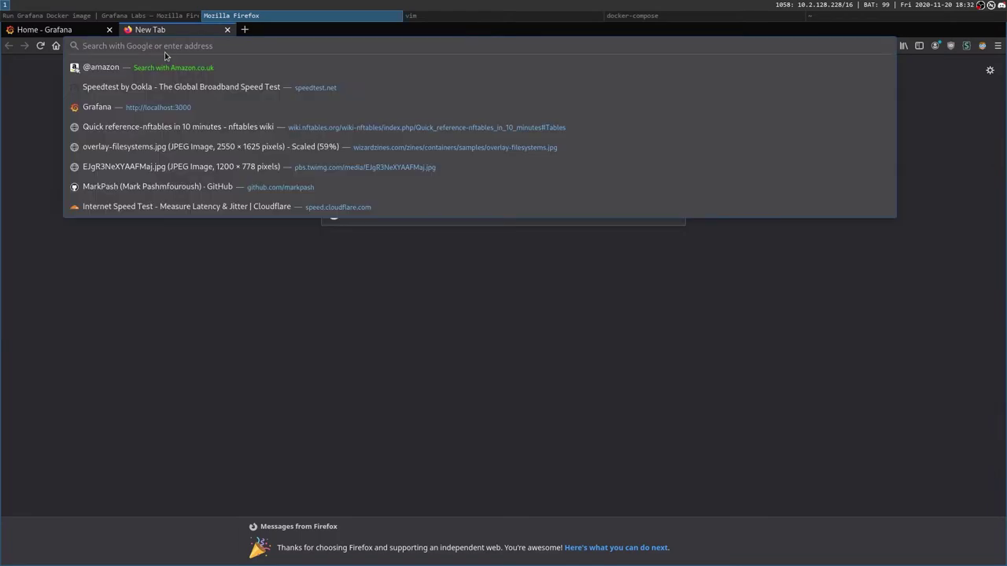
type("localhost:9090")
key("Return")
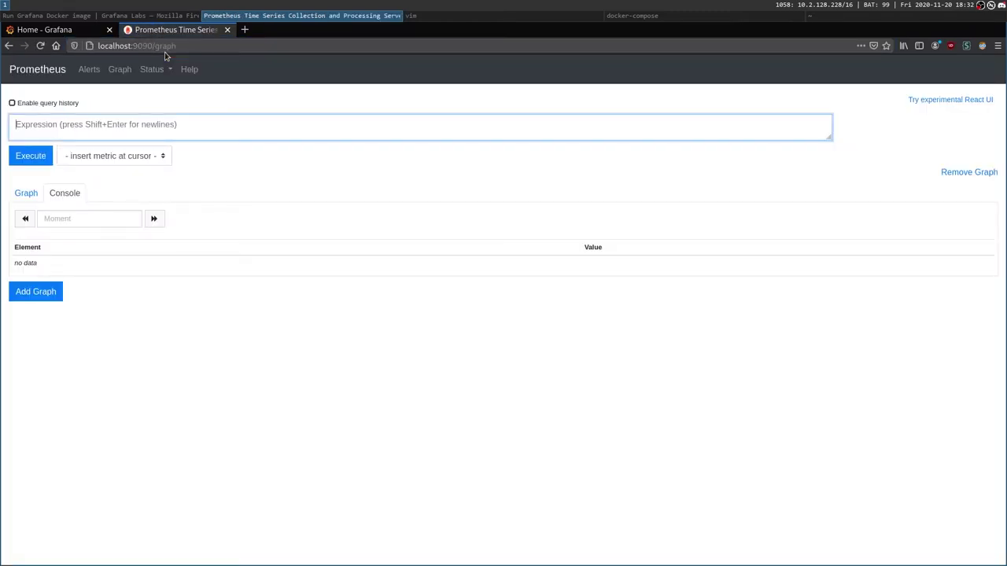
left_click(956, 101)
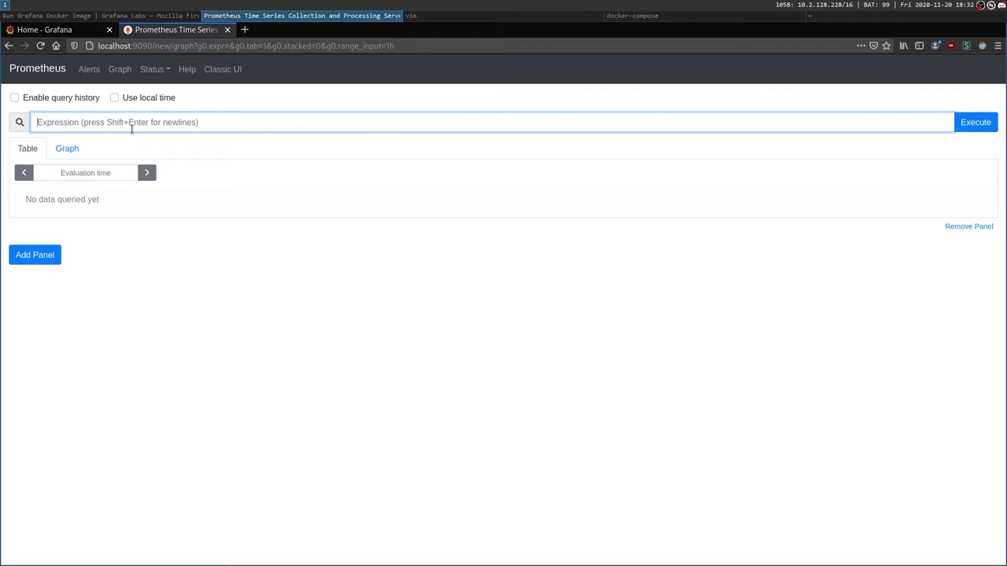
type("hfsdkhfsjdf")
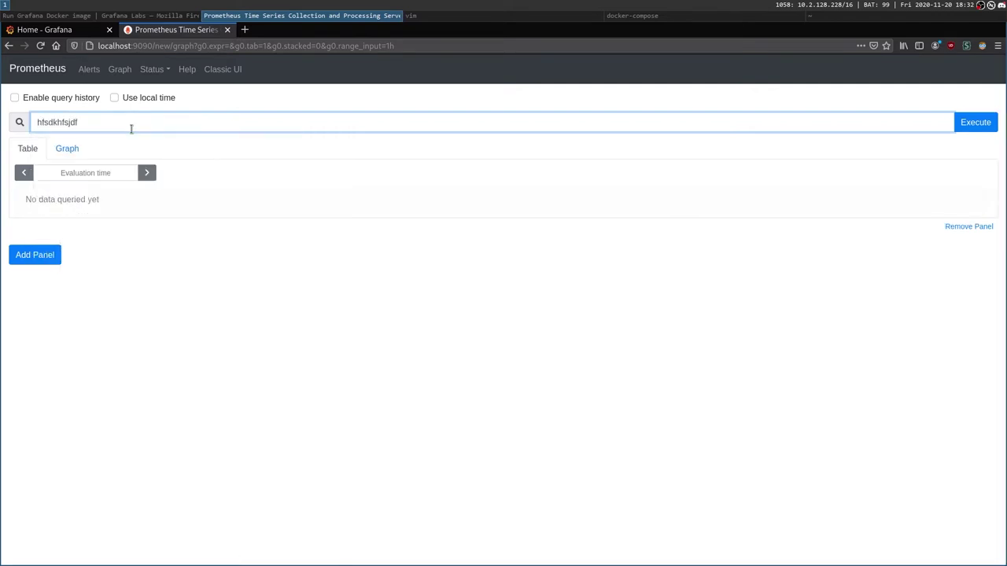
key("BackSpace")
key("BackSpace")
key("BackSpace")
key("BackSpace")
key("BackSpace")
key("BackSpace")
key("BackSpace")
key("BackSpace")
key("BackSpace")
key("BackSpace")
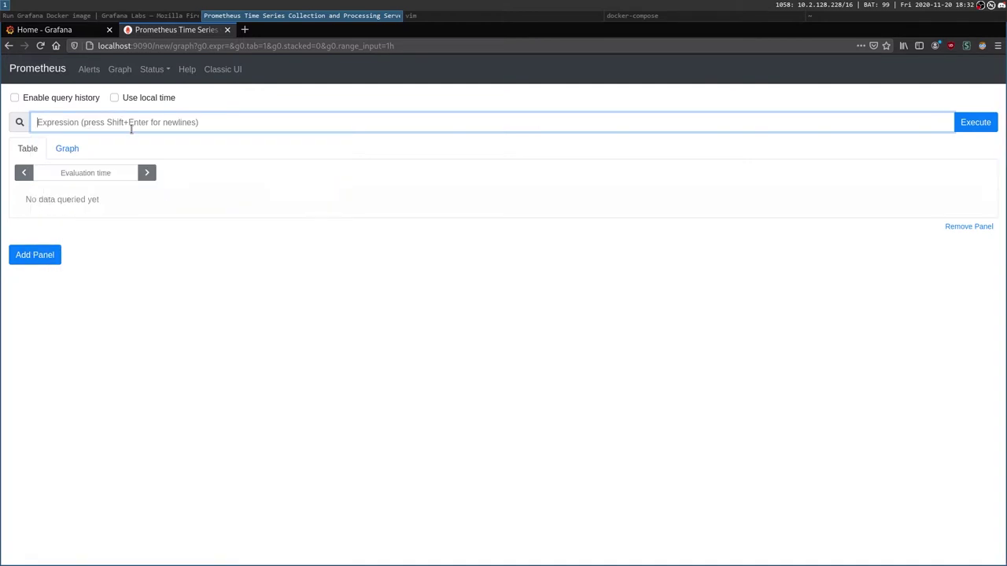
Query the suggested go_threads metric and inspect its results as a table and as a graph.
type("d")
key("Down")
key("Down")
key("Down")
key("Down")
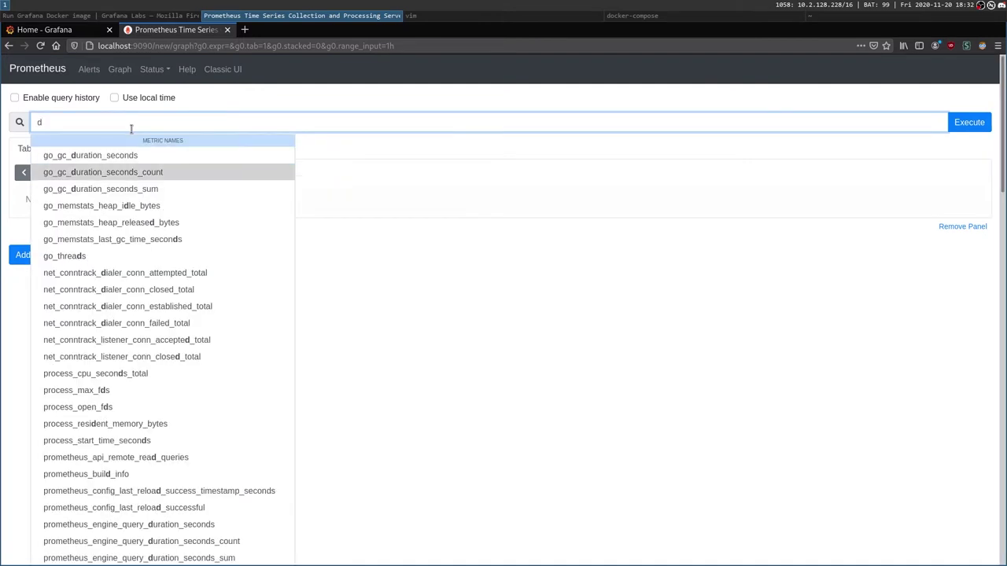
key("Down")
key("Down")
key("Down")
key("Return")
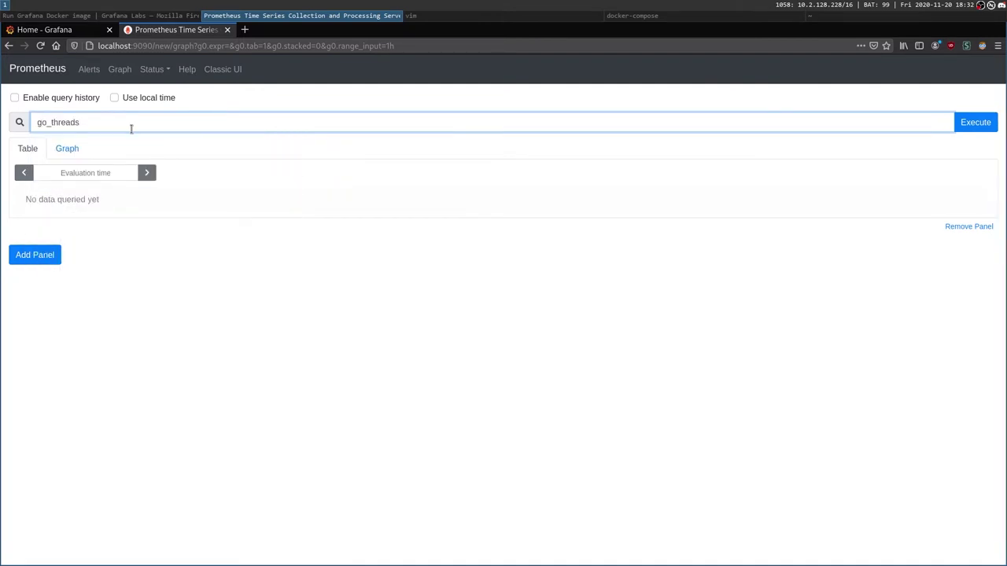
key("Return")
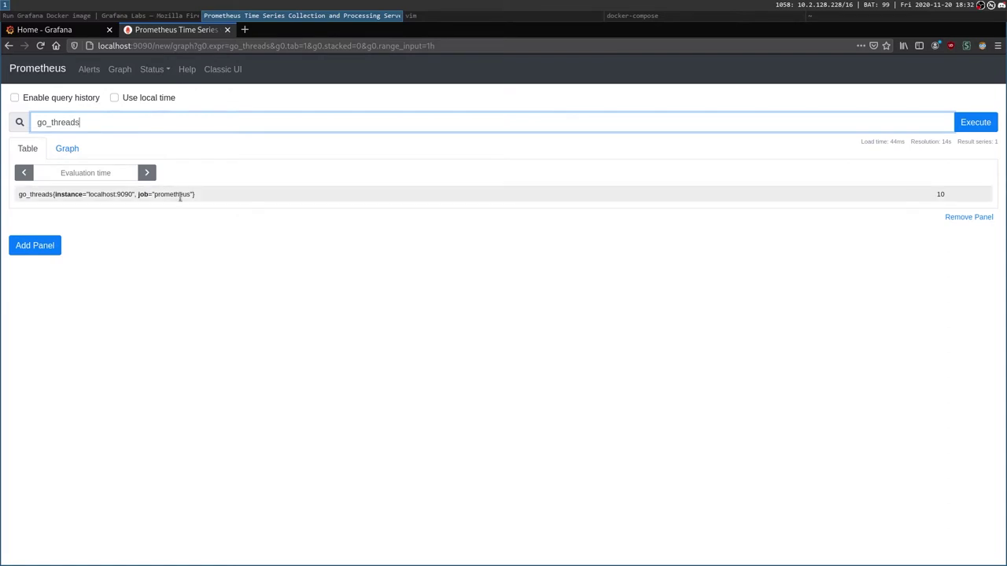
left_click(979, 121)
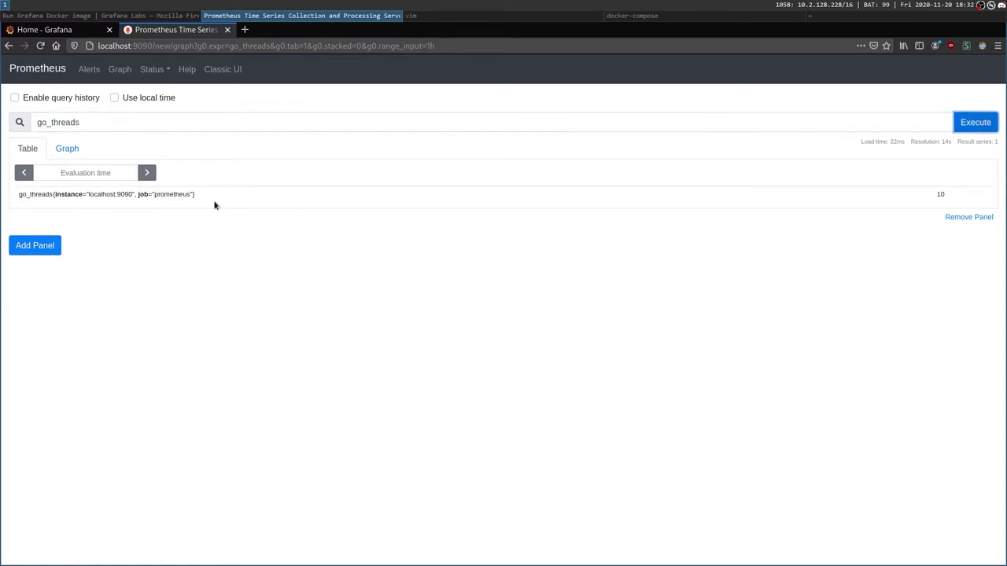
left_click(67, 150)
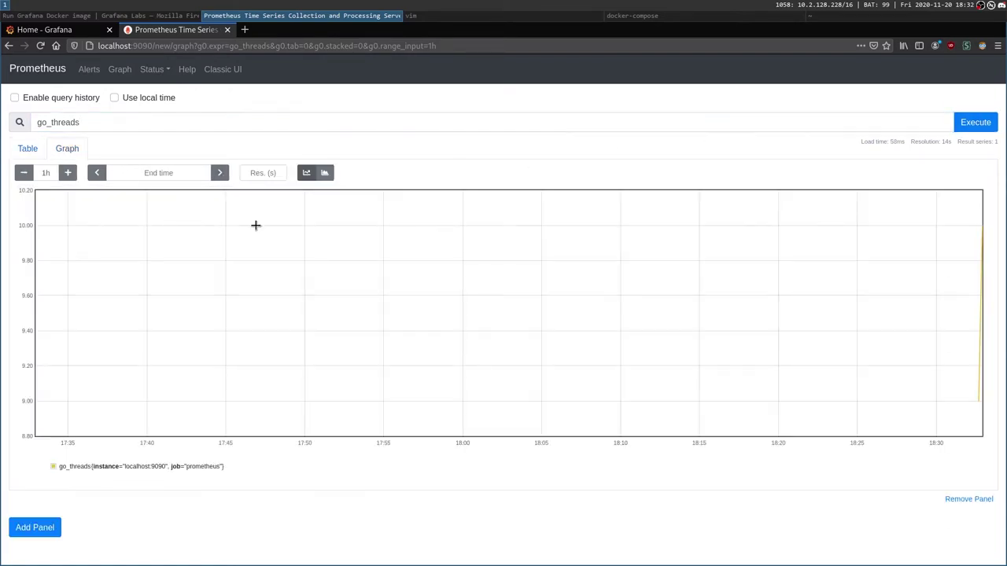
mouse_move(979, 385)
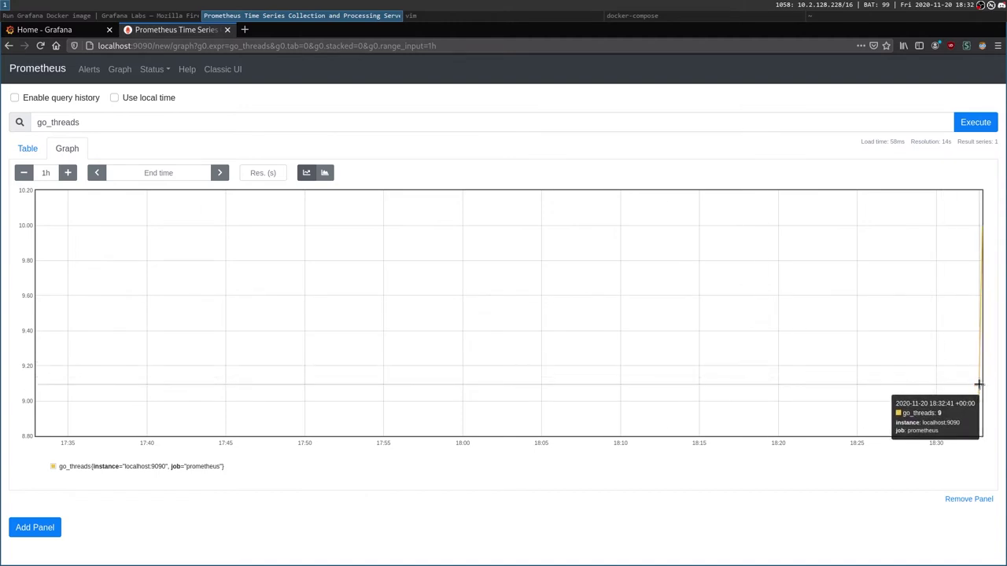
Replace the query expression with the suggested process_open_fds metric, execute it and inspect the points on its graph.
left_click(50, 122)
double_click(49, 122)
left_click(142, 126)
key("BackSpace")
key("BackSpace")
key("BackSpace")
key("BackSpace")
key("BackSpace")
key("BackSpace")
key("BackSpace")
key("BackSpace")
key("BackSpace")
key("BackSpace")
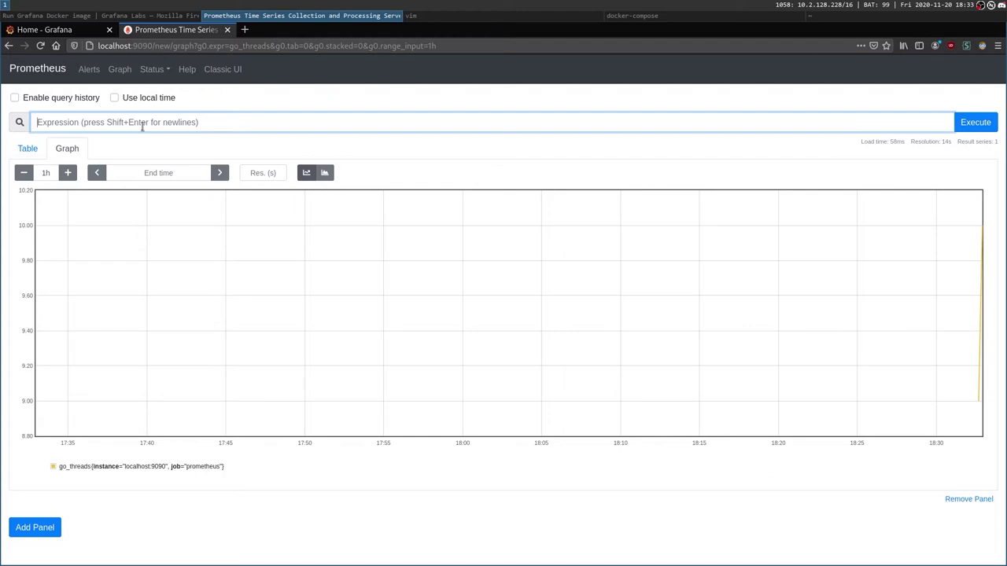
type("d")
key("Down")
key("Down")
key("Down")
key("Down")
key("Down")
key("Down")
key("Down")
key("Down")
key("Down")
key("Down")
key("Down")
key("Down")
key("Down")
key("Down")
key("Down")
key("Down")
key("Down")
key("Down")
key("Down")
key("Down")
key("Down")
key("Down")
key("Down")
key("Down")
key("Down")
key("Down")
key("Down")
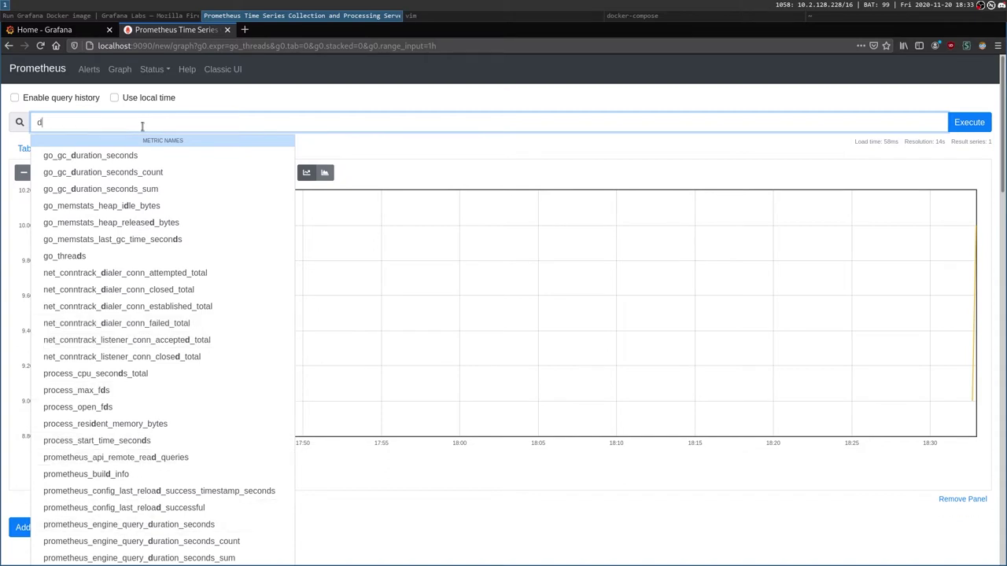
key("Up")
key("Up")
key("Up")
key("Up")
key("Up")
key("Up")
key("Up")
key("Up")
key("Up")
key("Up")
key("Up")
key("Up")
key("Up")
key("Up")
key("Up")
key("Up")
key("Up")
key("Up")
key("Up")
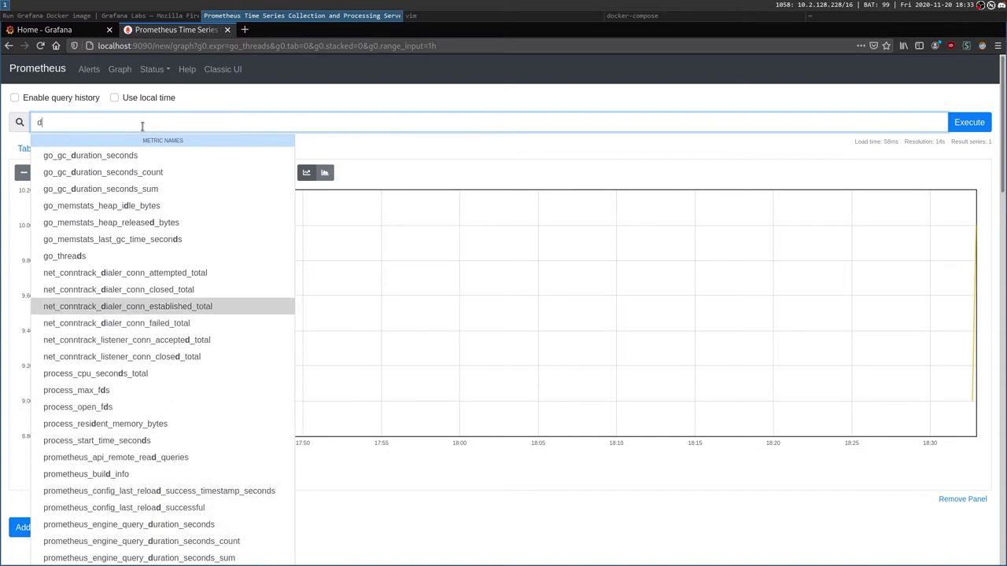
key("Up")
key("Up")
key("Up")
key("Up")
key("Up")
key("Up")
key("Up")
key("Up")
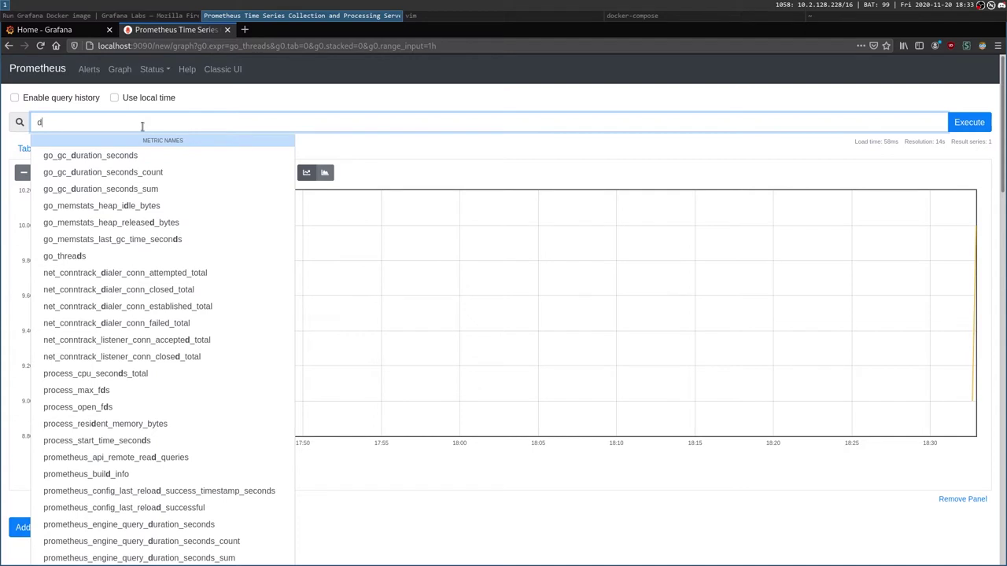
key("Down")
key("Down")
key("Down")
key("Down")
key("Down")
key("Down")
key("Down")
key("Down")
key("Down")
key("Down")
key("Down")
key("Down")
key("Down")
key("Down")
key("Down")
key("Down")
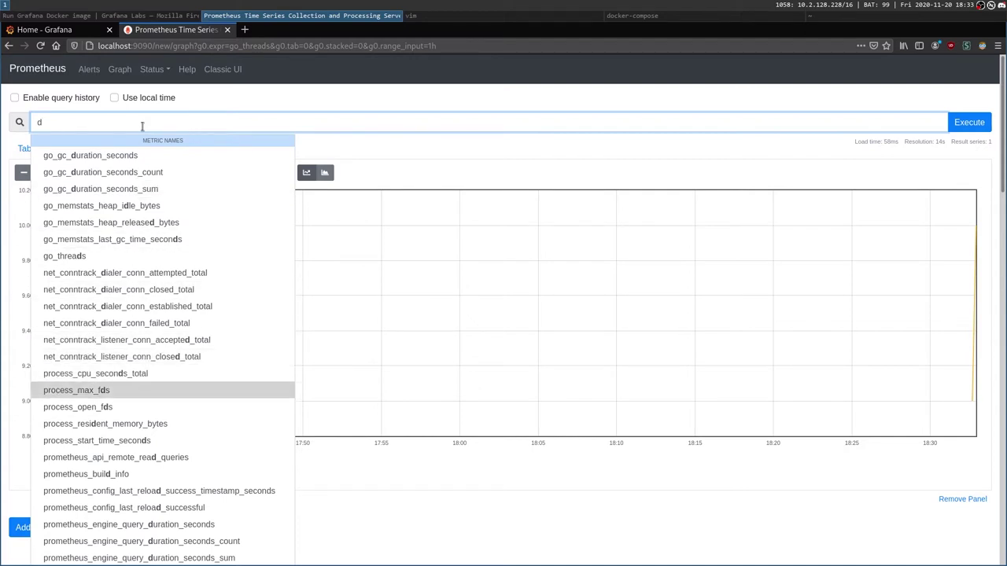
key("Up")
key("Down")
key("Return")
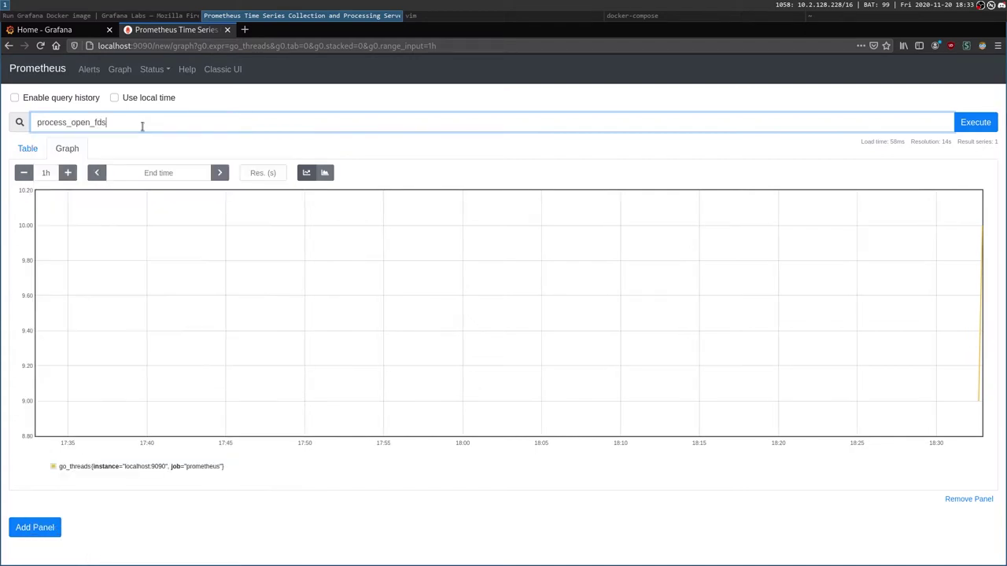
key("Return")
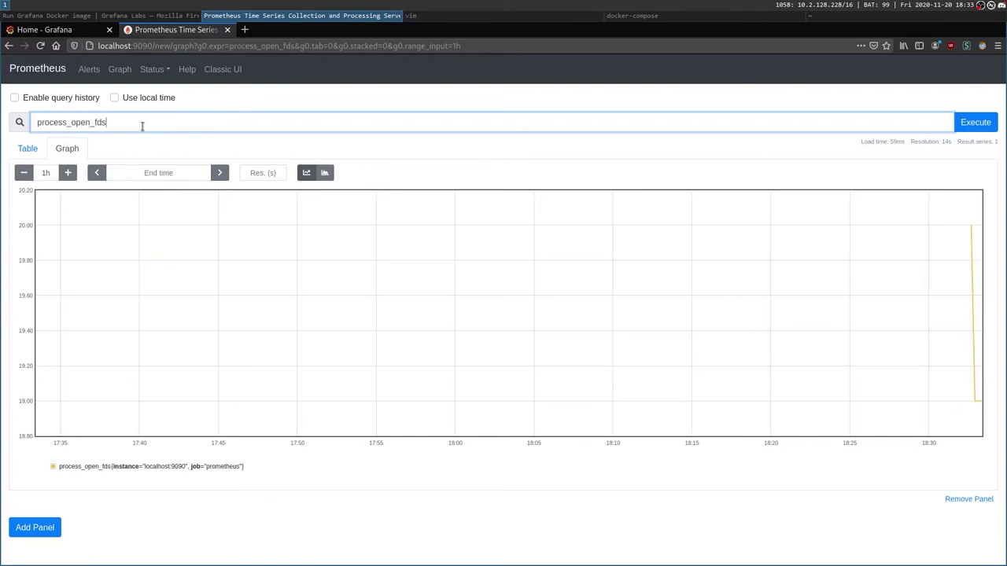
mouse_move(967, 230)
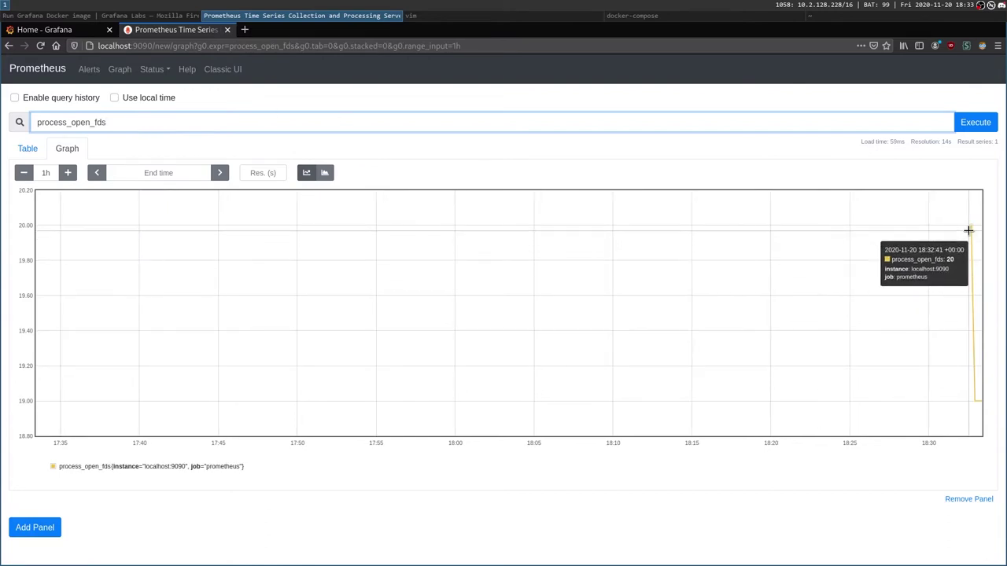
mouse_move(978, 404)
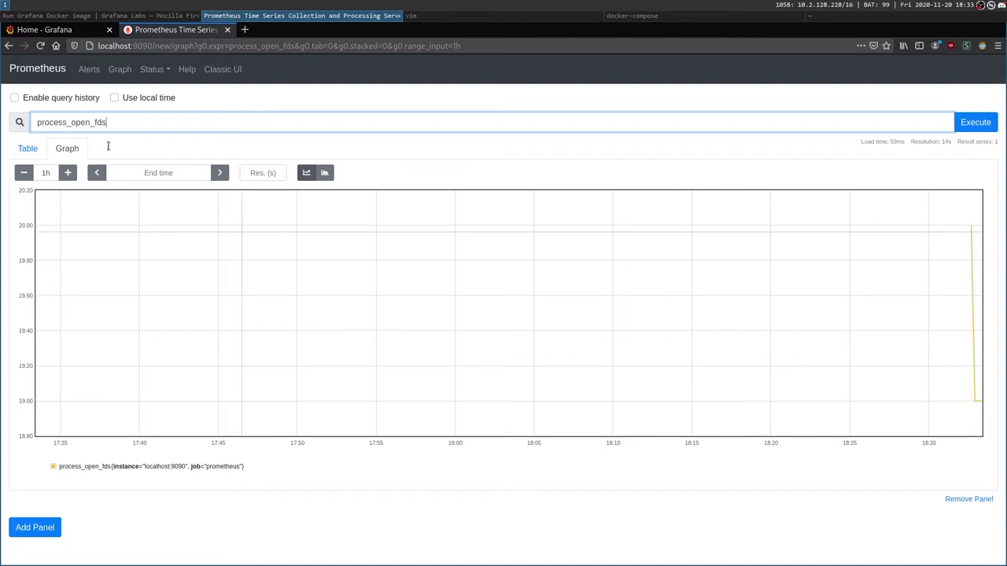
Return to Grafana and open its data sources configuration.
left_click(34, 33)
mouse_move(17, 234)
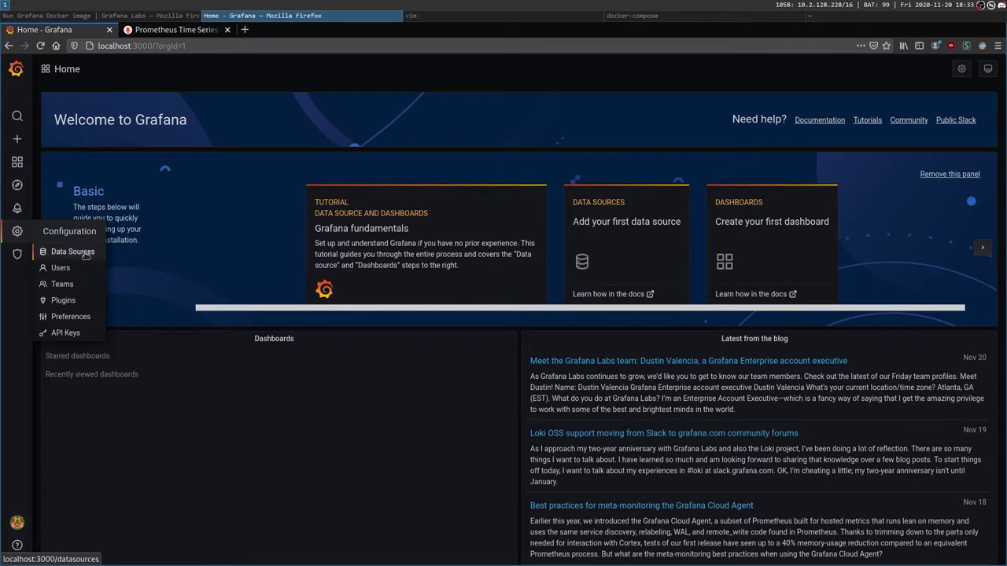
left_click(91, 253)
key("ctrl+plus")
key("ctrl+plus")
key("ctrl+plus")
key("ctrl+plus")
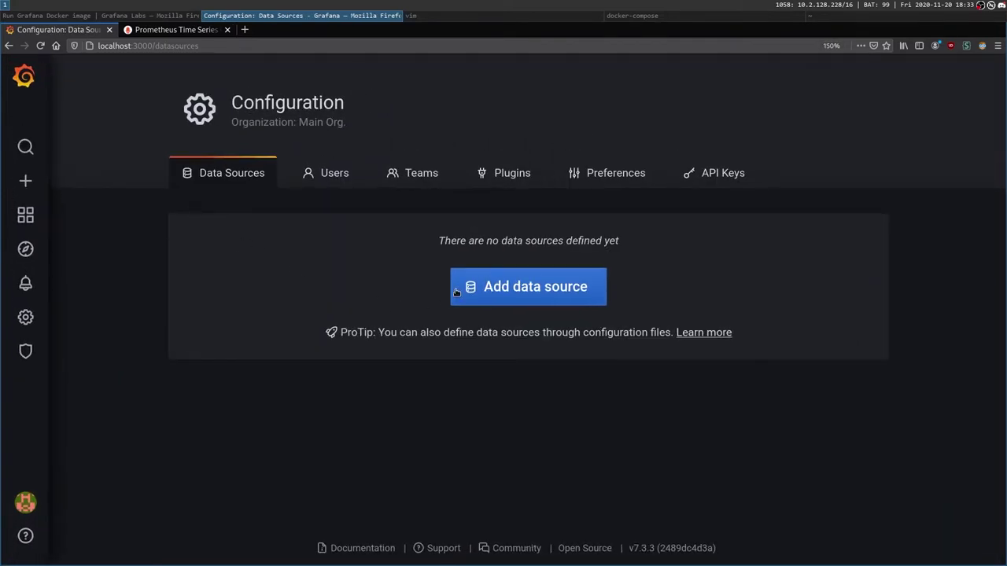
Add a new data source of type Prometheus from the time series databases.
left_click(480, 291)
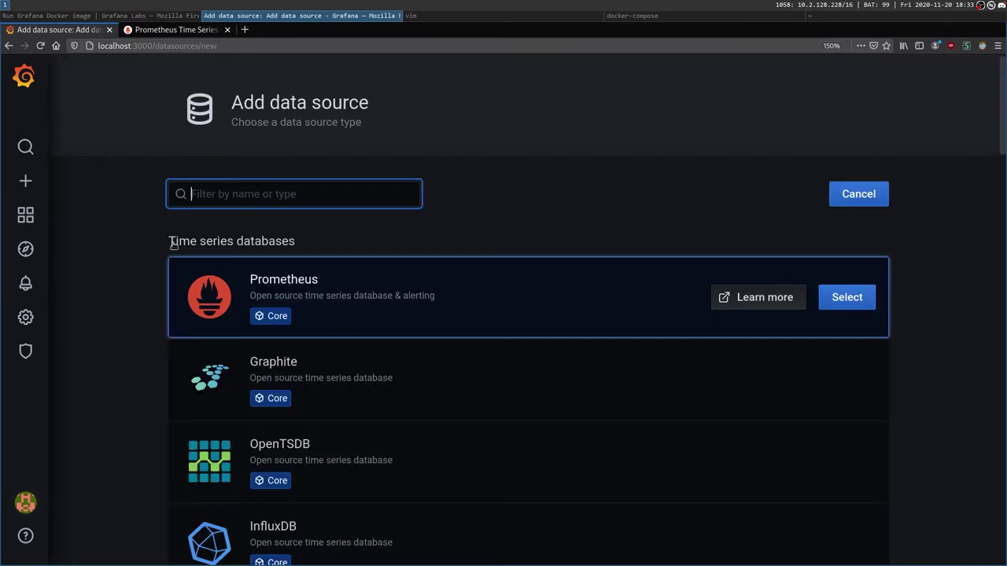
scroll(373, 279, "down", 1)
scroll(373, 279, "down", 5)
scroll(370, 281, "up", 6)
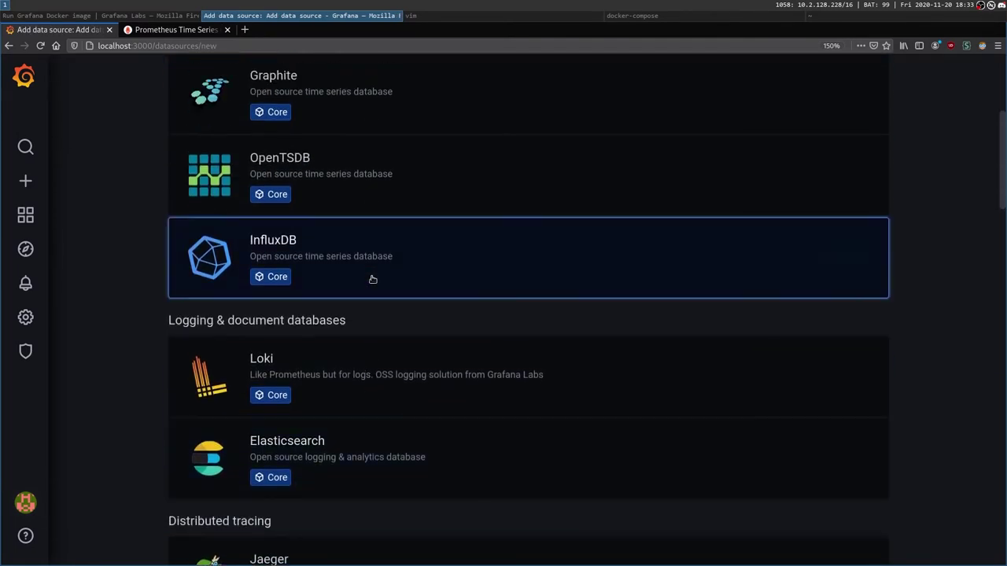
left_click(844, 303)
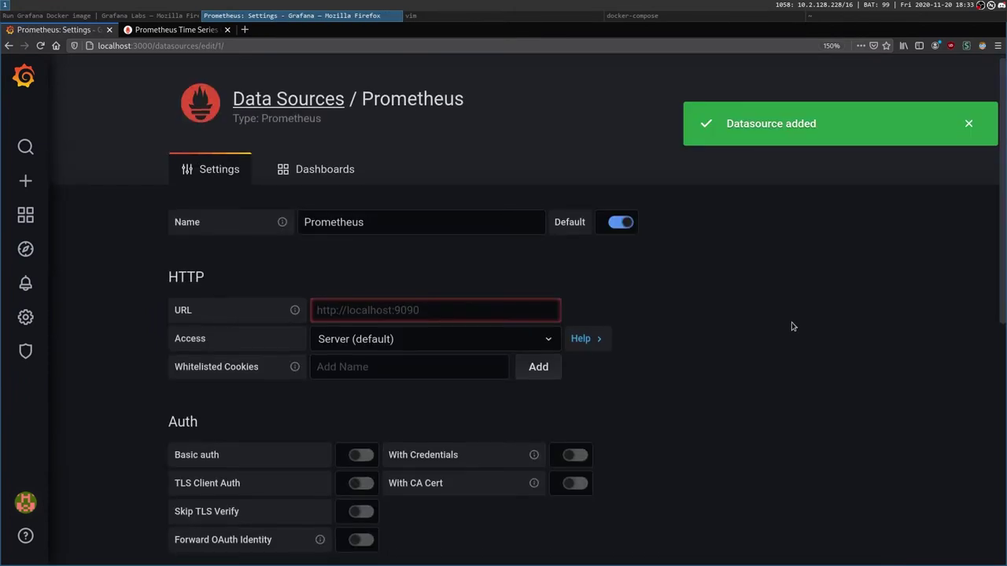
scroll(708, 307, "down", 1)
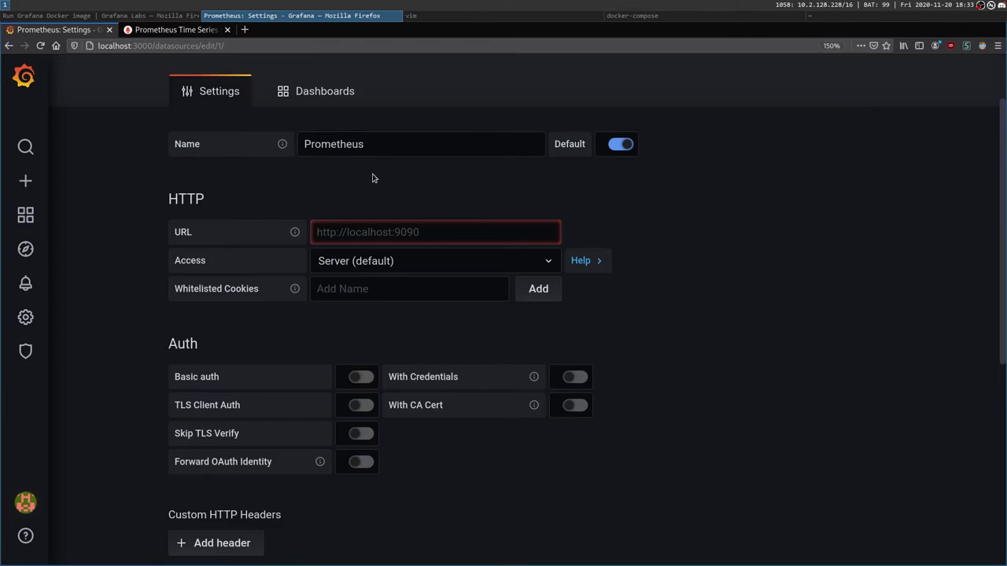
left_click(394, 233)
key("super+l")
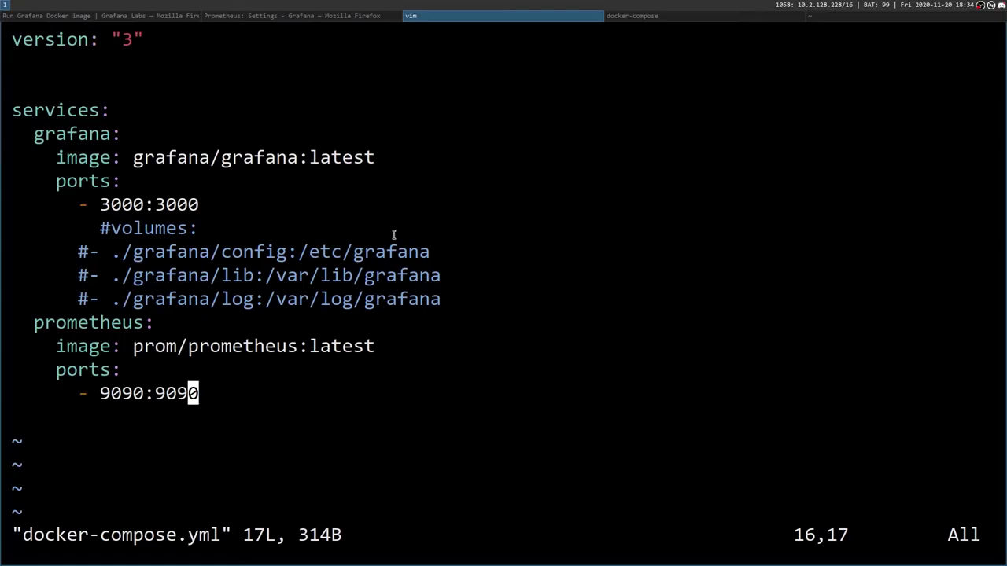
double_click(65, 322)
key("super+h")
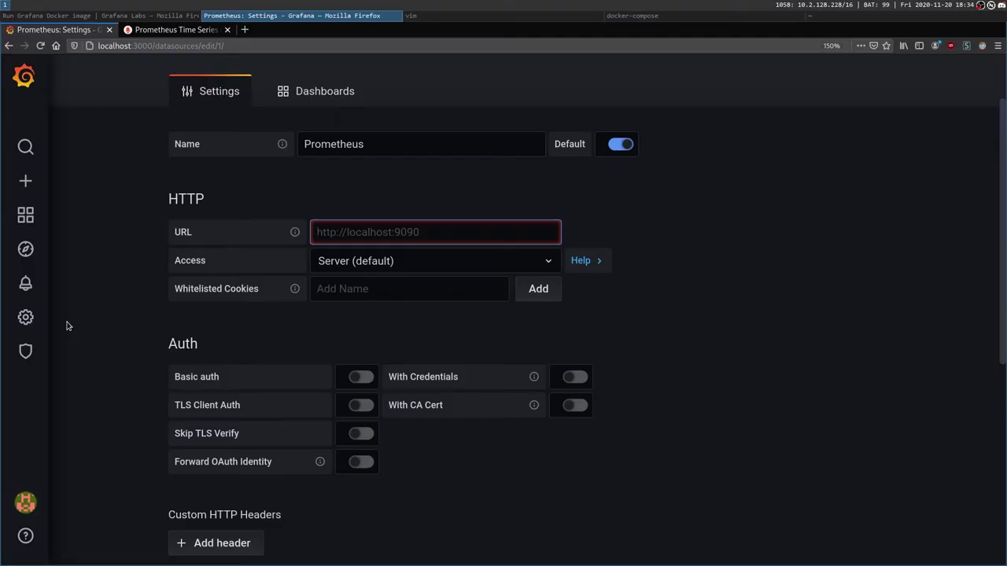
type("http://prometheus:9090")
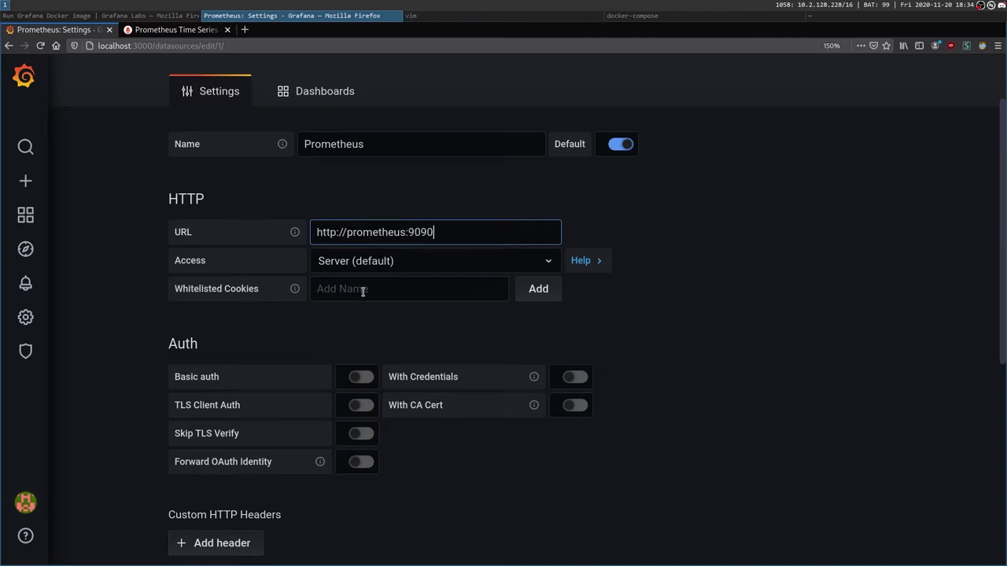
Save and test the Prometheus data source with the remaining settings at their defaults, then go back to the data sources list.
scroll(350, 325, "down", 2)
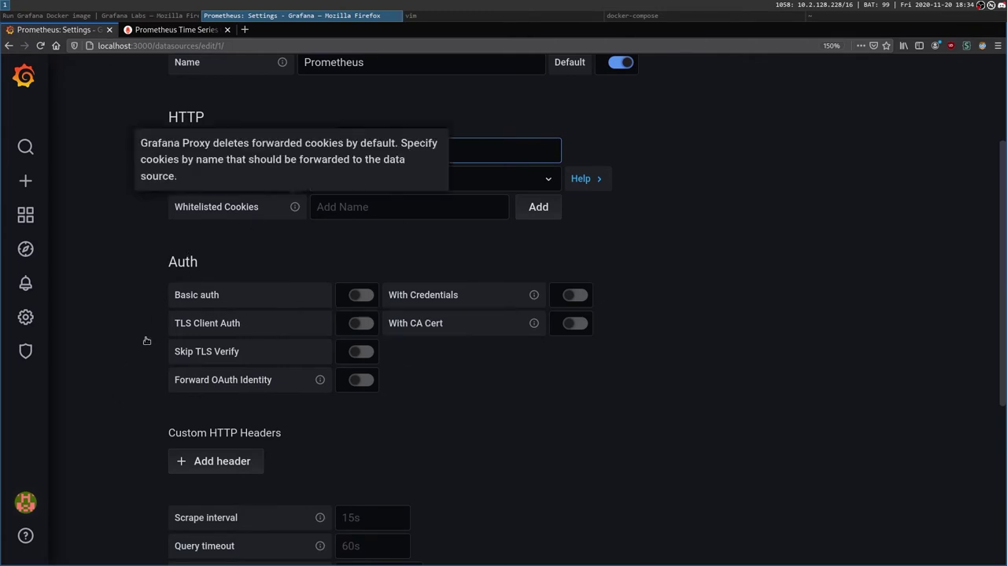
scroll(375, 298, "down", 1)
scroll(375, 298, "down", 4)
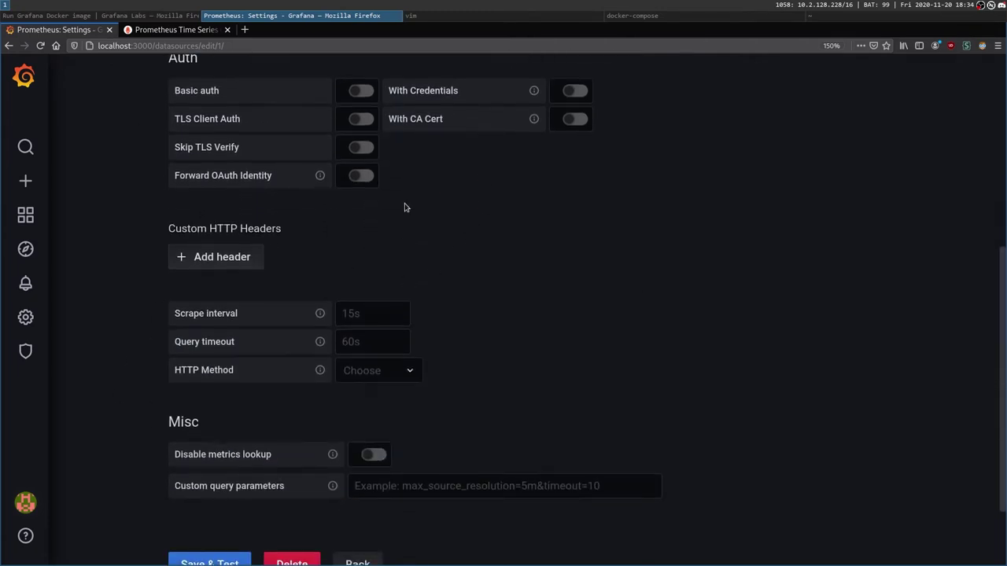
scroll(469, 425, "down", 3)
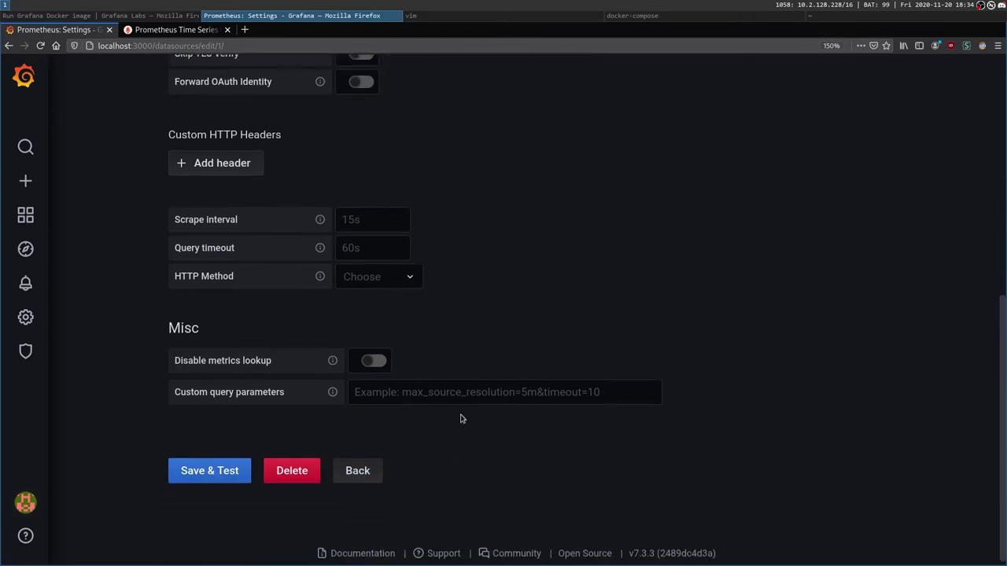
left_click(194, 470)
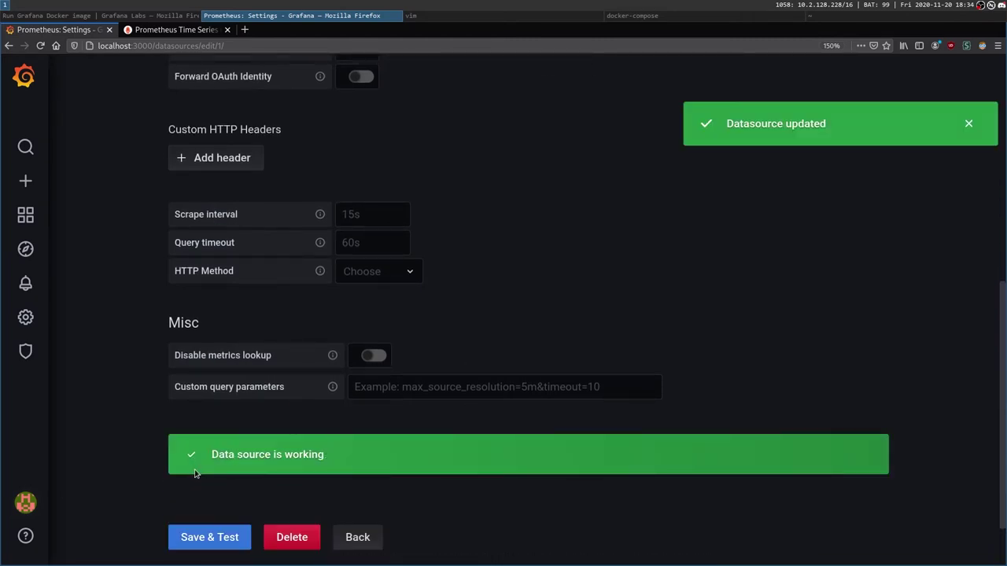
left_click(365, 544)
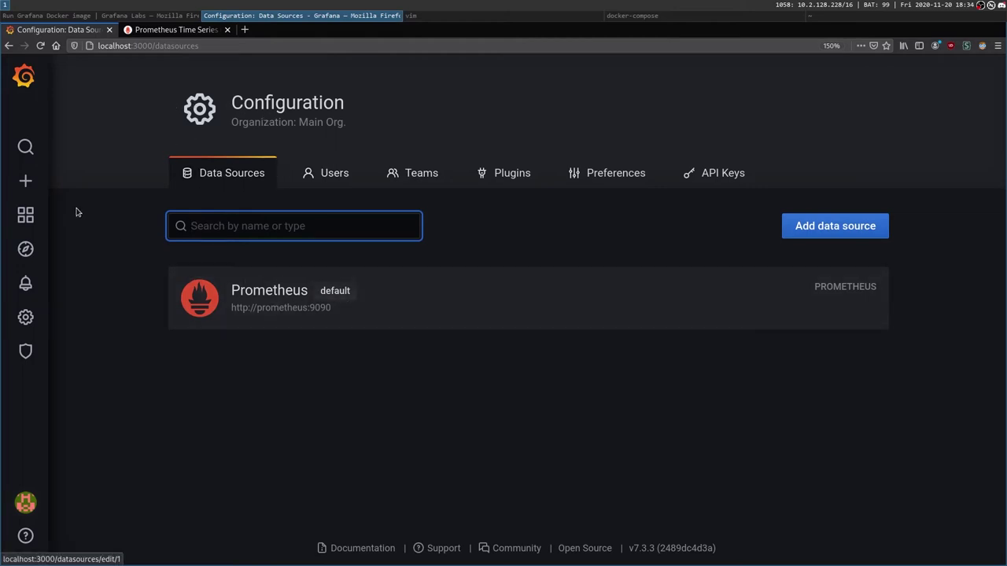
Open the Grafana home dashboard and create a new empty dashboard.
left_click(27, 223)
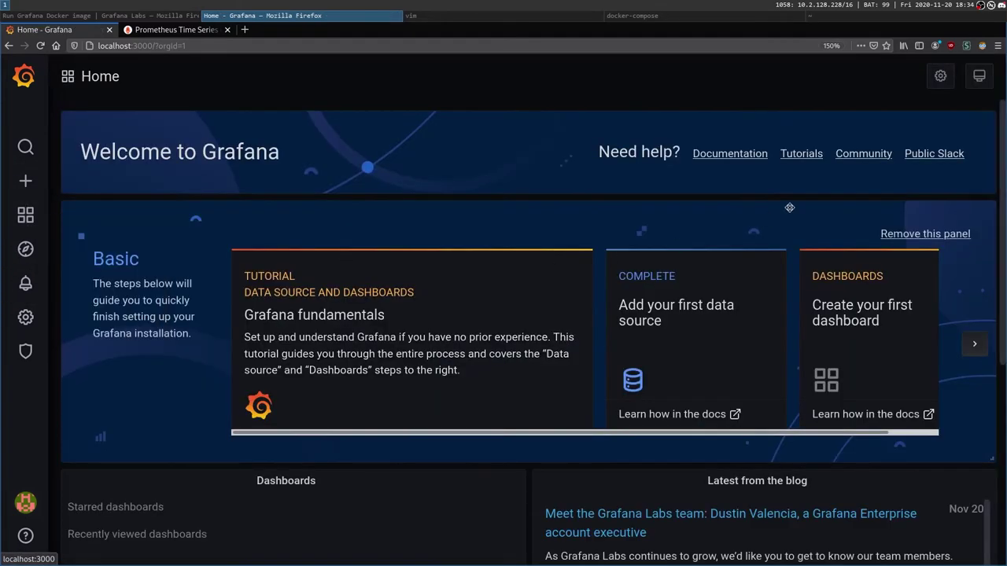
left_click(32, 190)
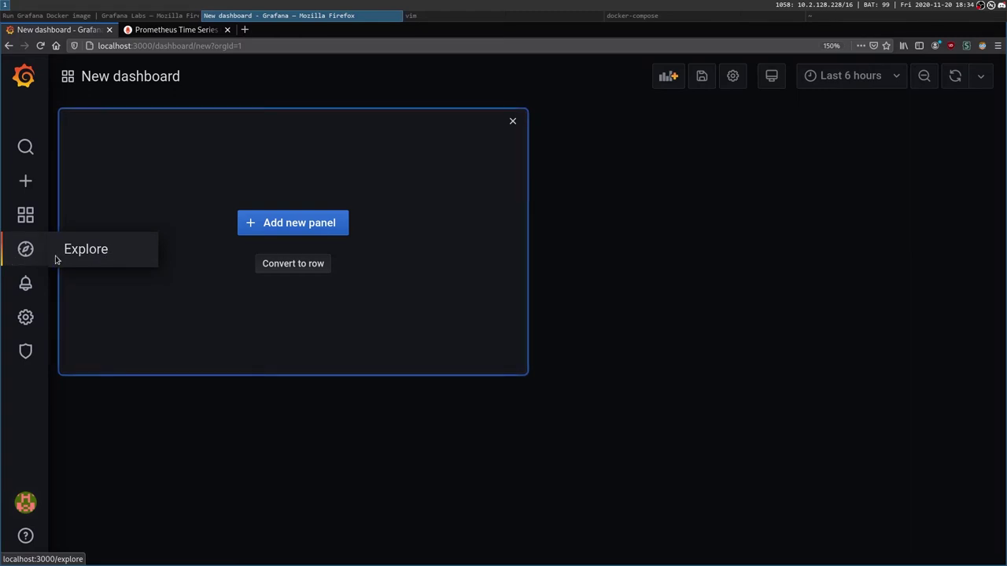
Run a query for the suggested process_max_fds metric in Explore and inspect its graph and table.
left_click(89, 254)
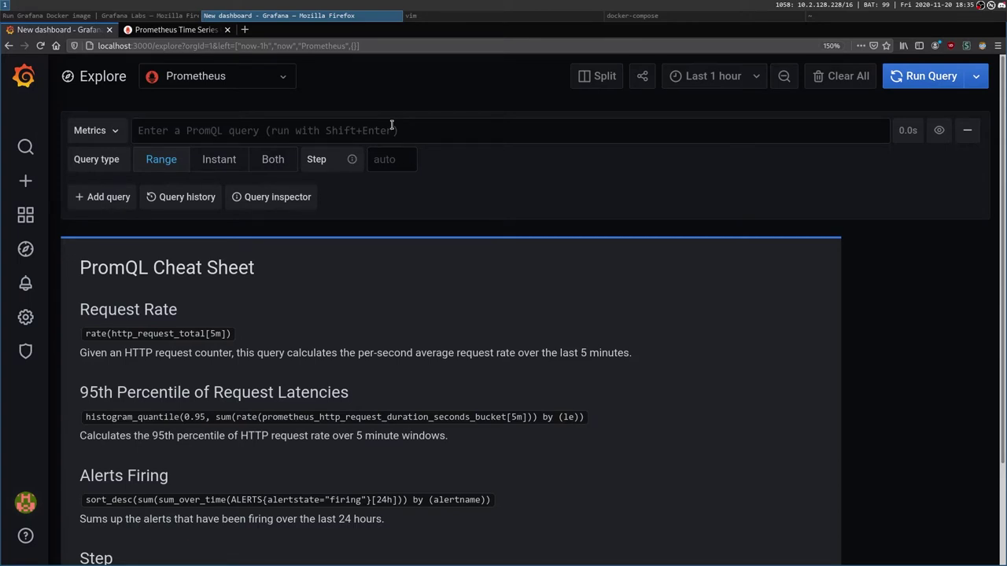
type("max")
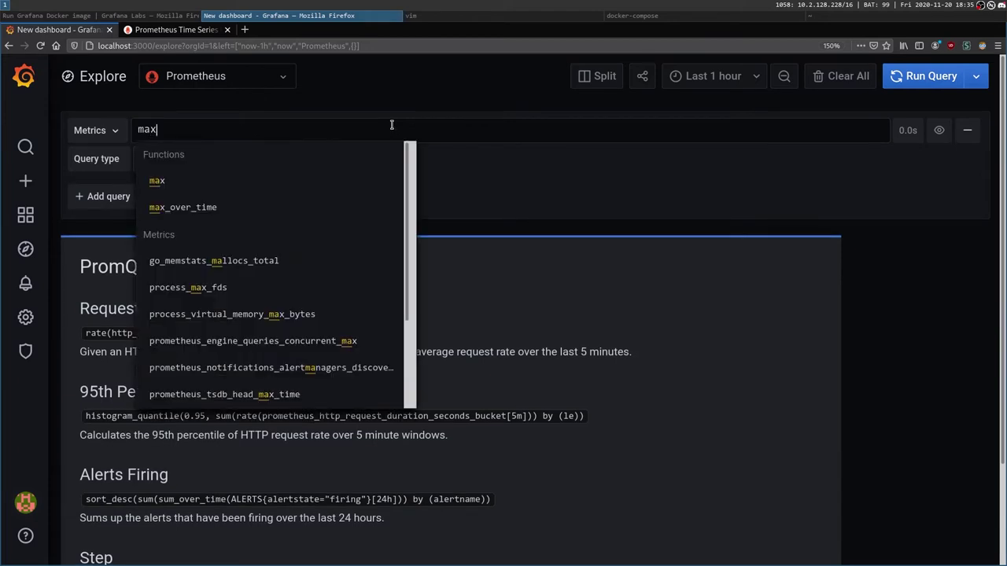
mouse_move(211, 229)
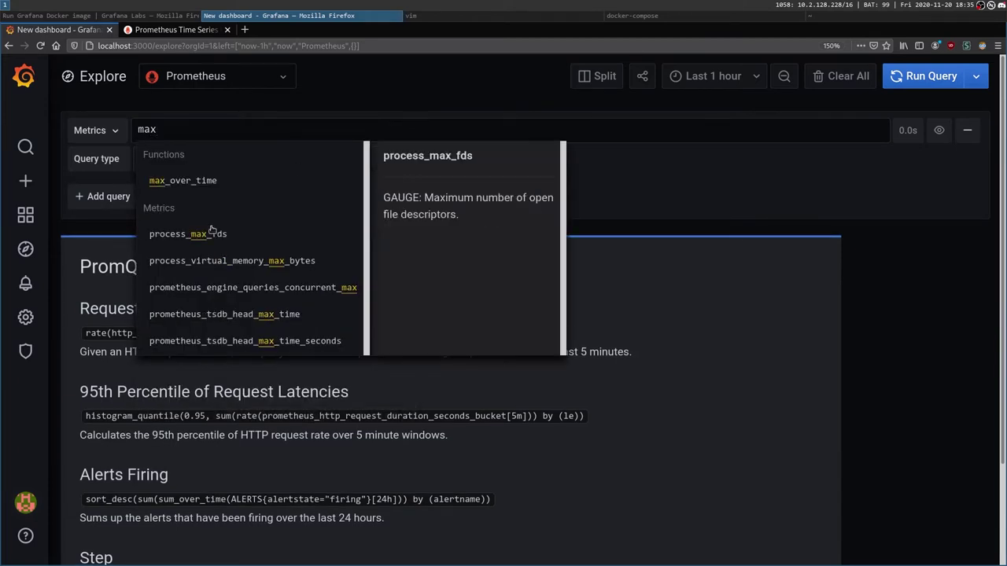
left_click(201, 236)
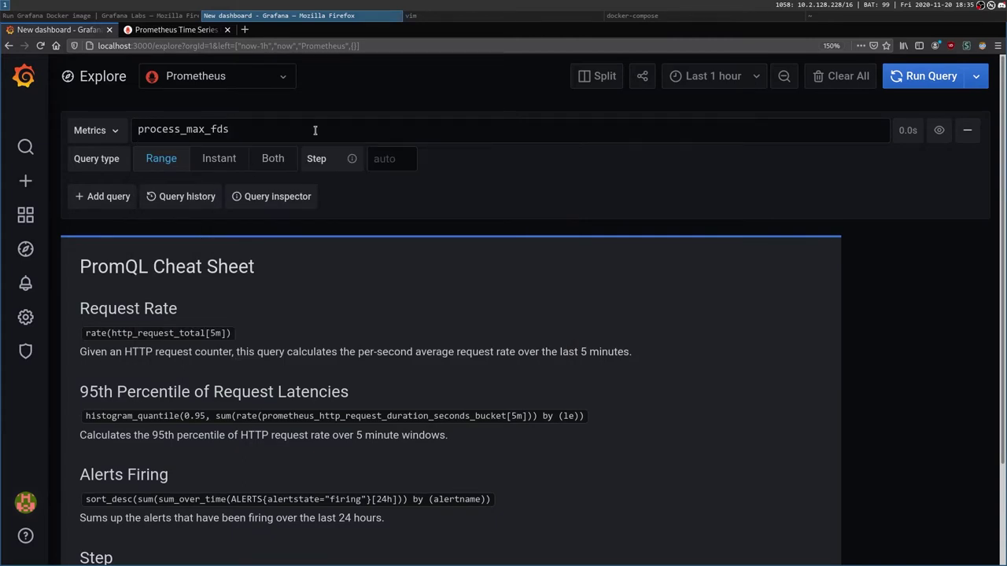
key("shift+Return")
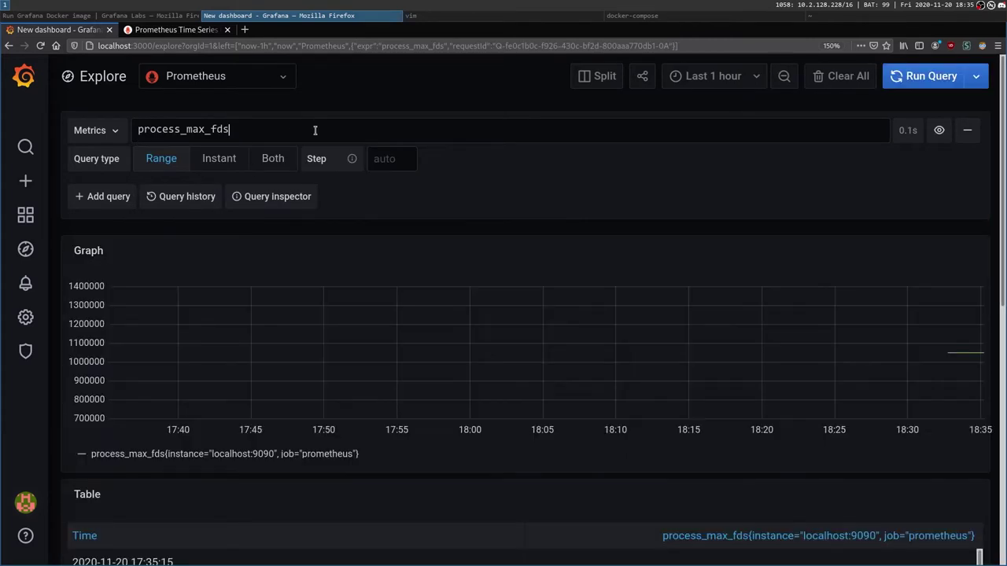
mouse_move(962, 355)
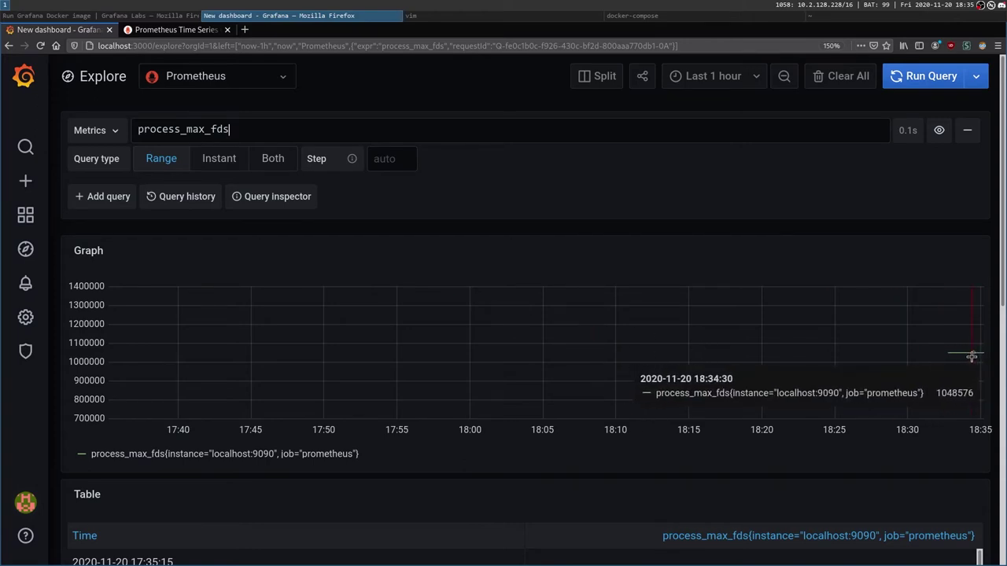
scroll(445, 343, "down", 5)
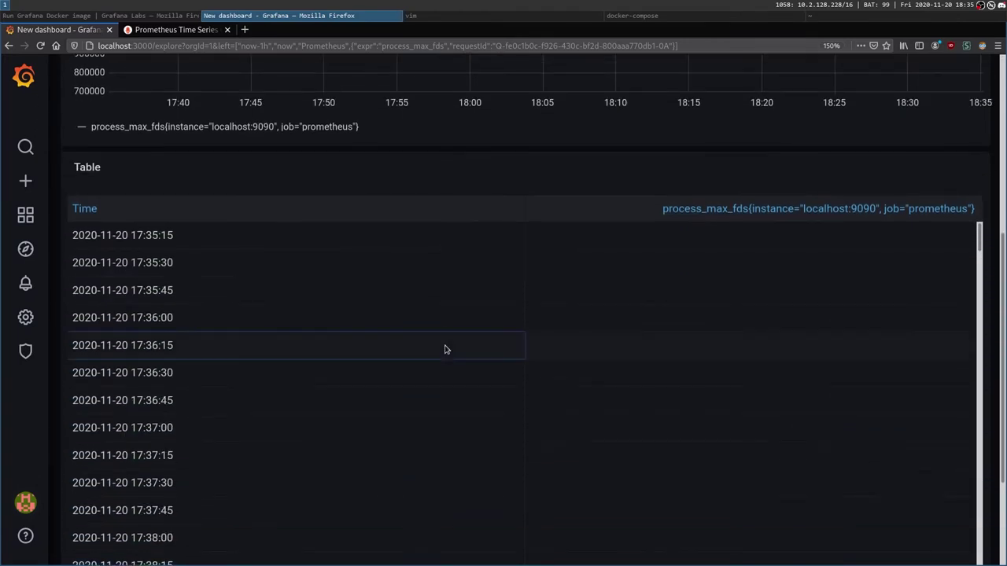
scroll(445, 349, "up", 5)
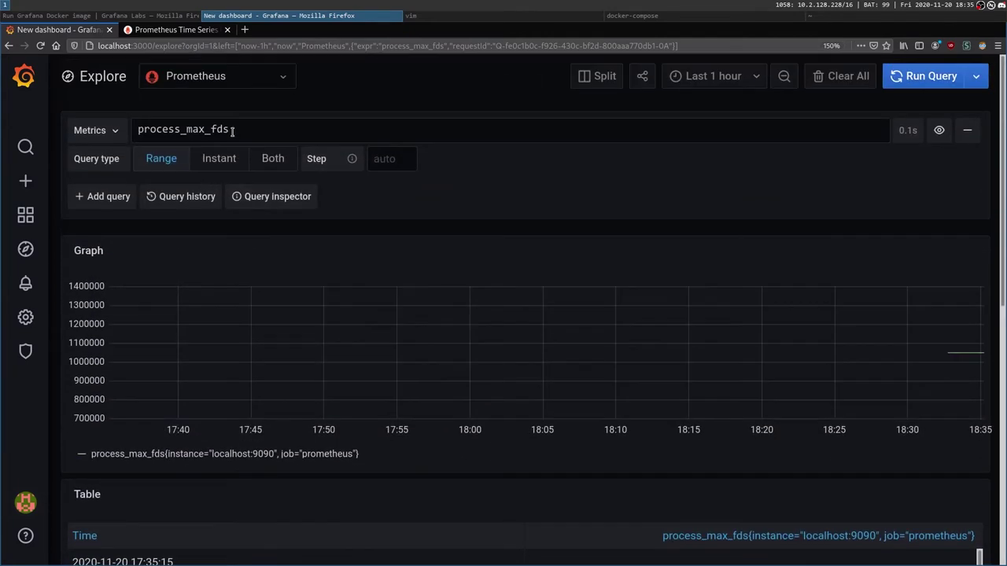
Clear the Explore query and choose prometheus_build_info from the prometheus group of the metrics list instead.
left_click_drag(232, 130, 118, 119)
key("BackSpace")
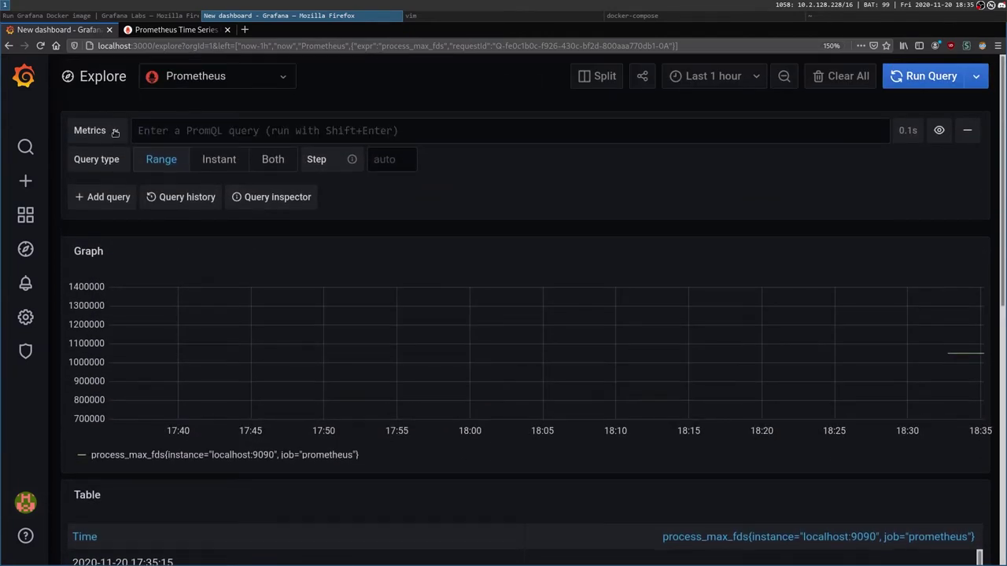
left_click(111, 135)
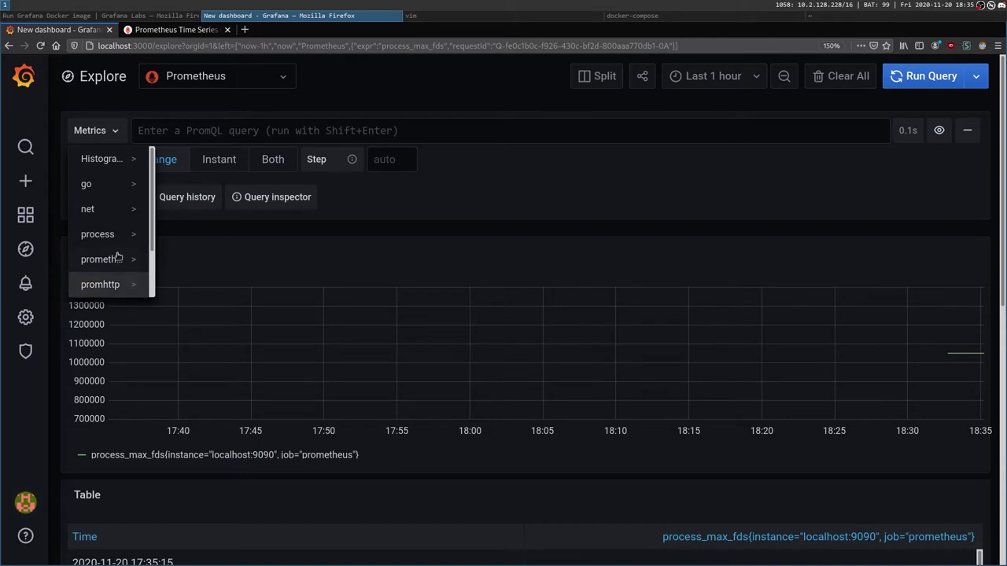
scroll(122, 267, "down", 2)
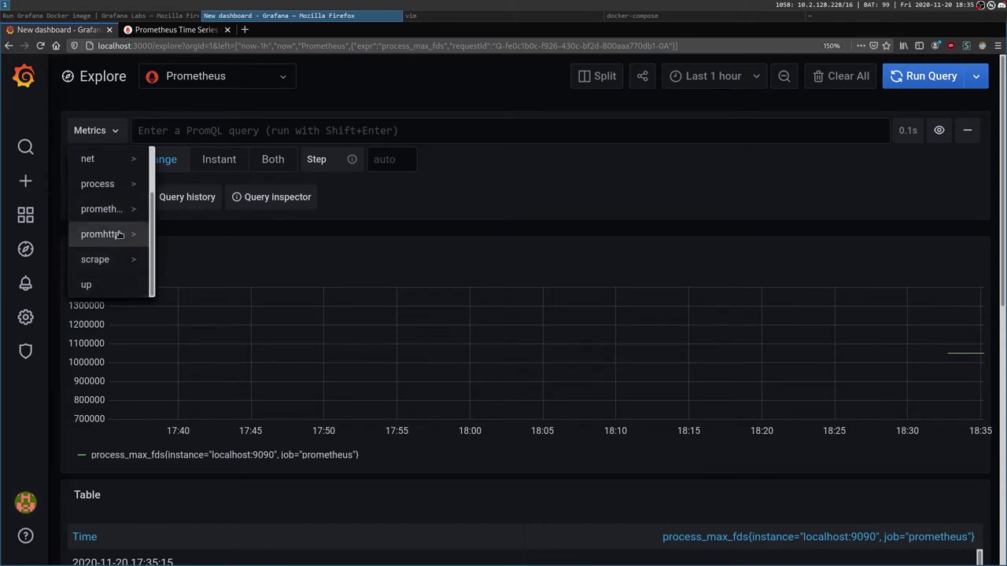
left_click(130, 235)
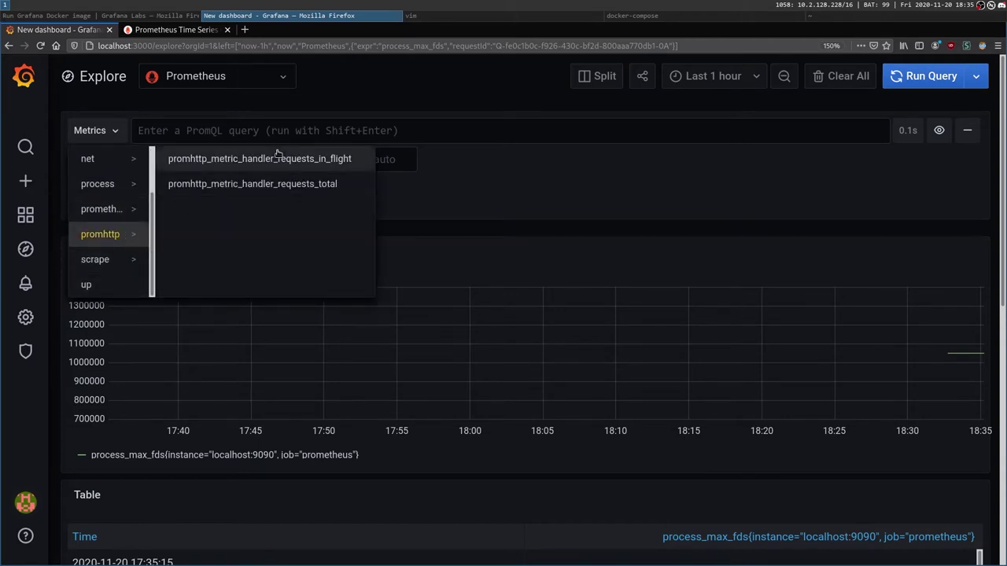
left_click(118, 219)
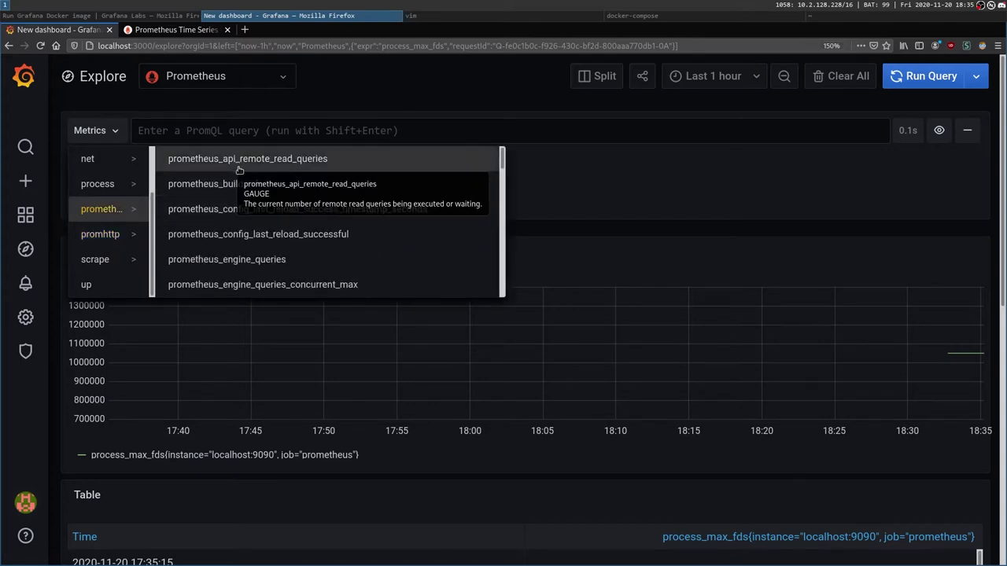
left_click(231, 192)
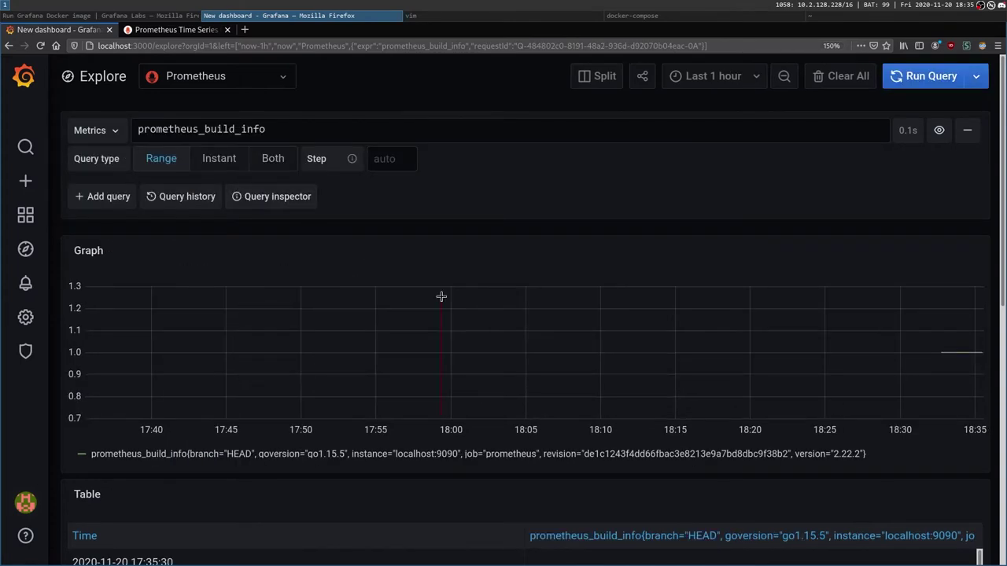
Inspect the prometheus_build_info results, including the data points on the graph and the table below it.
scroll(186, 254, "down", 3)
scroll(487, 461, "up", 3)
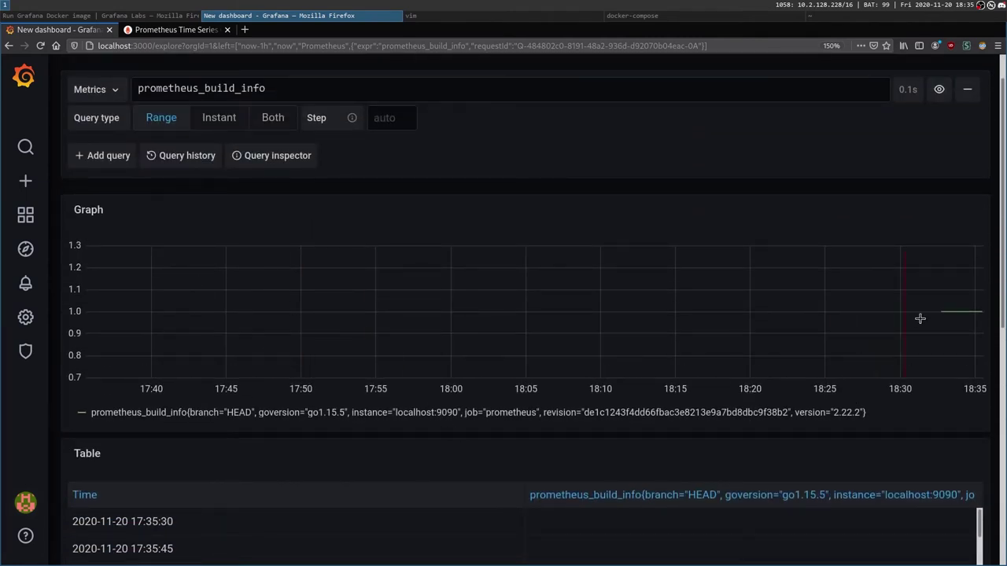
mouse_move(954, 312)
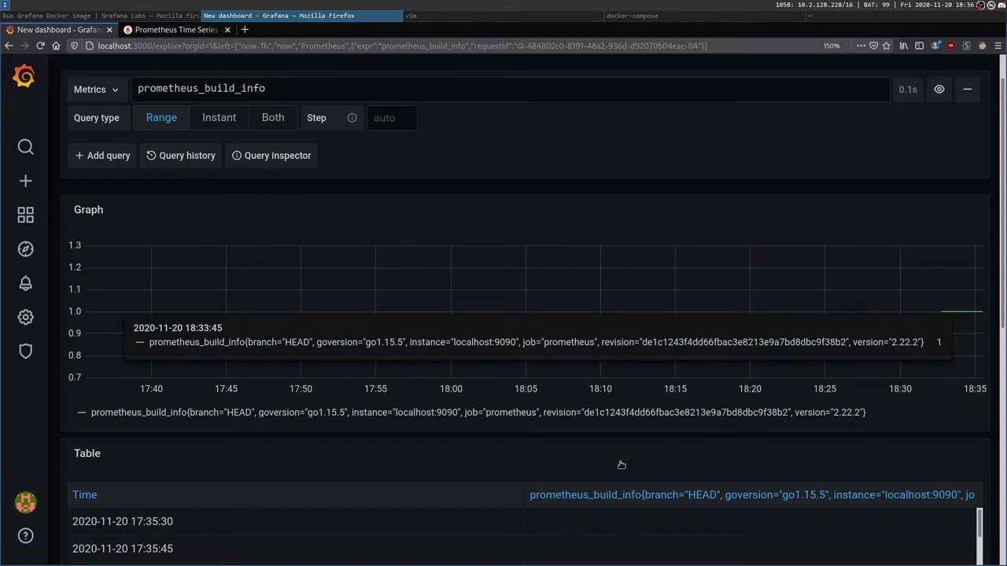
scroll(335, 490, "down", 1)
scroll(398, 300, "up", 2)
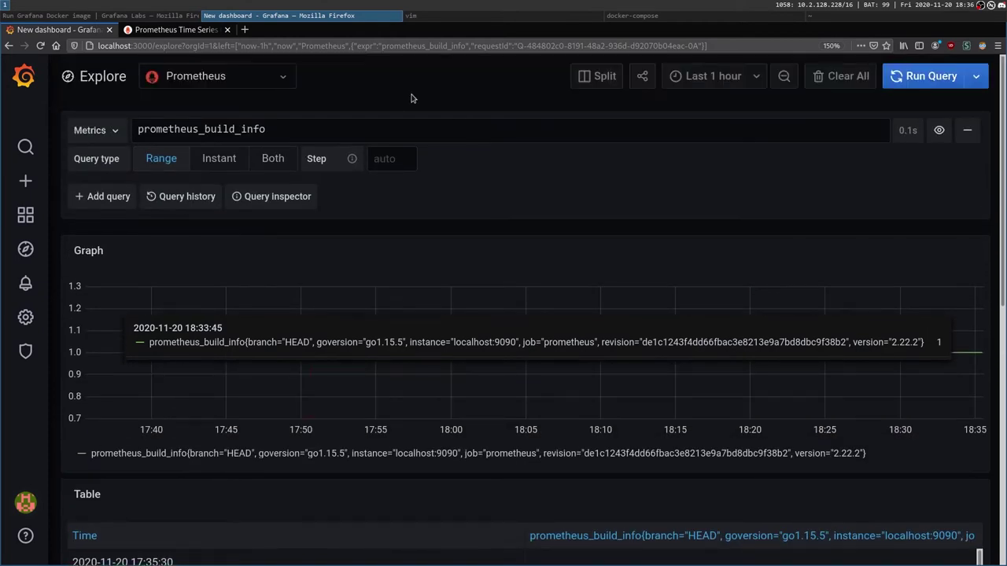
Create a new dashboard and add a panel that queries the prometheus_build_info metric.
left_click(21, 189)
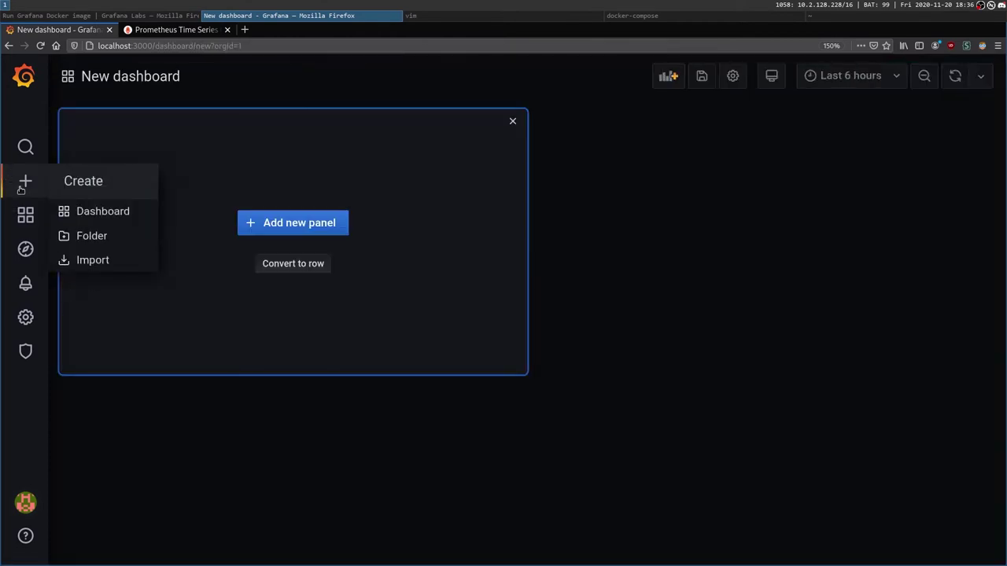
left_click(295, 223)
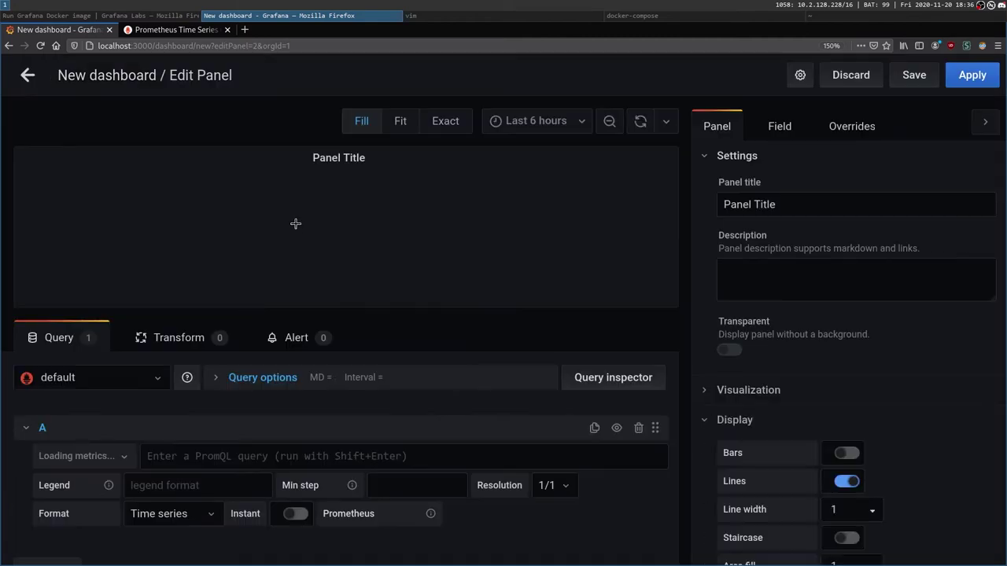
left_click(83, 458)
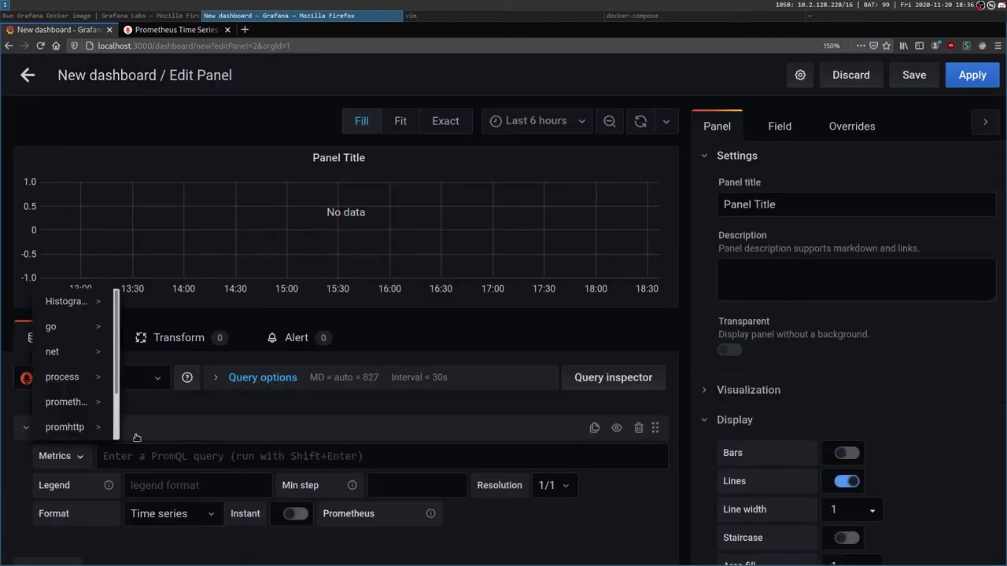
mouse_move(80, 400)
left_click(252, 326)
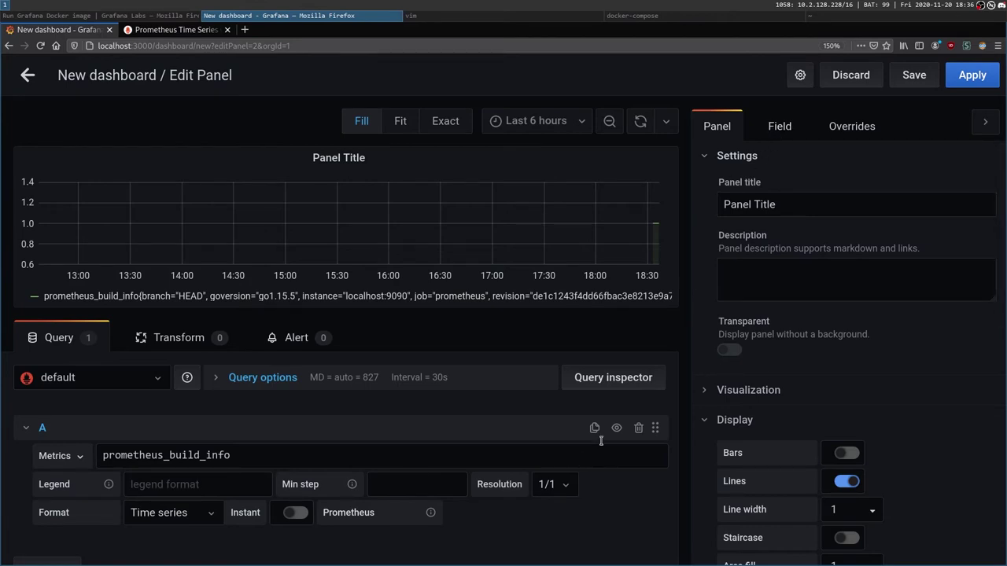
Browse the available visualizations and change the panel's visualization to Text.
left_click(714, 388)
scroll(757, 338, "down", 1)
scroll(758, 324, "down", 3)
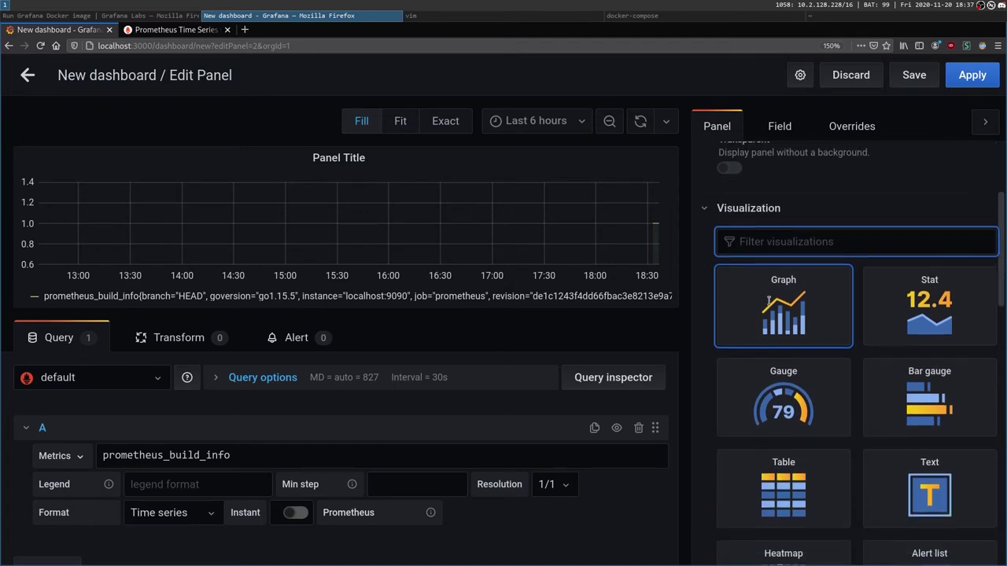
scroll(816, 357, "down", 3)
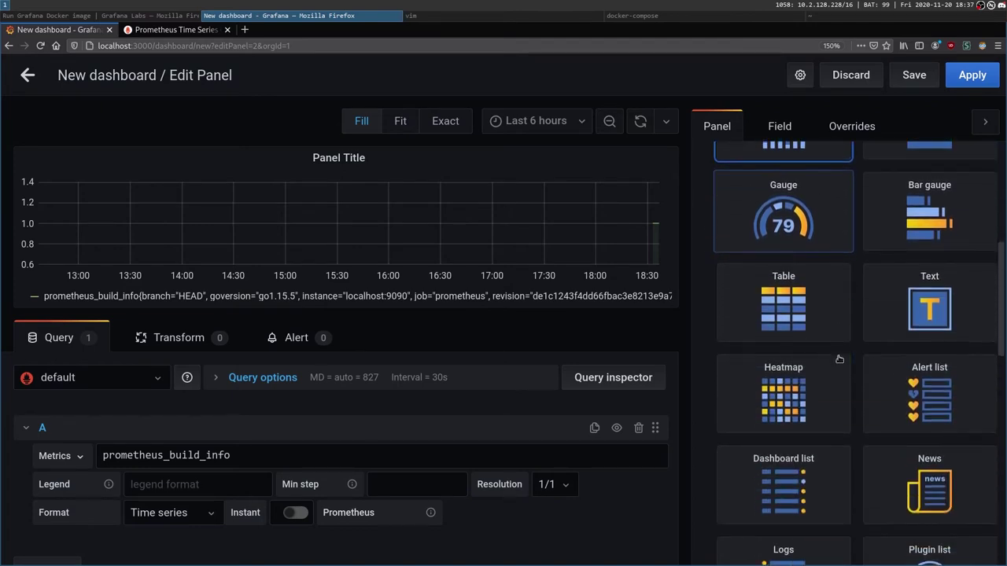
left_click(909, 295)
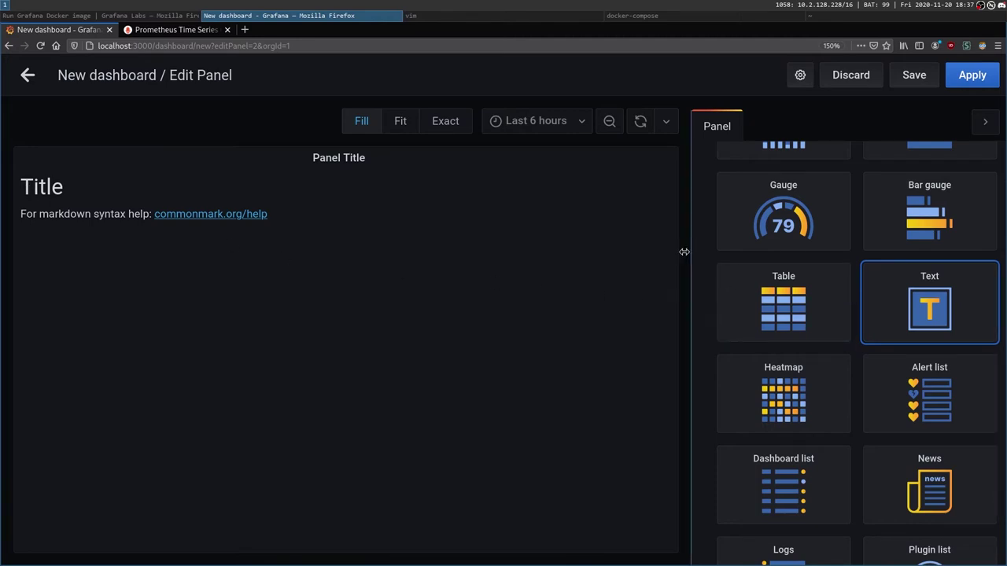
Set the panel title to "Build Info" in the panel settings.
left_click(931, 309)
double_click(796, 198)
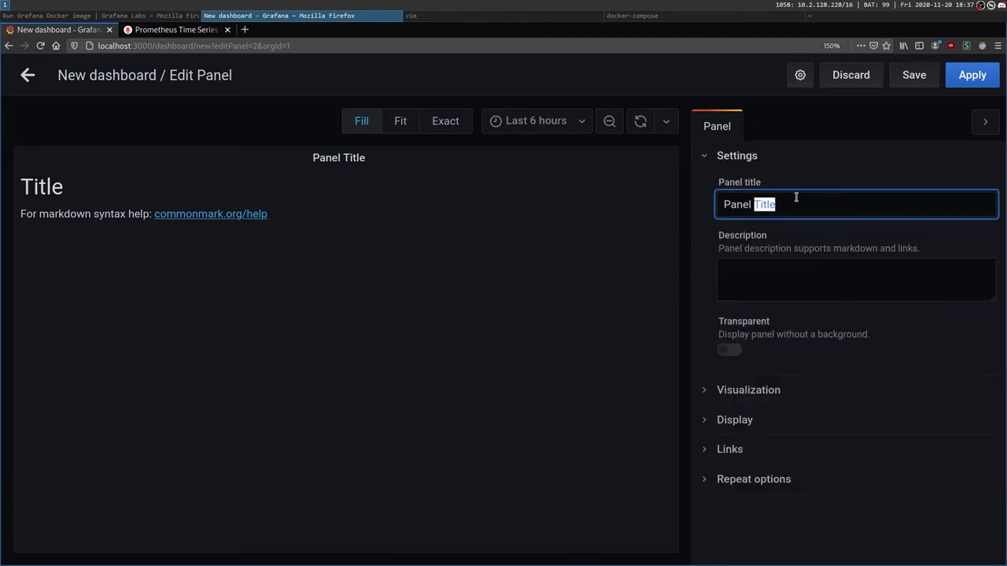
triple_click(796, 197)
left_click(767, 390)
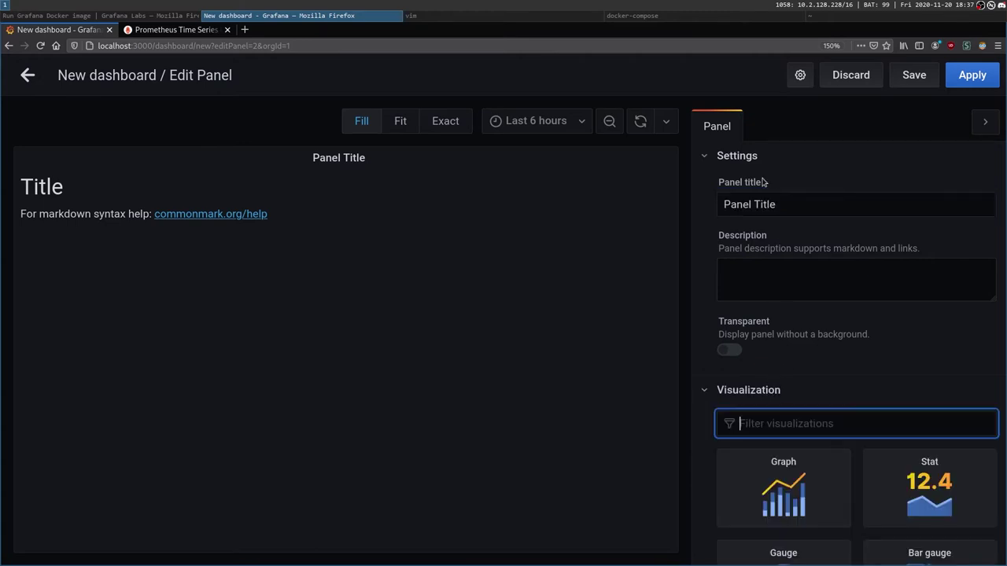
double_click(792, 213)
triple_click(793, 212)
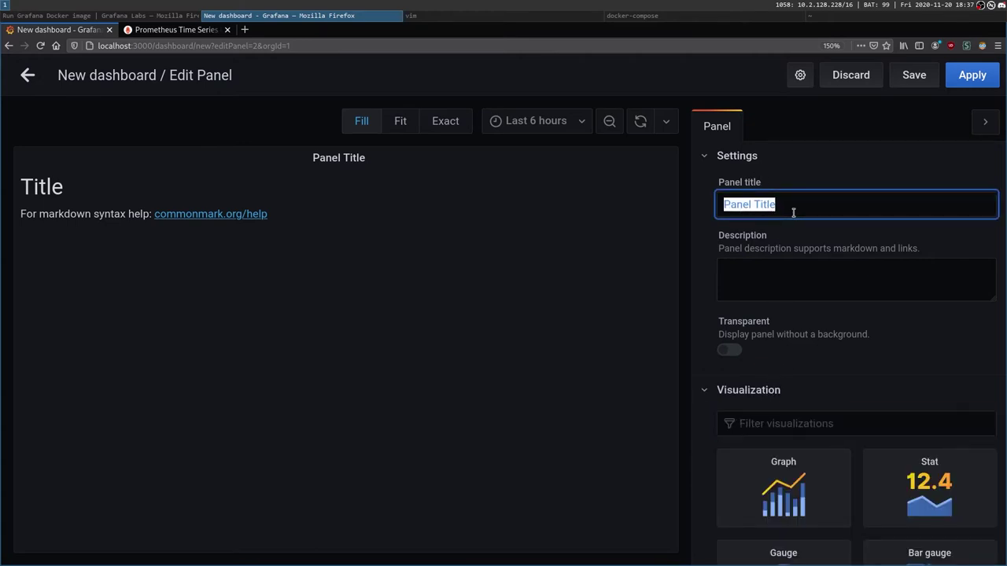
type("Build Info")
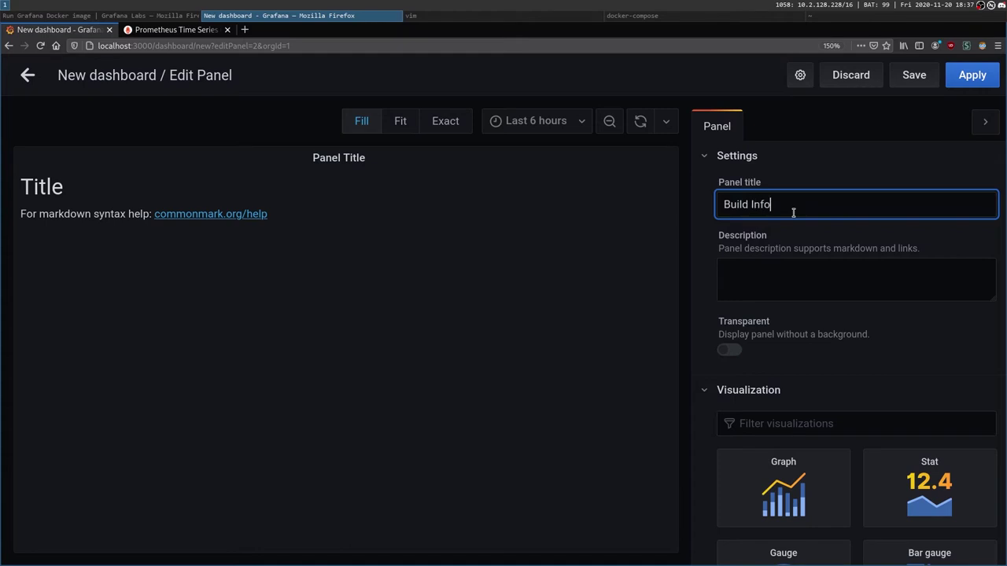
Review the Text visualization's display options, including its text mode and content.
scroll(797, 353, "down", 4)
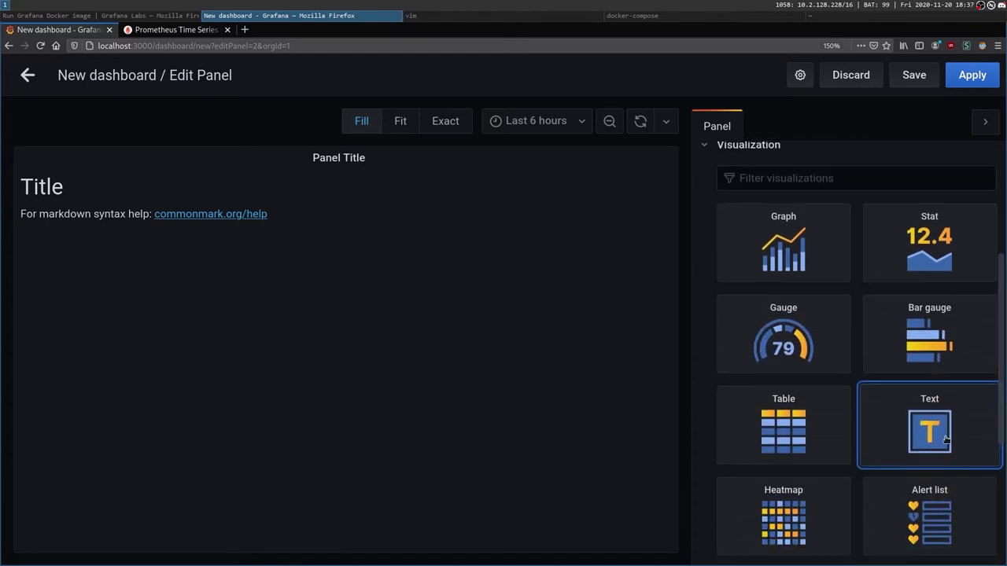
left_click(948, 442)
left_click(711, 425)
scroll(893, 426, "down", 4)
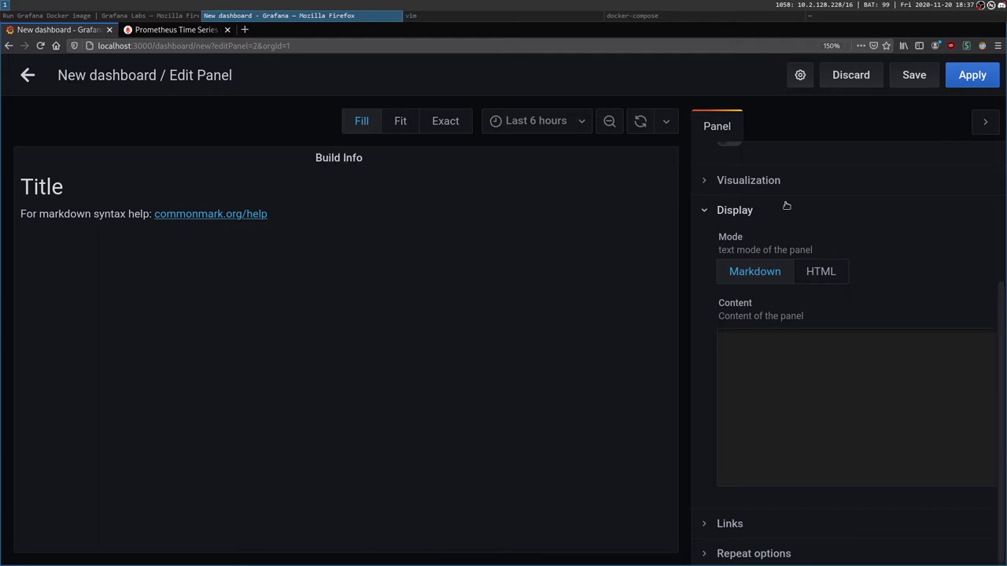
scroll(768, 211, "up", 3)
left_click(723, 156)
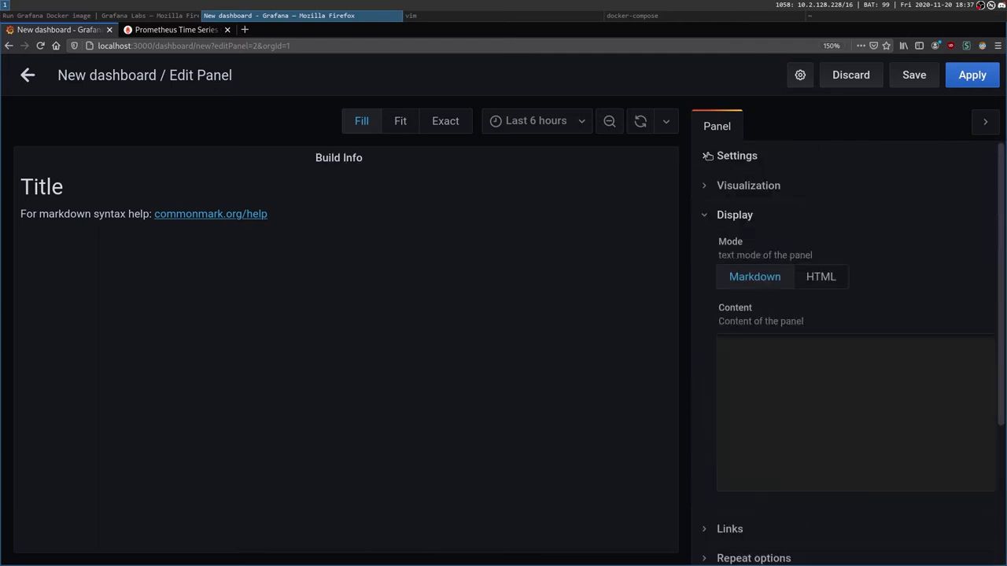
left_click(717, 222)
Look through the available visualizations and the actions offered for the Build Info panel.
left_click(750, 193)
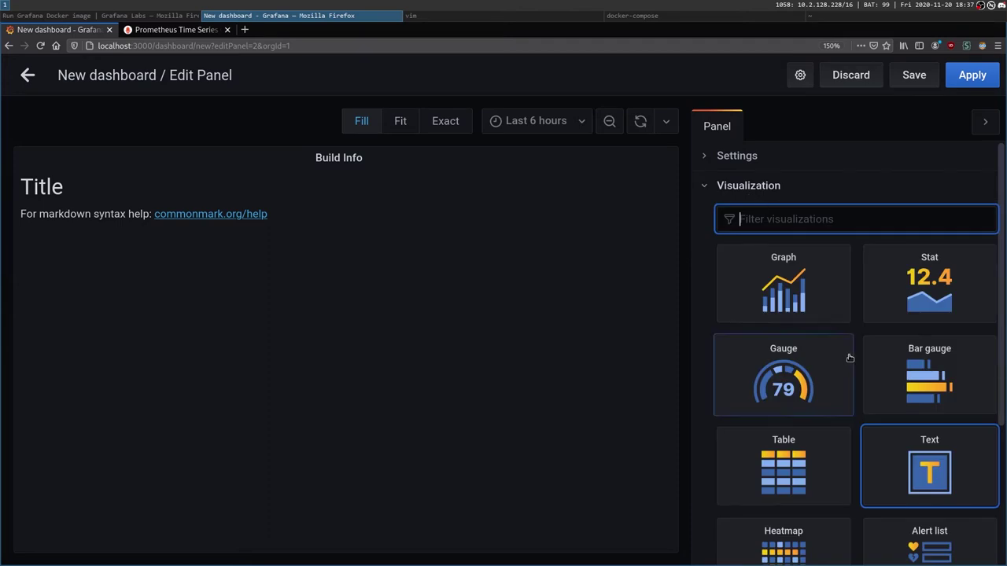
scroll(849, 357, "down", 2)
scroll(849, 358, "down", 3)
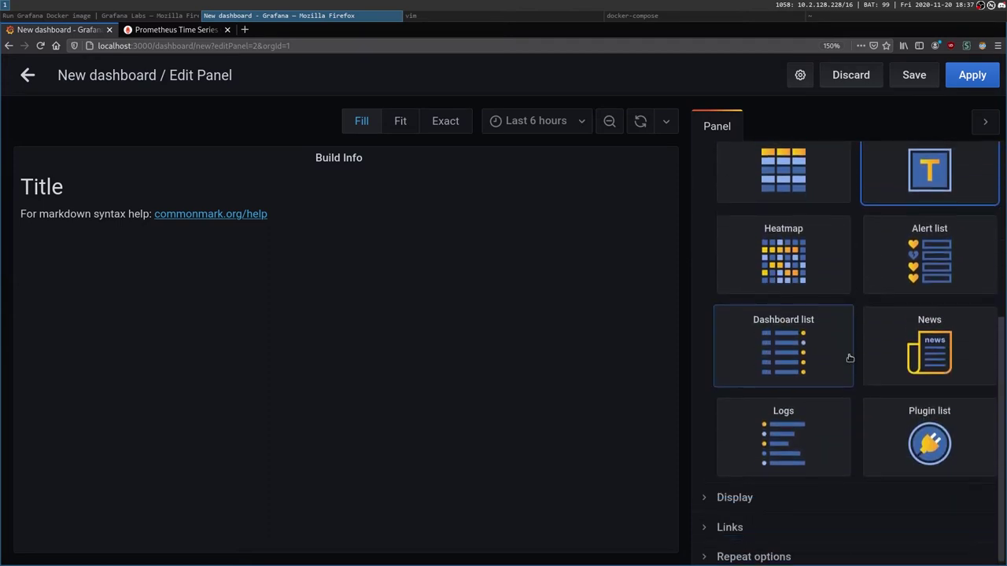
scroll(849, 358, "up", 5)
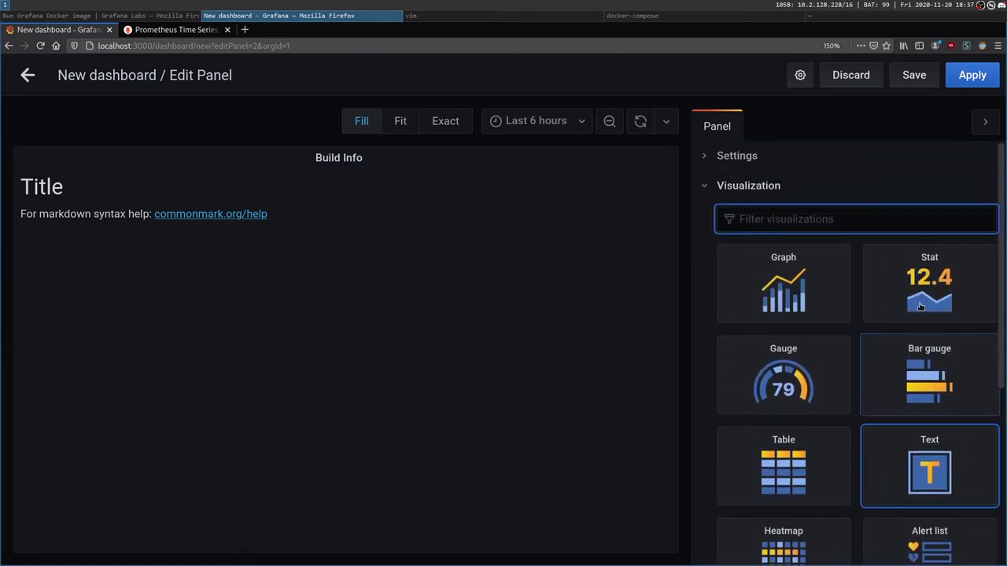
left_click(948, 477)
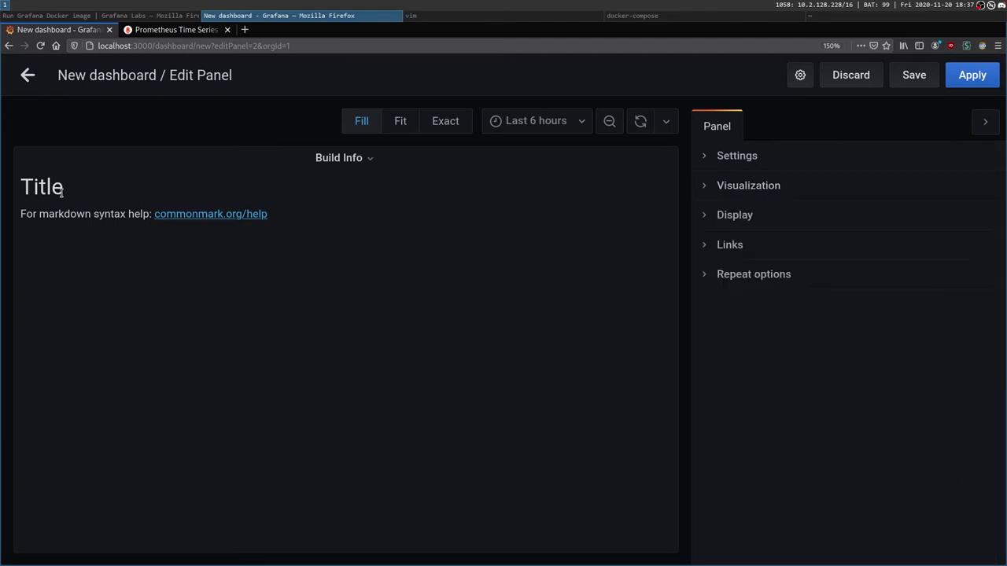
left_click(369, 158)
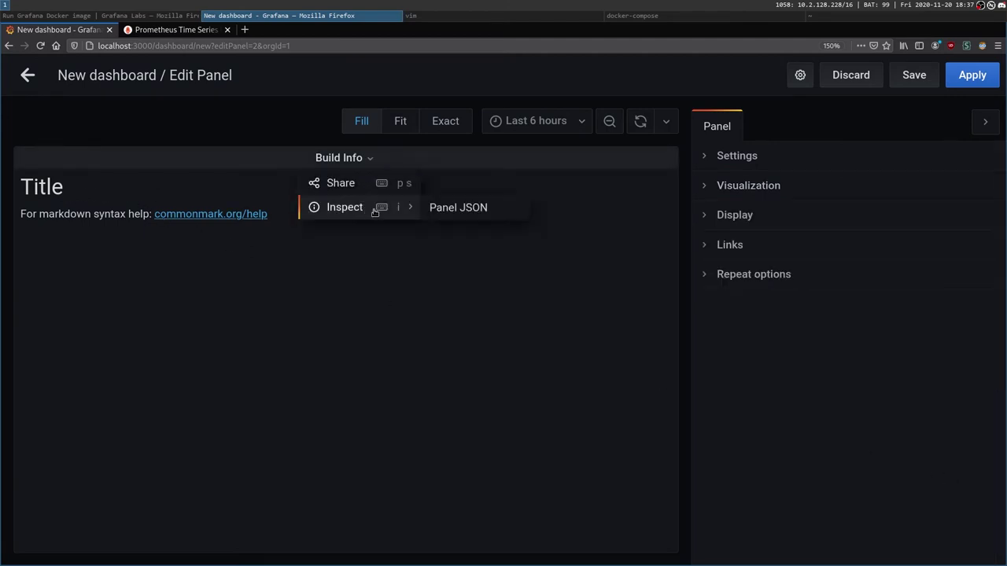
left_click(635, 305)
Change the Build Info panel's visualization to Stat.
left_click(747, 155)
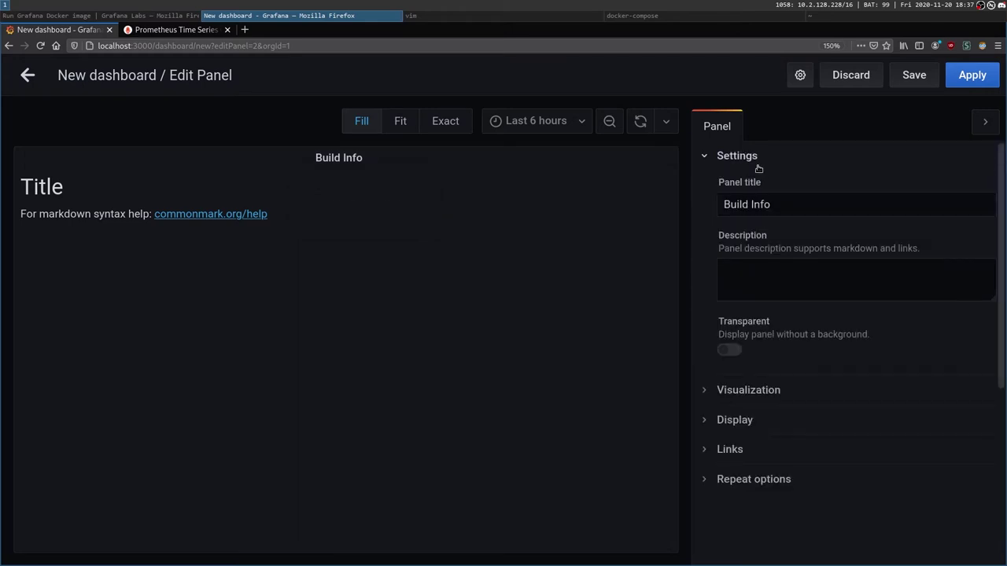
left_click(747, 390)
scroll(786, 393, "down", 4)
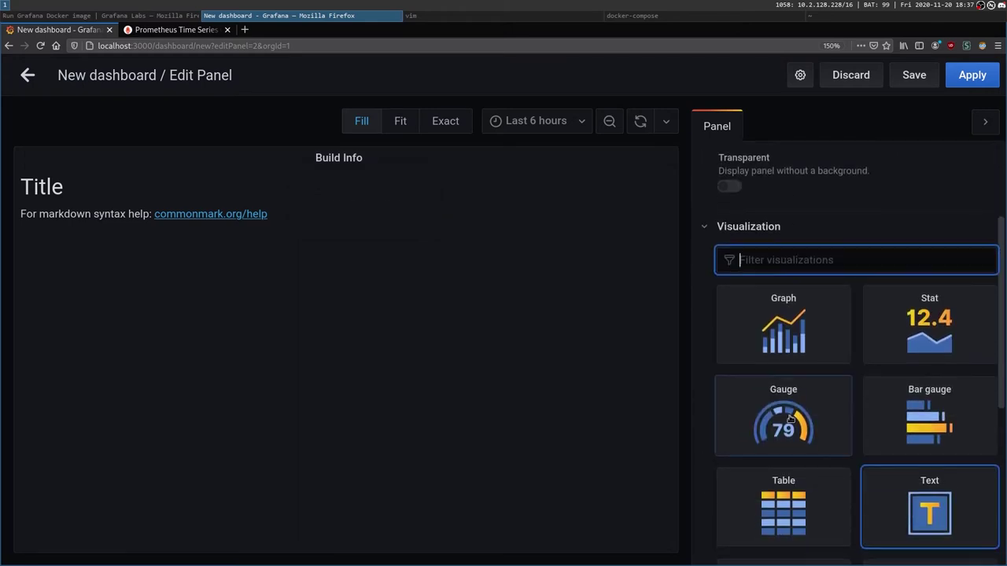
left_click(936, 210)
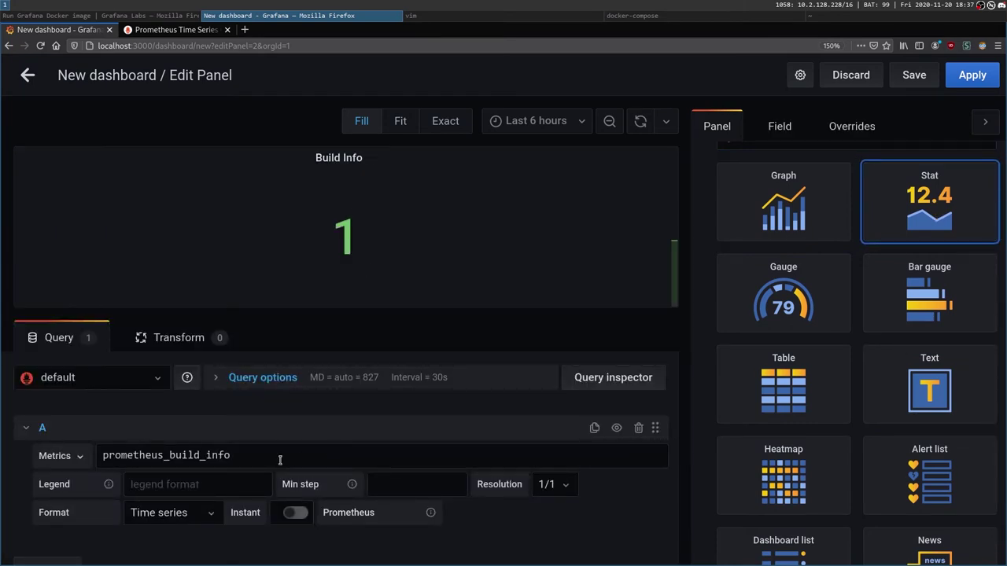
Replace the metric in query A with prometheus_engine_queries from the prometheus group of metrics.
left_click(150, 482)
mouse_move(111, 490)
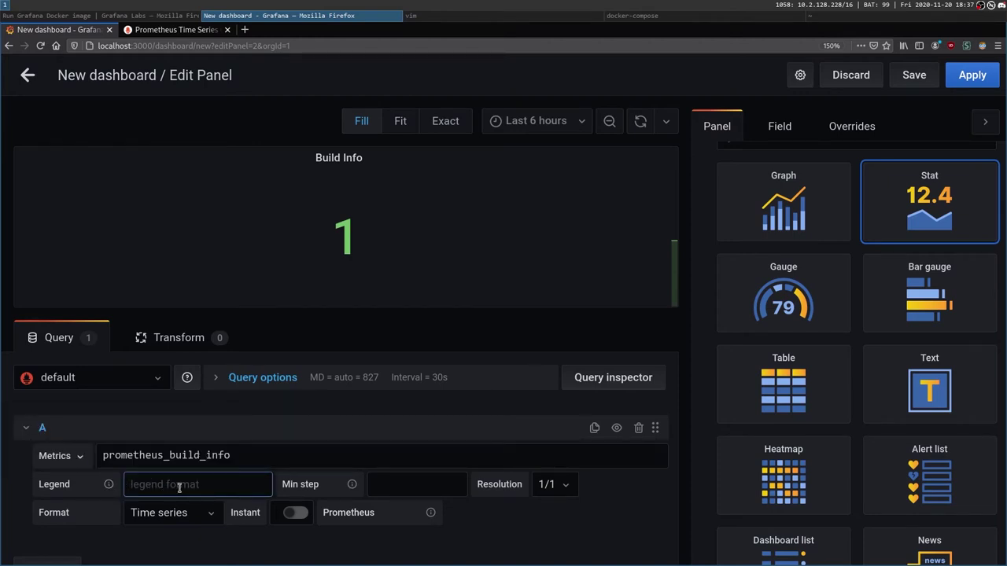
left_click(252, 457)
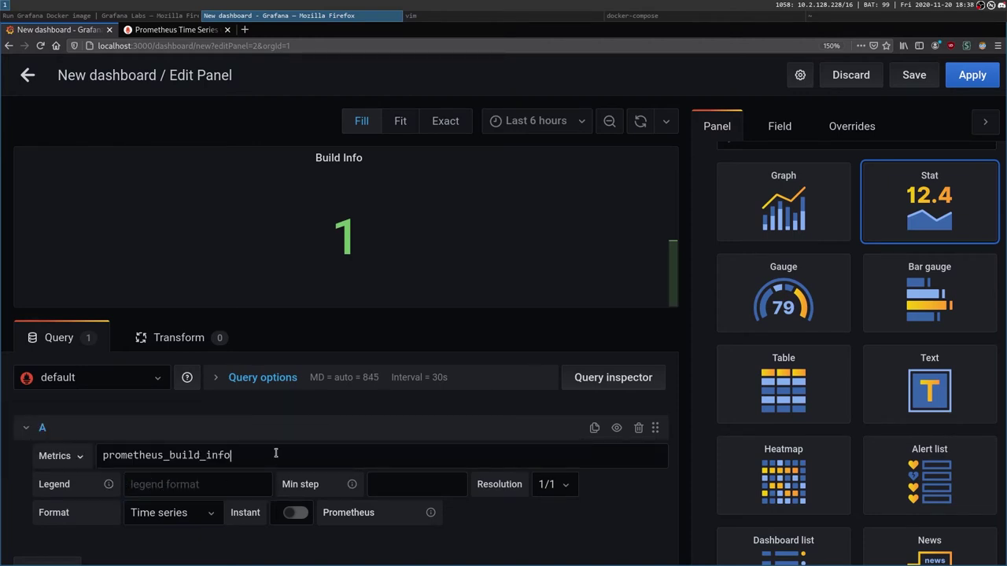
scroll(763, 487, "down", 5)
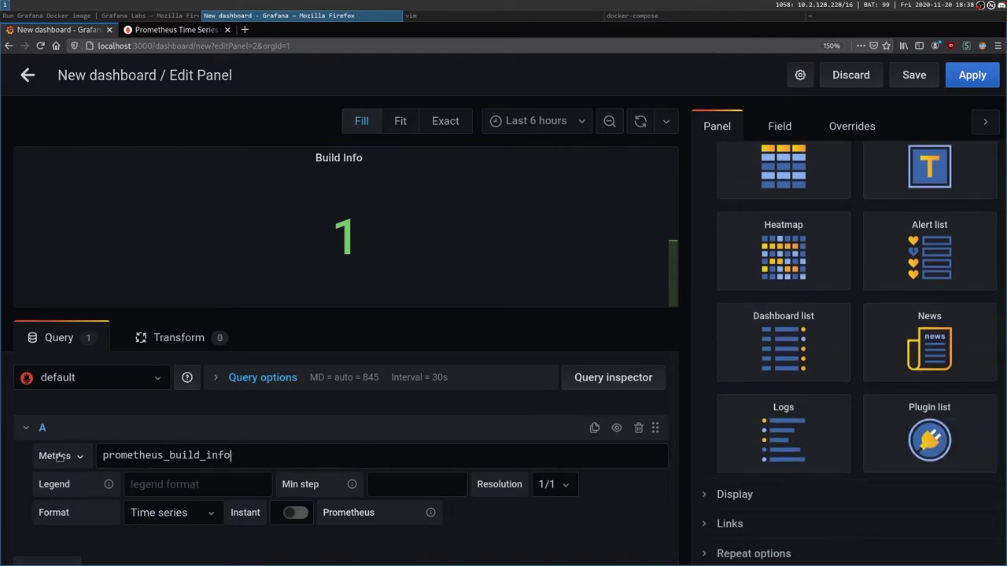
double_click(119, 459)
left_click(74, 455)
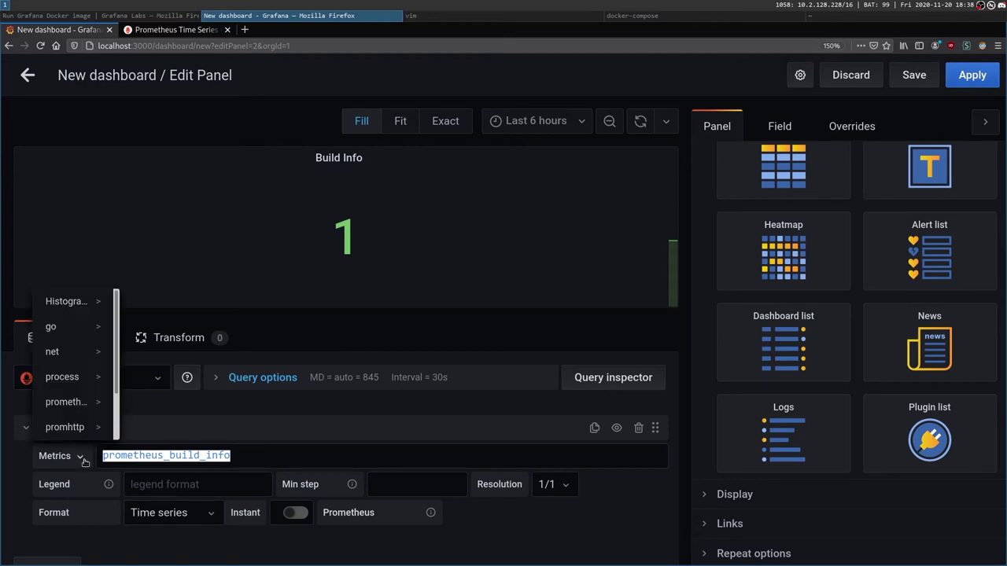
scroll(84, 401, "down", 2)
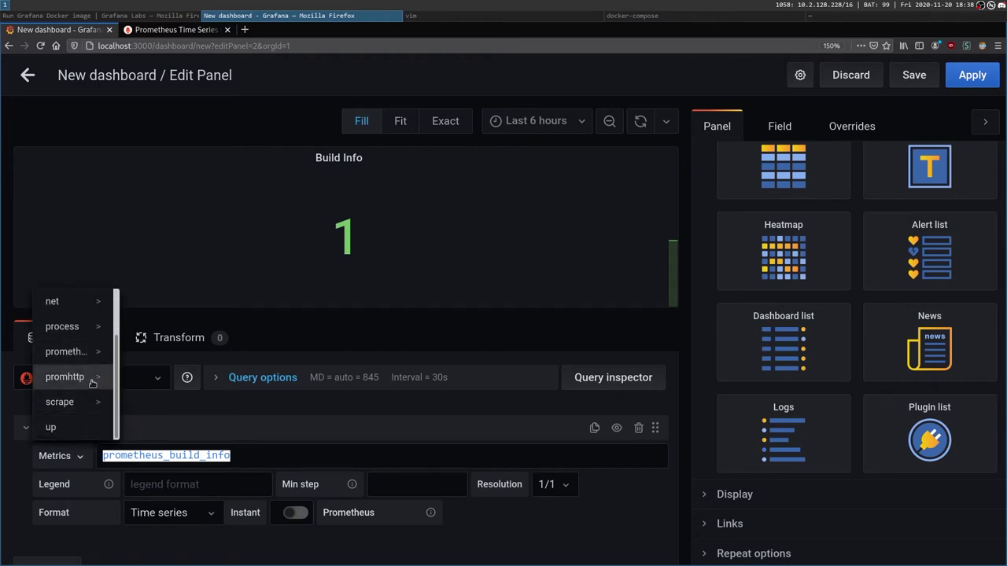
left_click(81, 351)
scroll(331, 405, "down", 3)
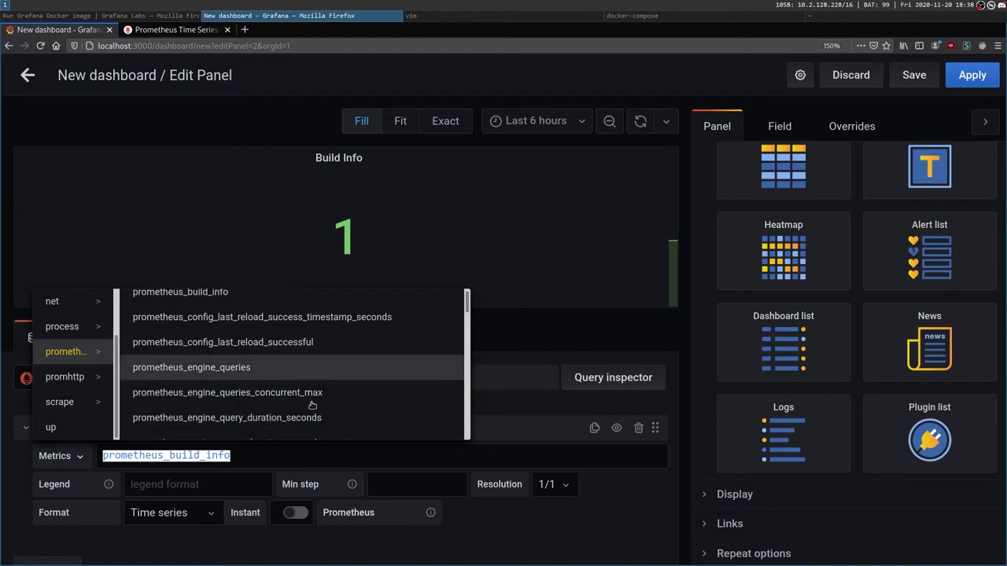
left_click(238, 334)
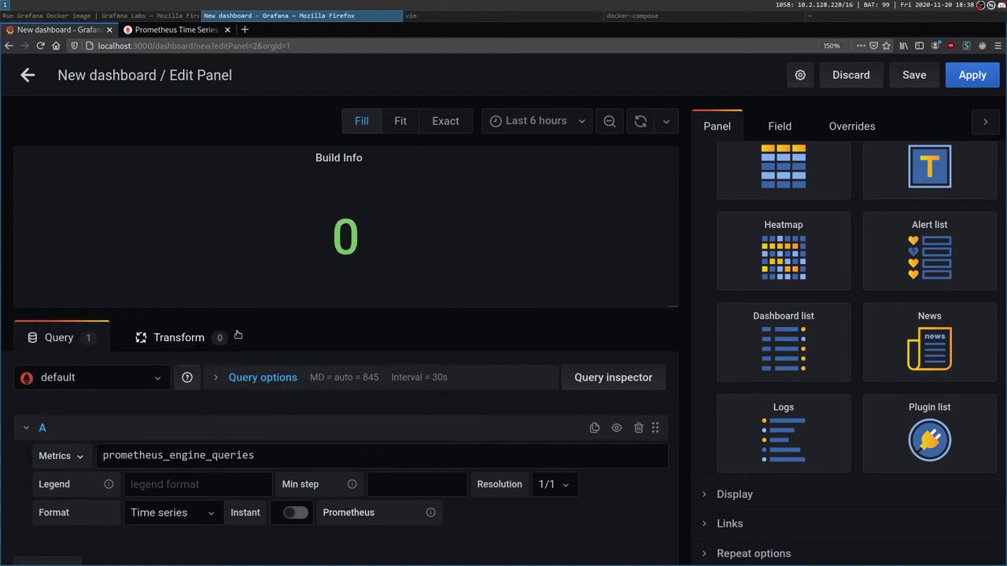
Look through the prometheus group of metrics and set query A's metric to prometheus_tsdb_storage_blocks_bytes.
mouse_move(108, 482)
left_click(85, 456)
scroll(373, 377, "down", 8)
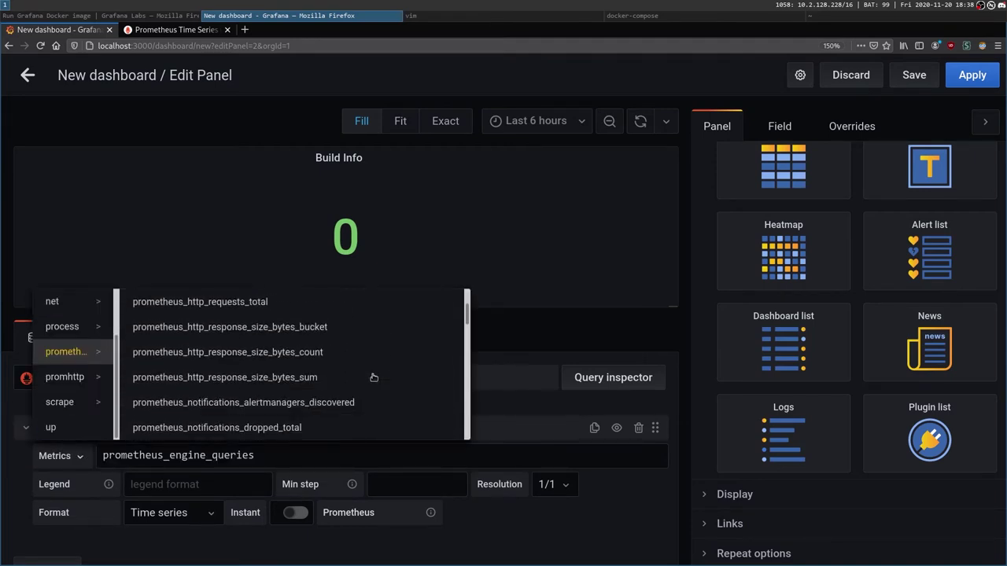
scroll(374, 377, "down", 6)
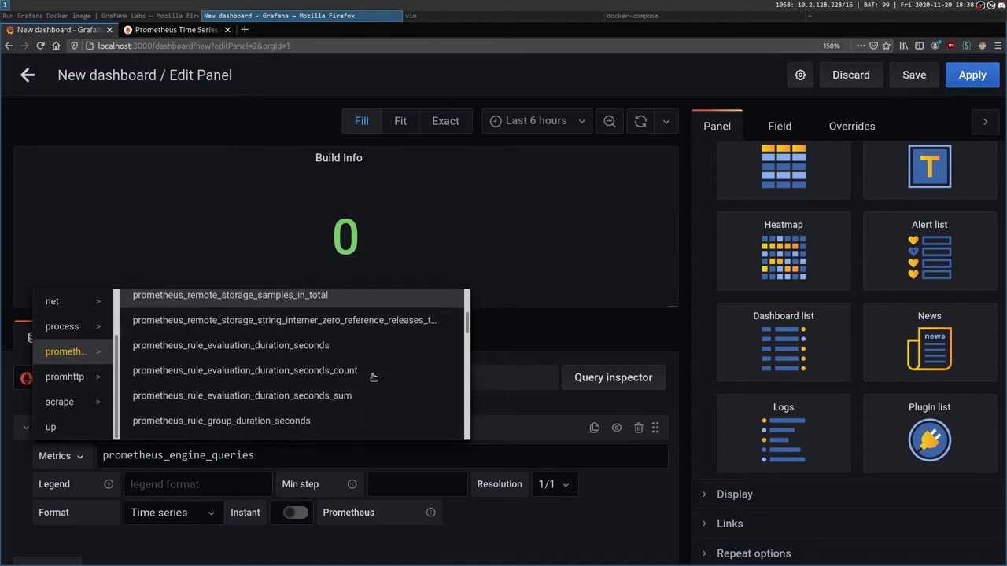
scroll(374, 378, "down", 5)
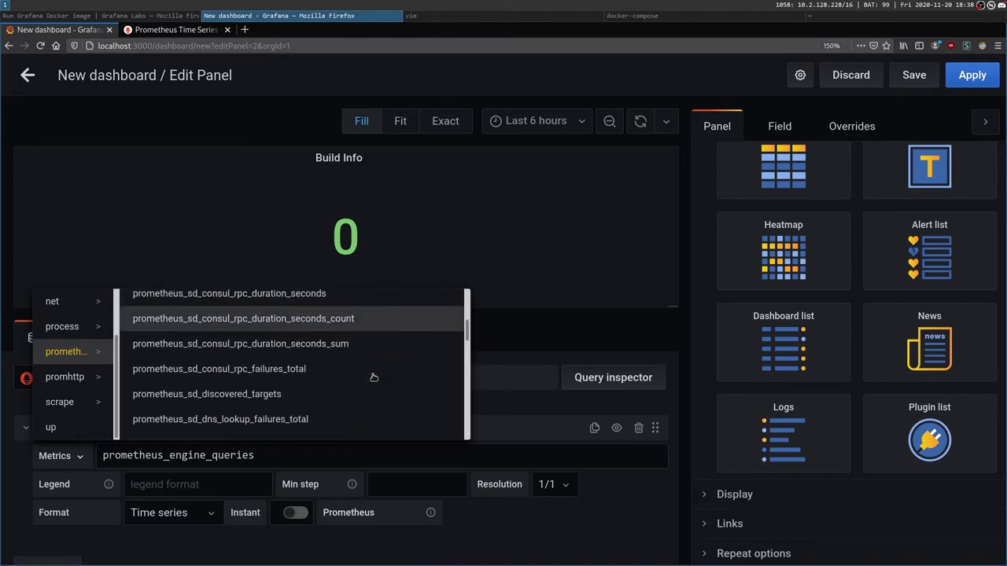
scroll(374, 377, "down", 4)
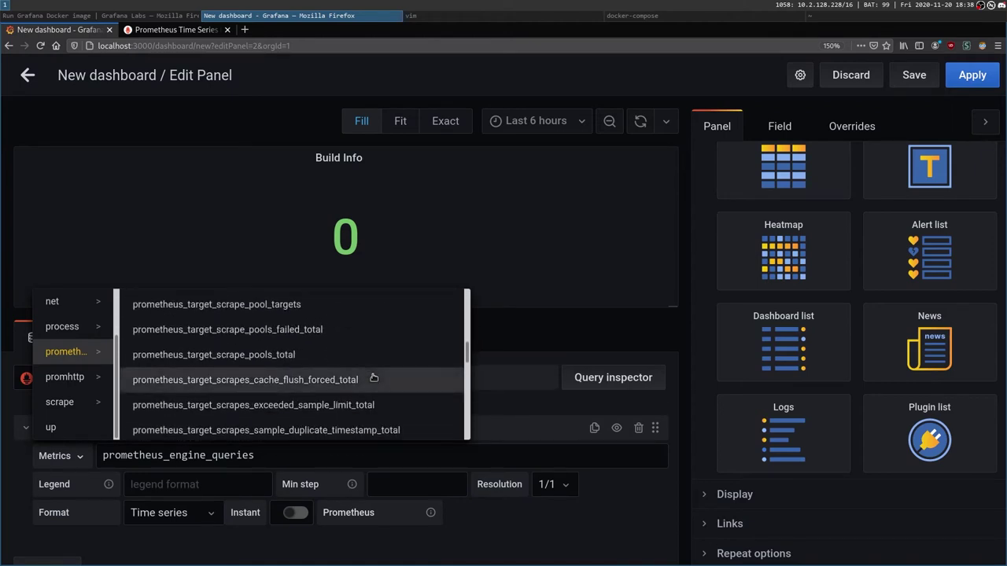
scroll(374, 378, "down", 15)
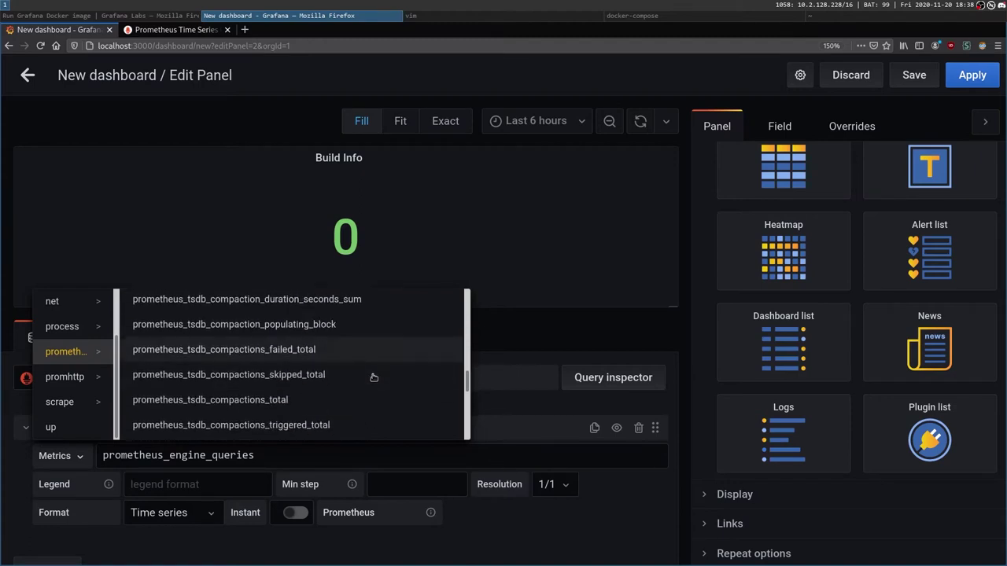
scroll(373, 377, "down", 5)
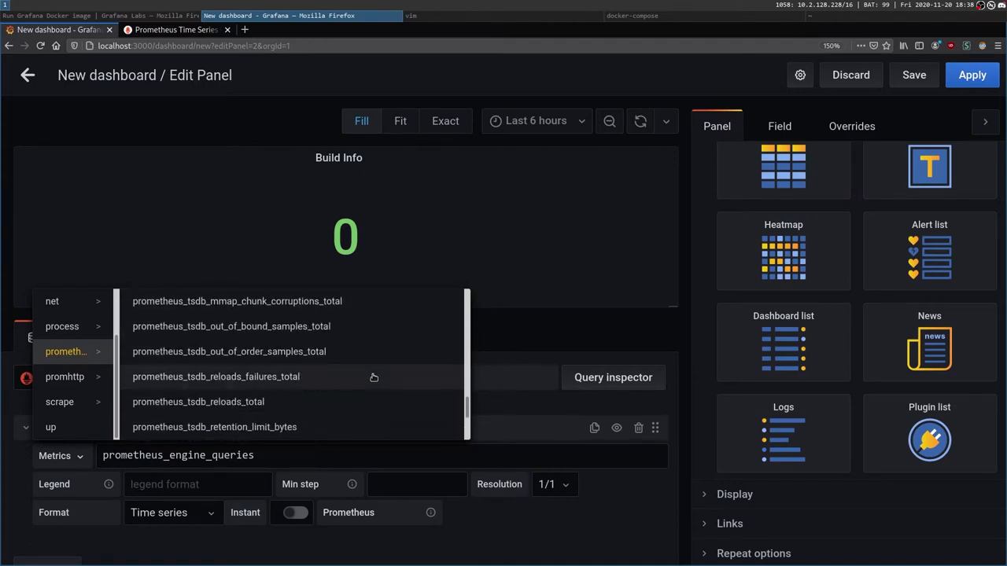
scroll(373, 378, "up", 4)
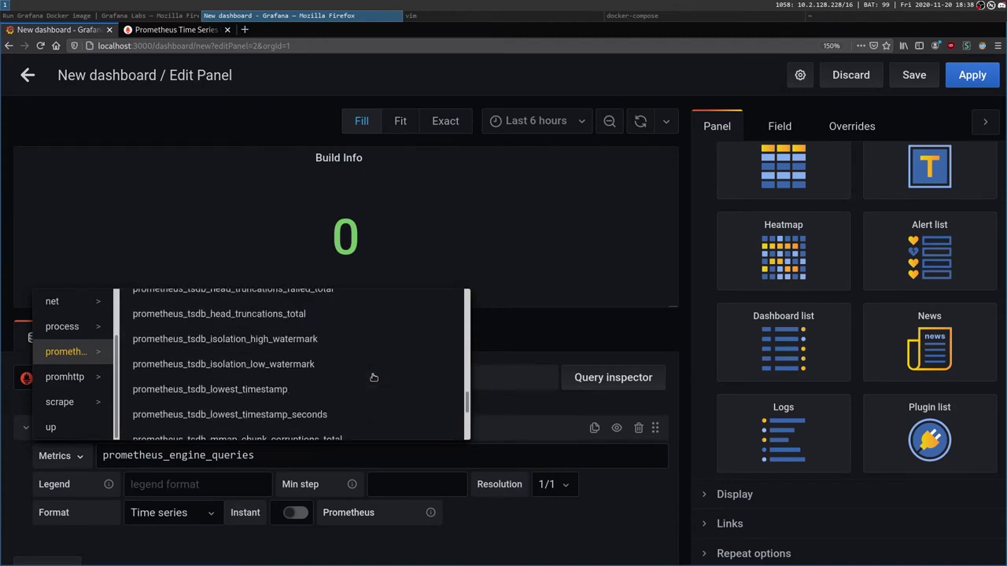
scroll(374, 377, "up", 4)
scroll(373, 378, "up", 4)
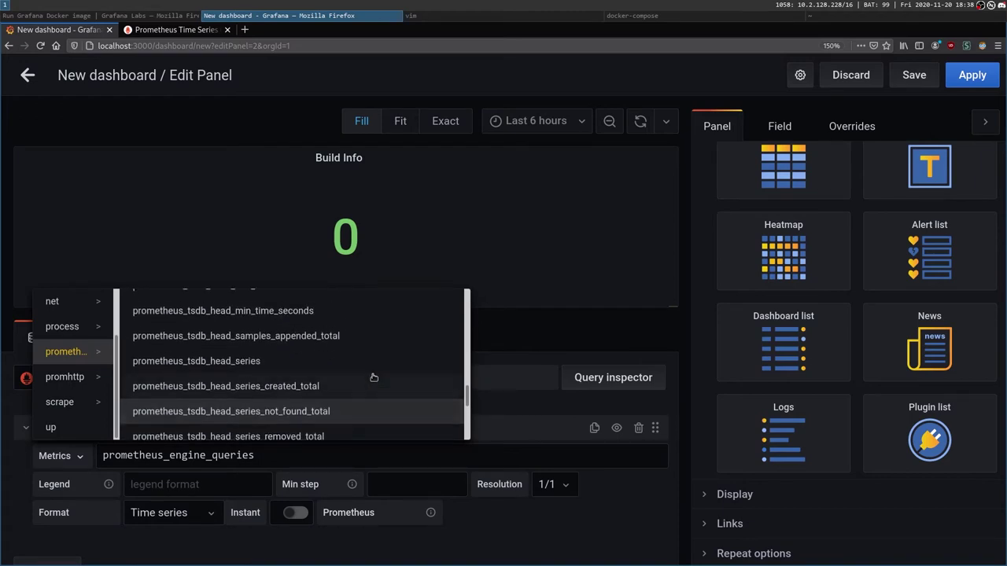
scroll(393, 377, "down", 20)
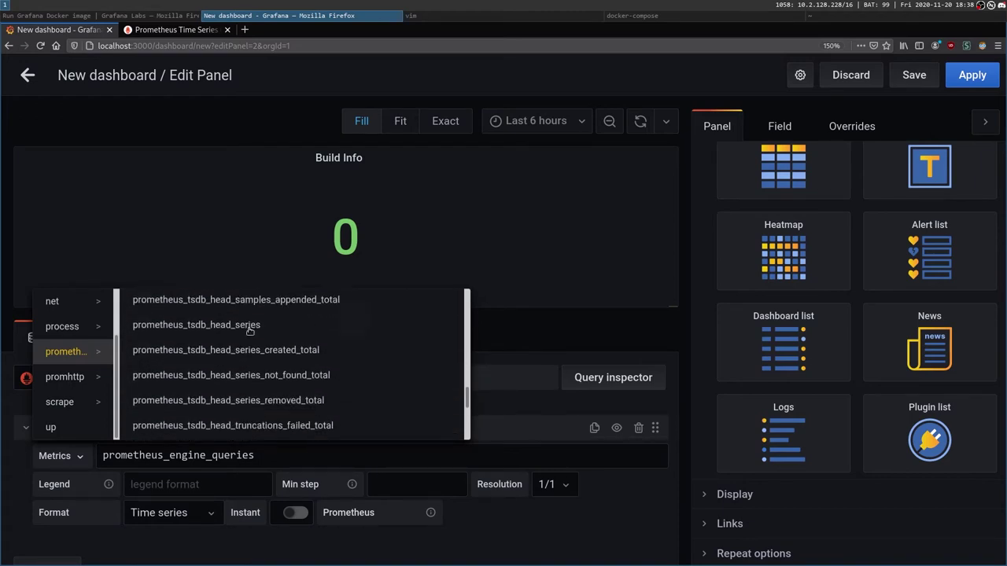
scroll(413, 385, "down", 6)
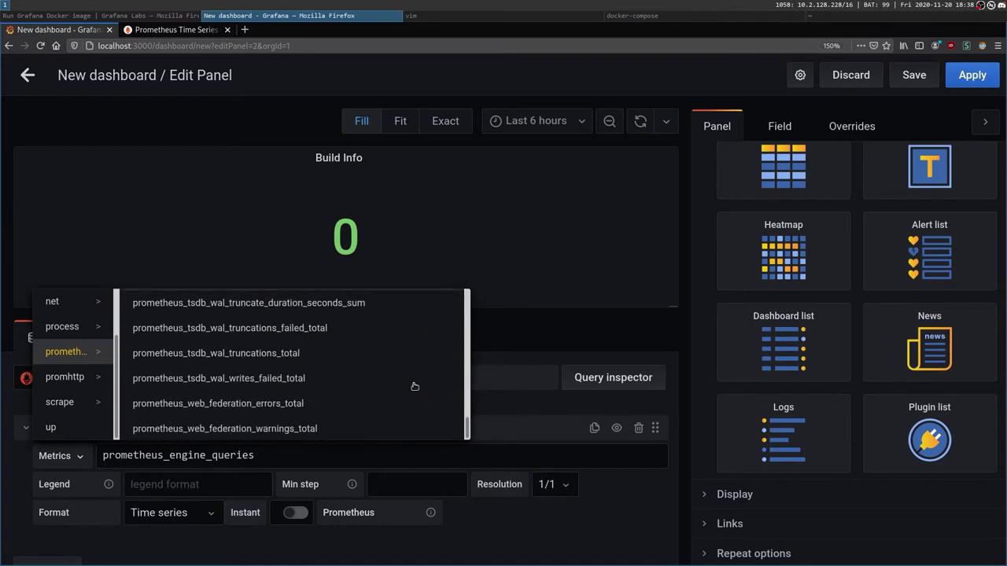
scroll(299, 409, "up", 13)
scroll(308, 401, "up", 1)
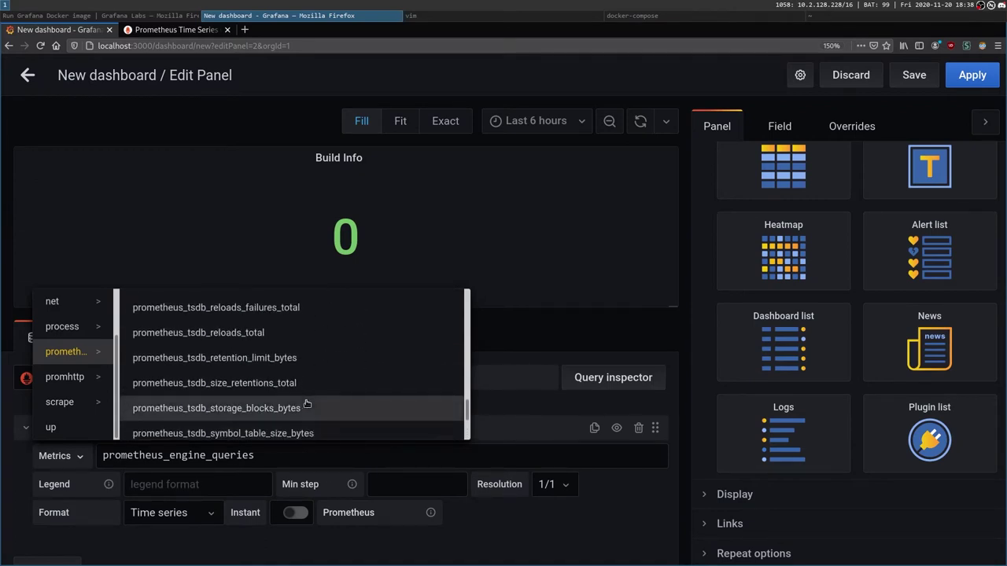
scroll(313, 356, "up", 3)
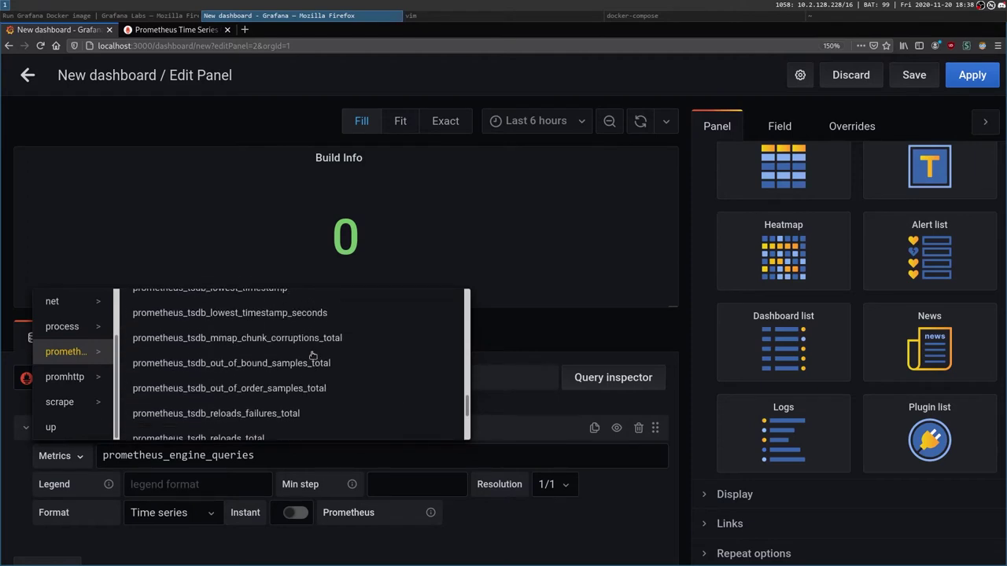
scroll(312, 356, "down", 4)
scroll(312, 356, "down", 1)
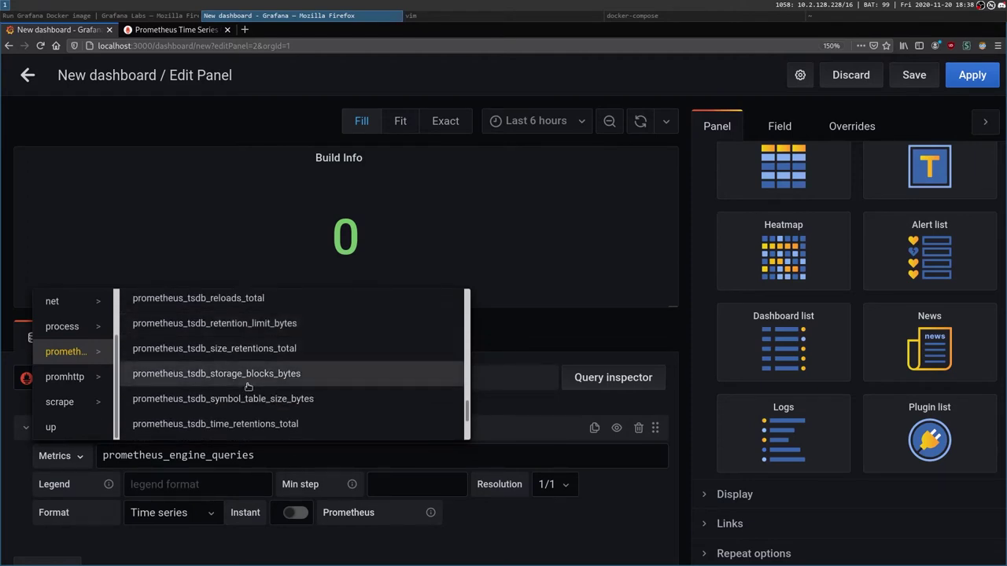
left_click(229, 375)
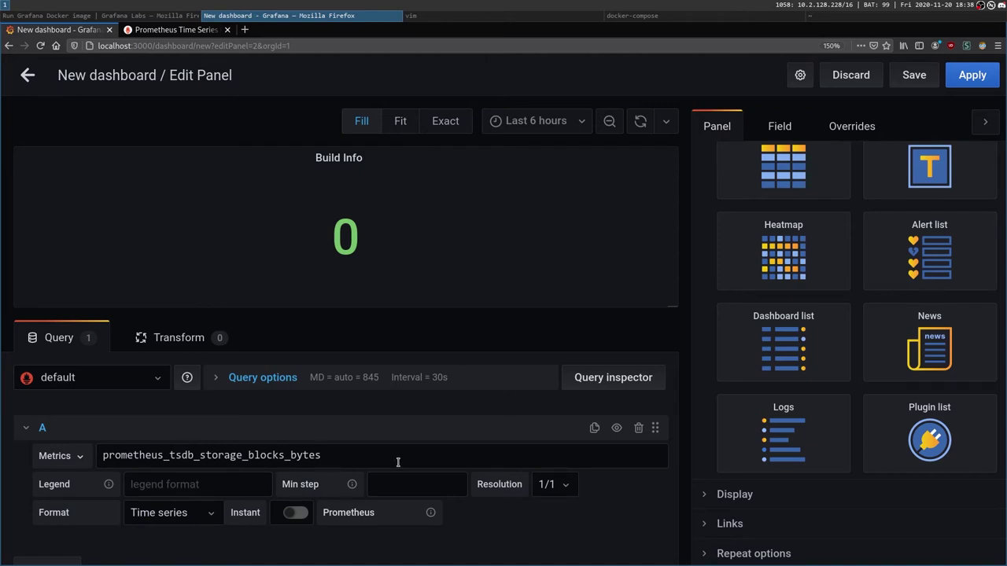
Replace the metric in query A with process_resident_memory_bytes from the process group of metrics.
left_click(45, 458)
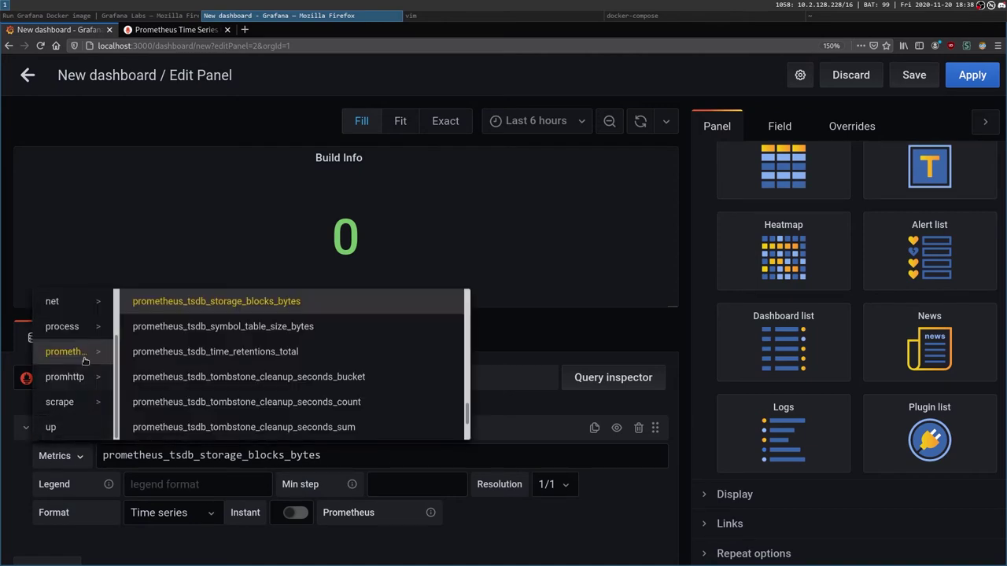
left_click(77, 326)
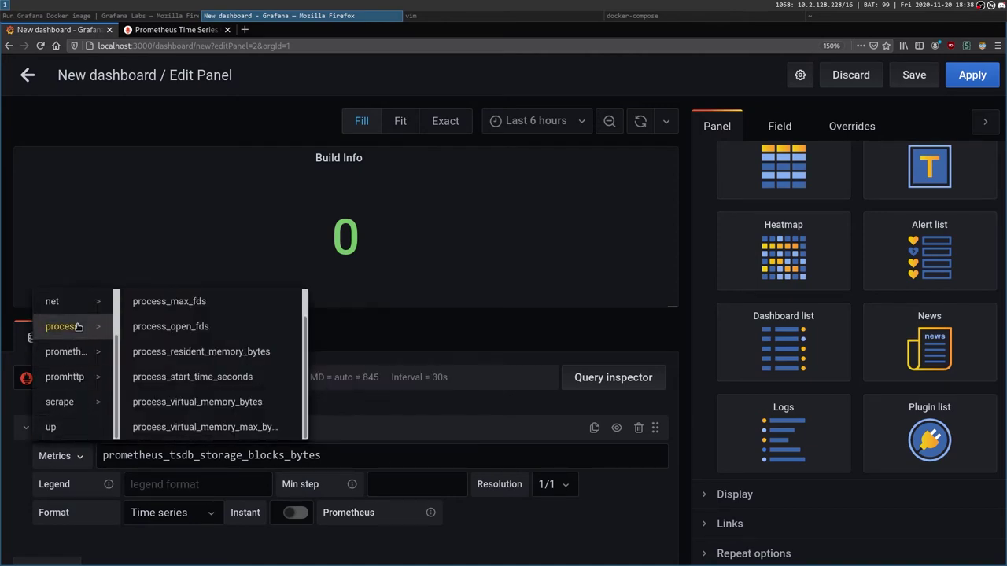
left_click(217, 355)
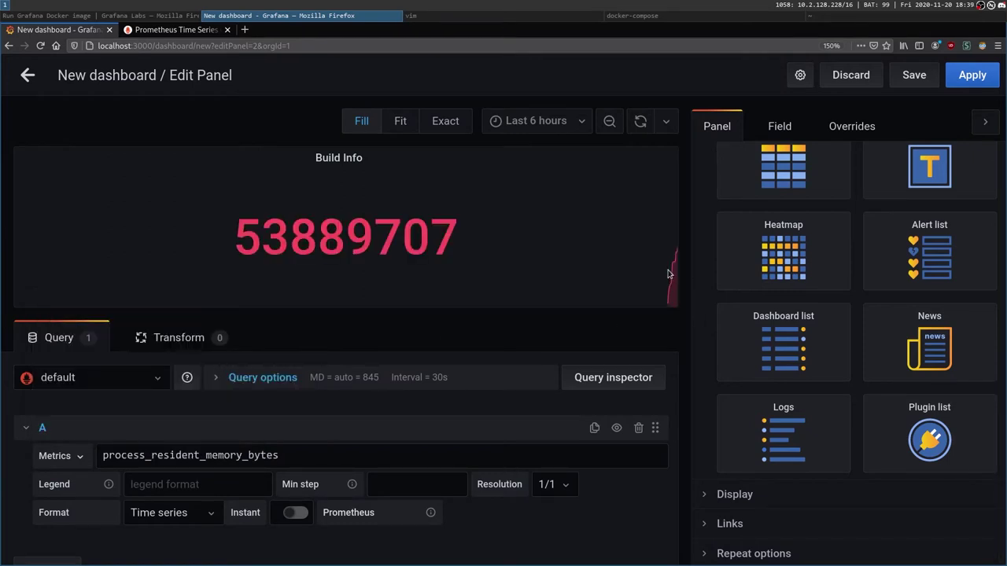
Change the Build Info panel's visualization to Gauge and look over the remaining panel options.
scroll(818, 393, "up", 4)
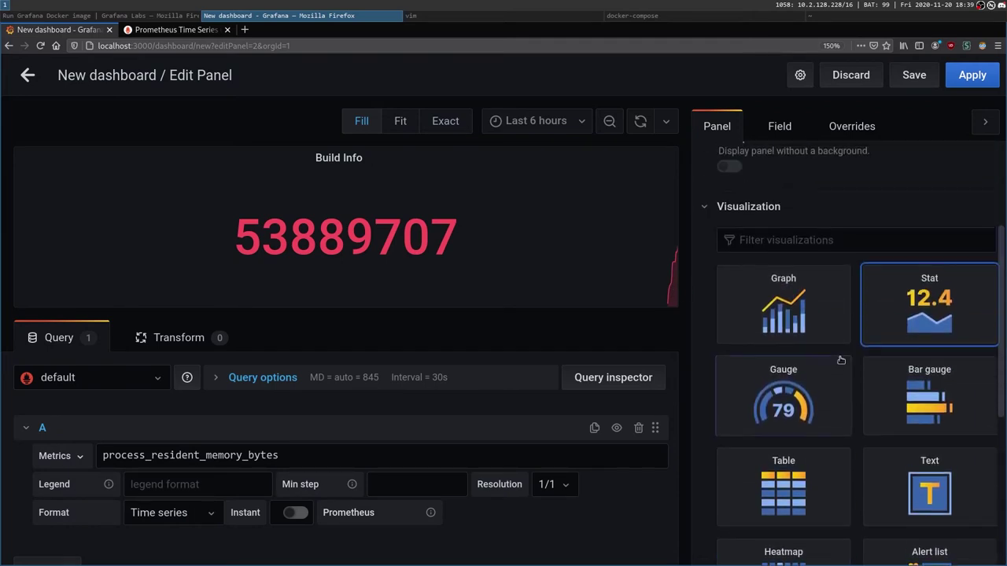
left_click(800, 412)
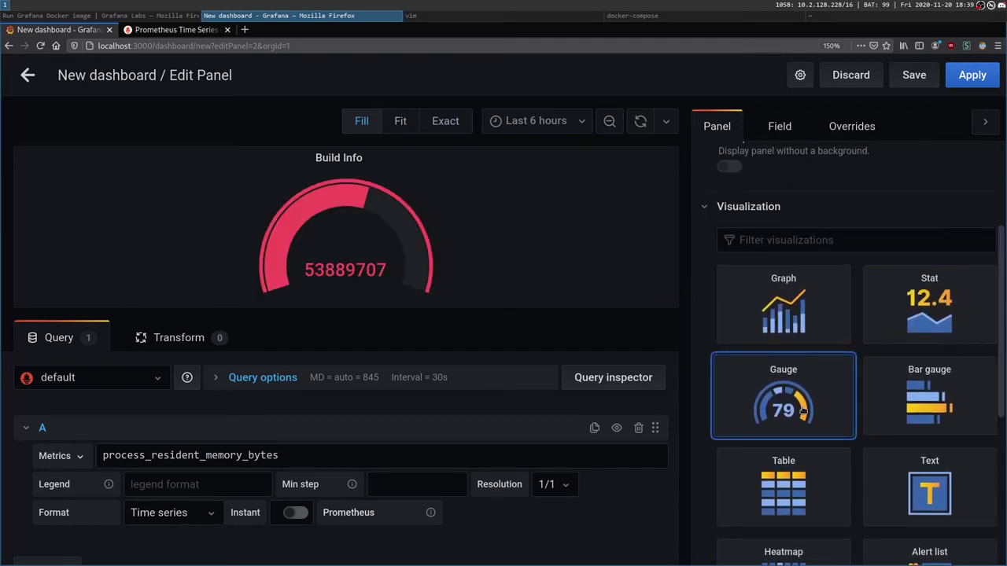
scroll(827, 355, "down", 3)
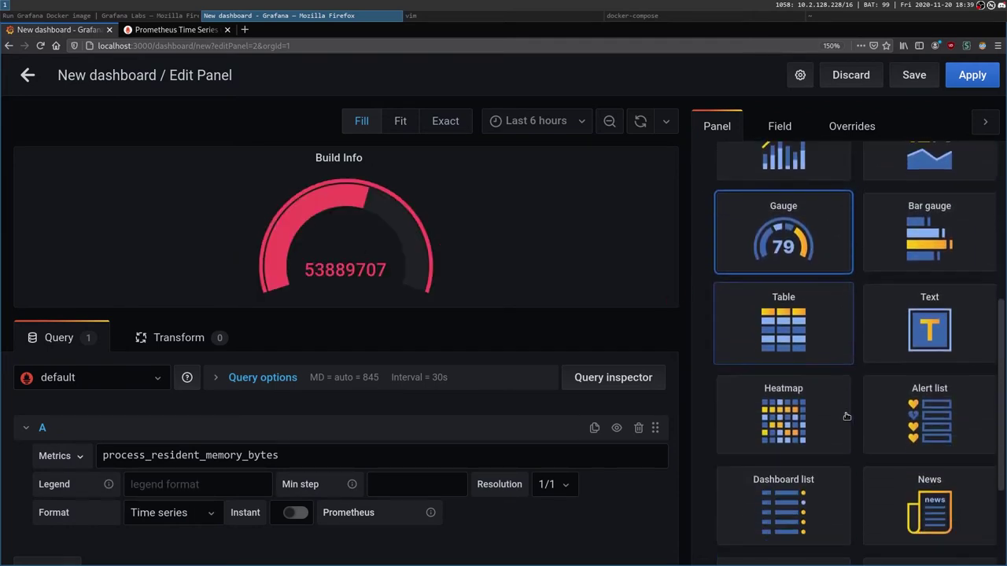
scroll(849, 409, "down", 1)
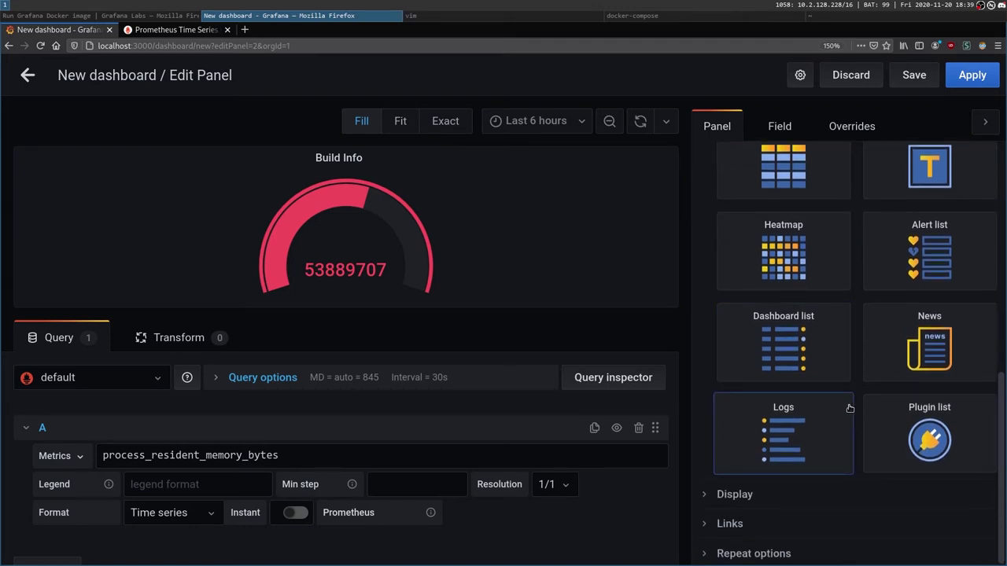
Set the unit of the panel's field values to bytes(SI) from the Data category.
left_click(767, 126)
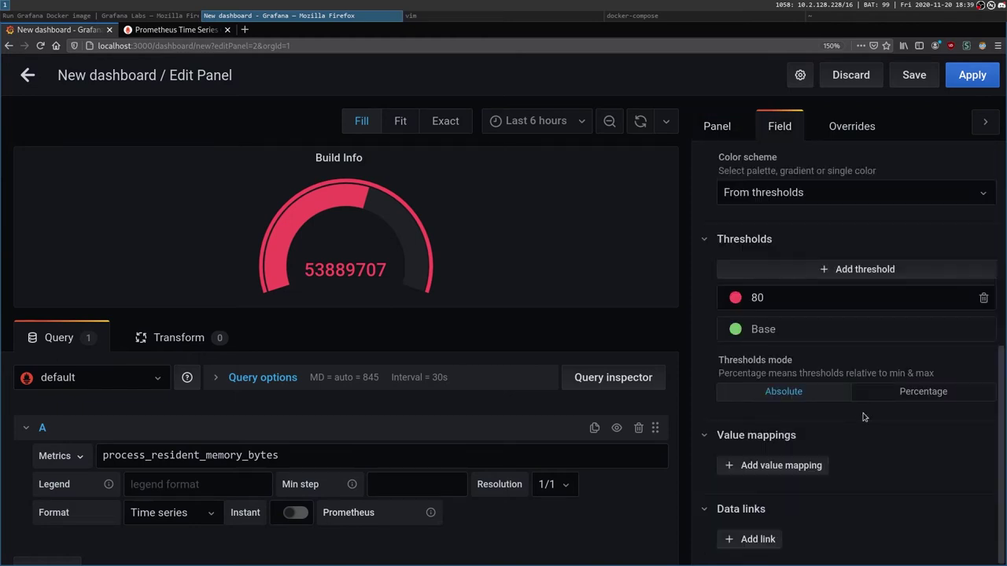
scroll(863, 417, "up", 5)
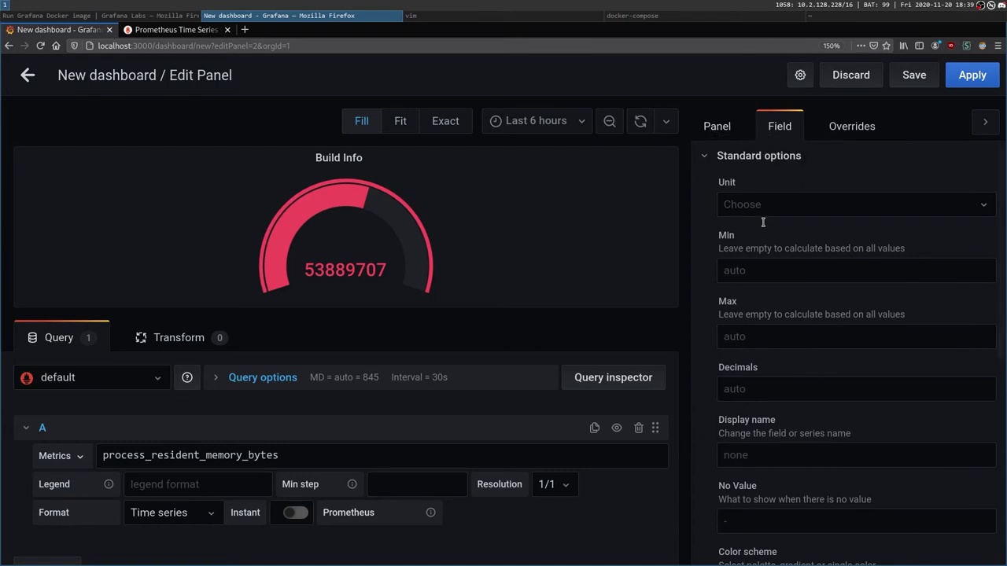
scroll(771, 225, "down", 1)
scroll(799, 238, "up", 1)
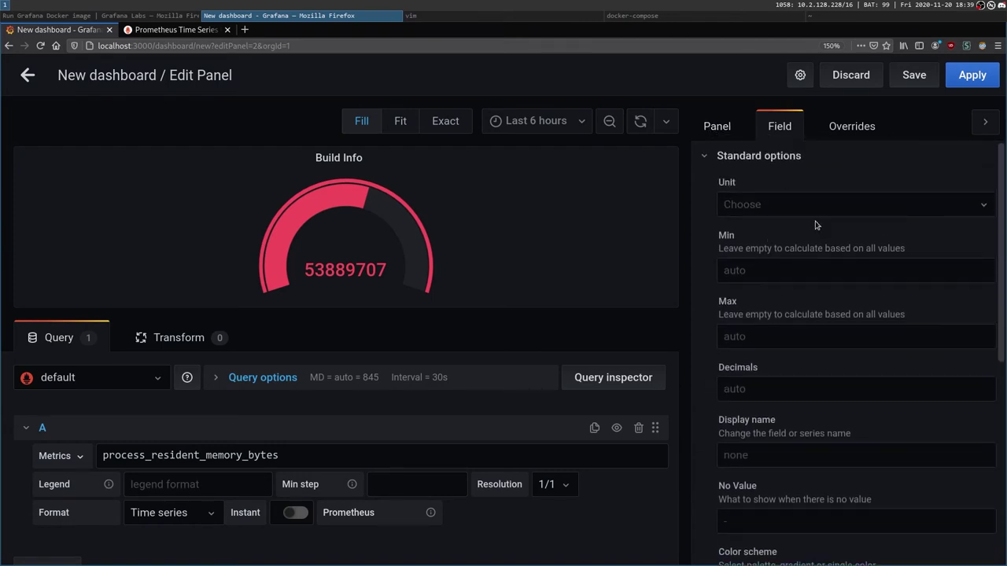
left_click(794, 201)
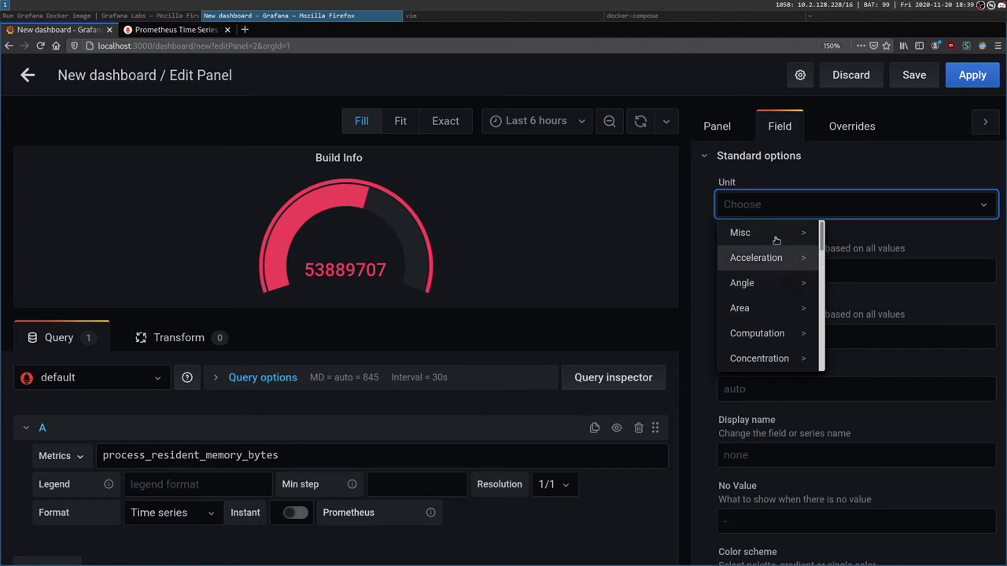
scroll(792, 299, "down", 3)
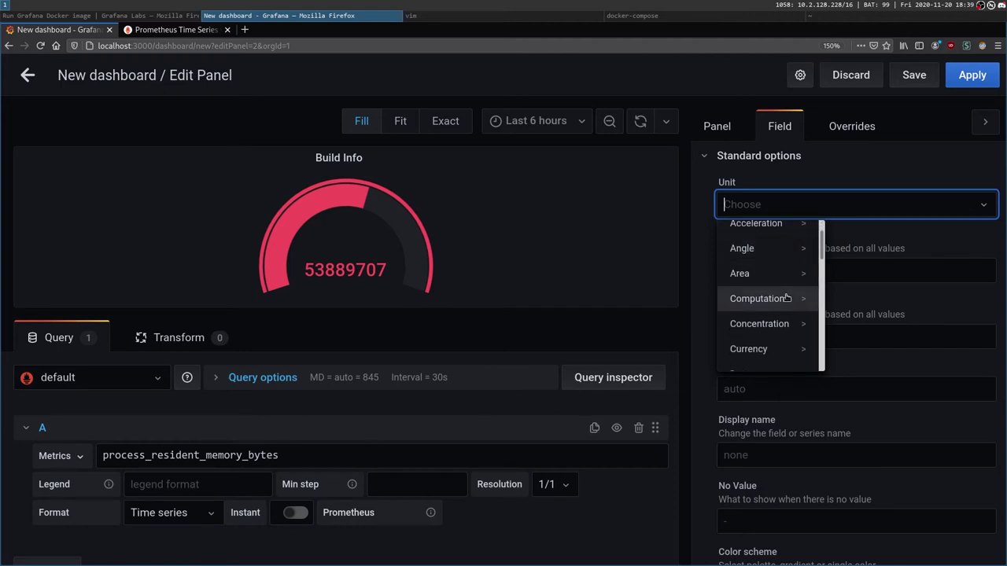
scroll(794, 317, "down", 3)
scroll(790, 260, "up", 1)
left_click(793, 242)
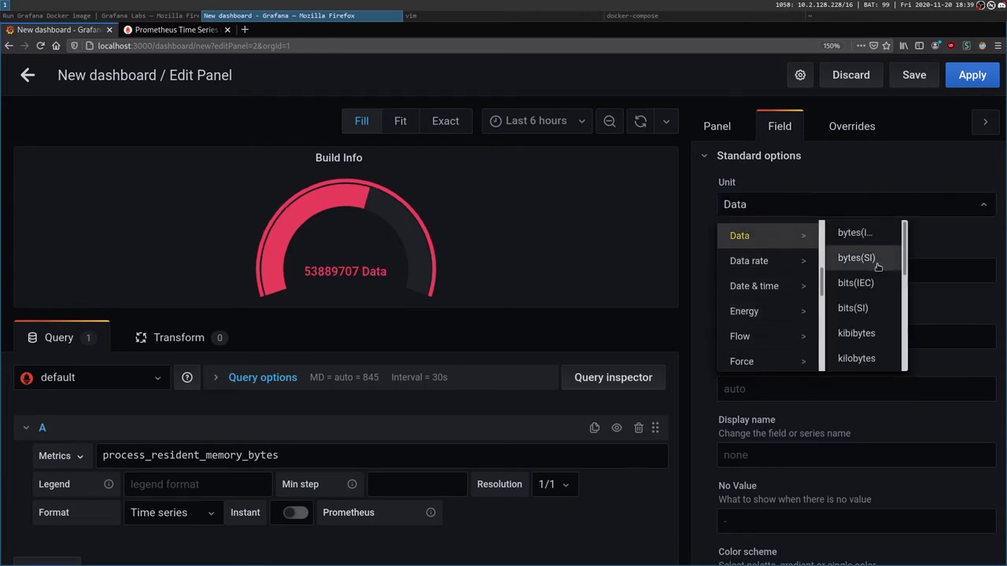
left_click(856, 260)
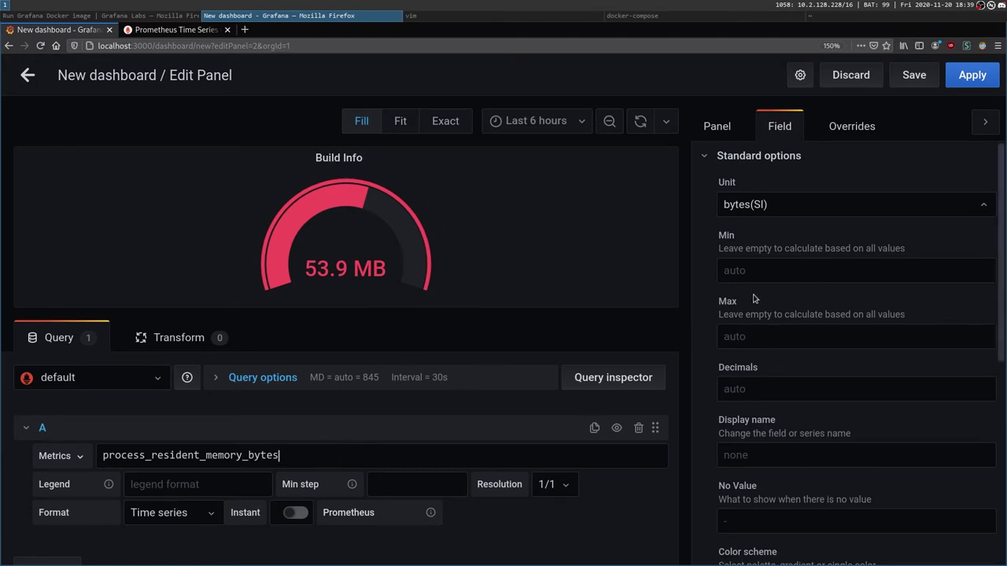
Change the Build Info panel's visualization to Graph.
left_click(718, 129)
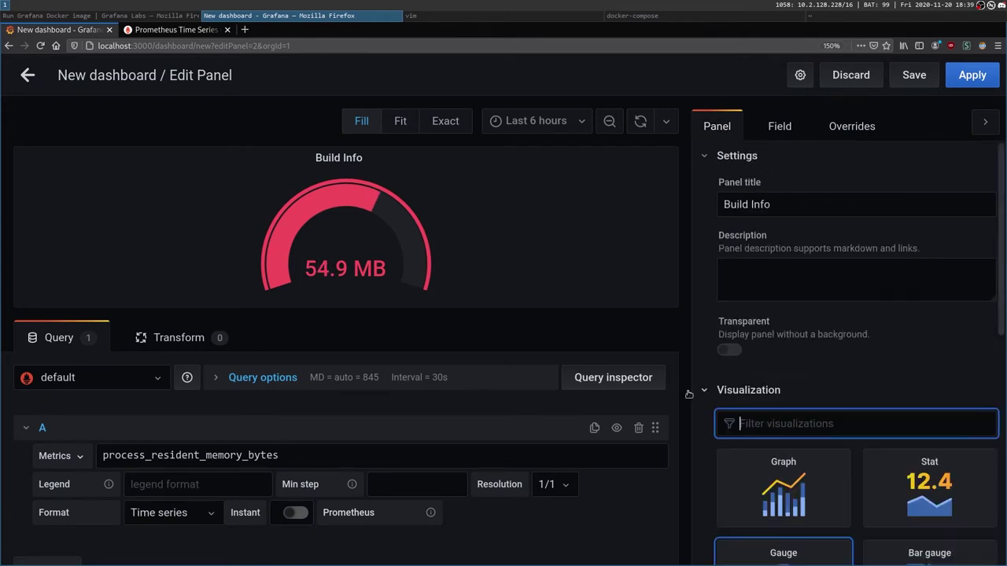
scroll(833, 266, "down", 5)
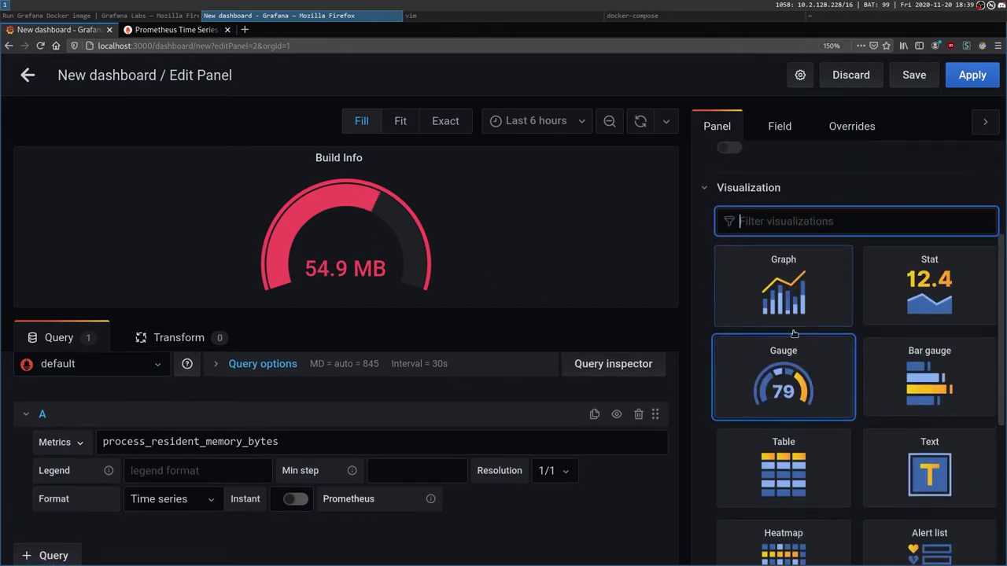
left_click(833, 266)
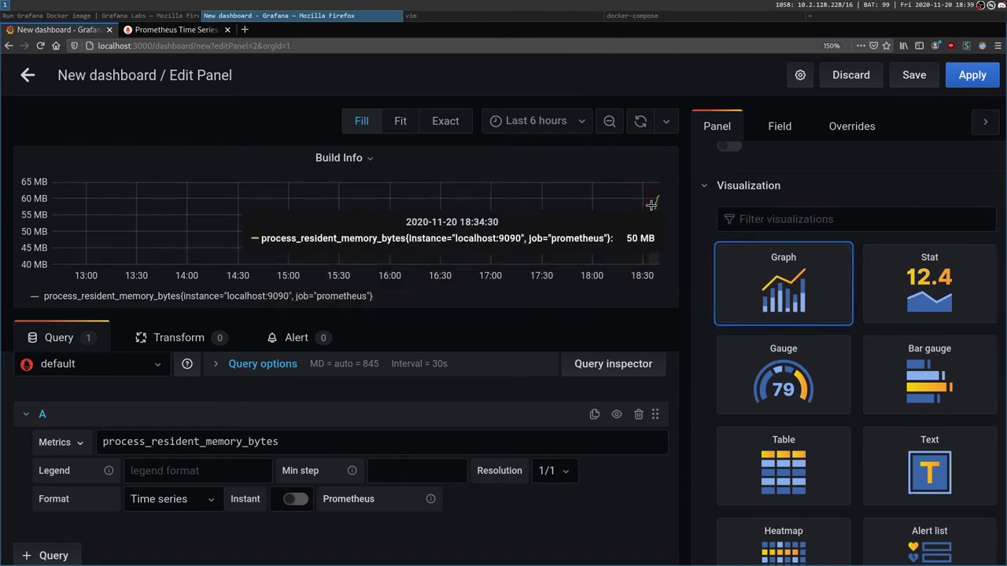
Narrow the graph's time range to the last 1 hour and further to the last 5 minutes.
left_click(578, 125)
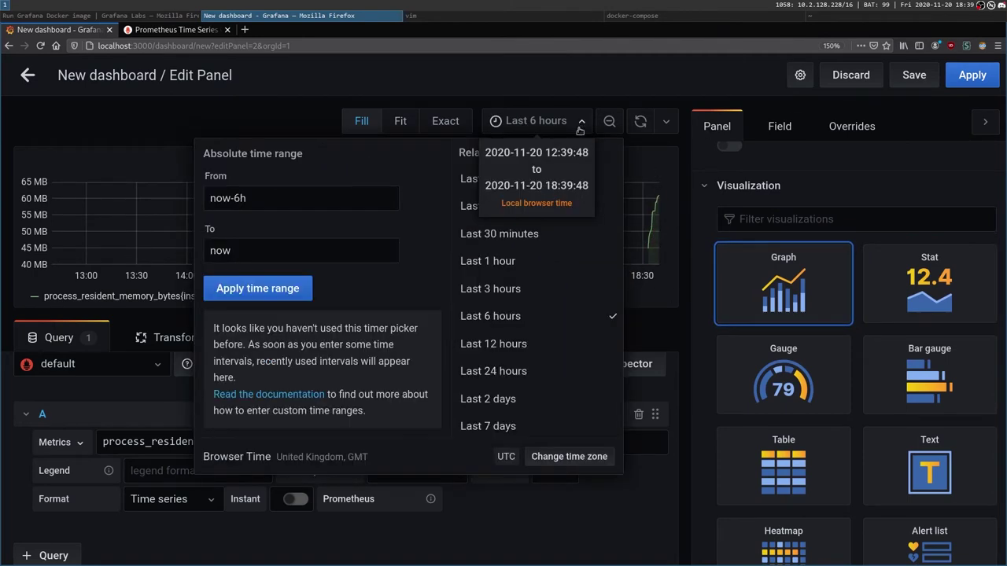
left_click(517, 262)
left_click(574, 124)
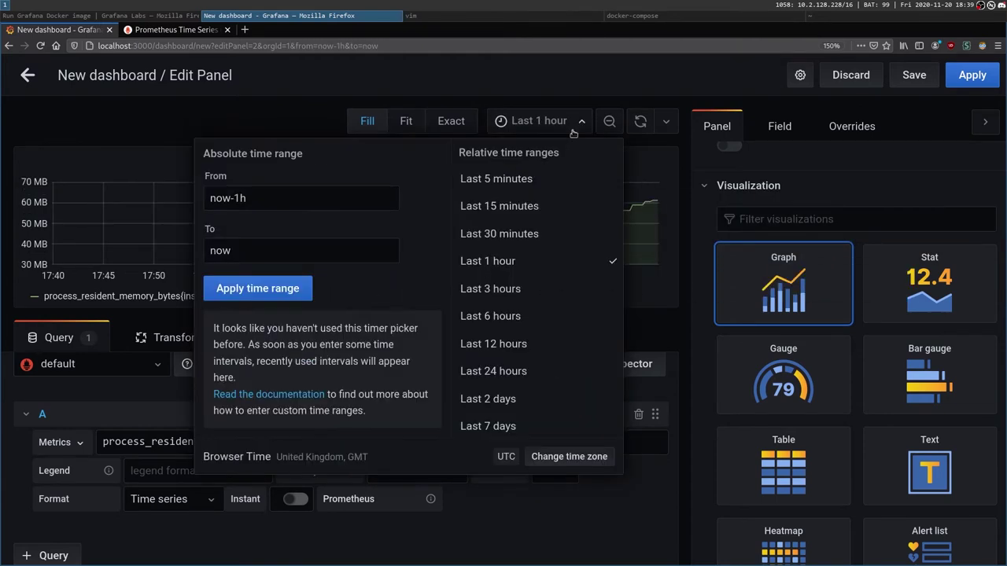
left_click(515, 181)
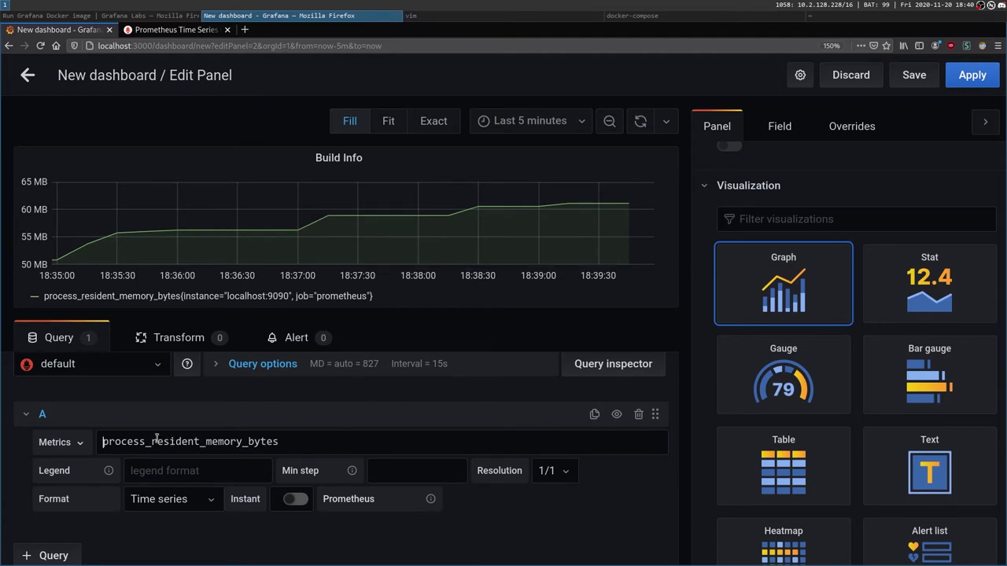
Change the panel's query to rate(process_resident_memory_bytes[2m]) and run it.
type("rate")
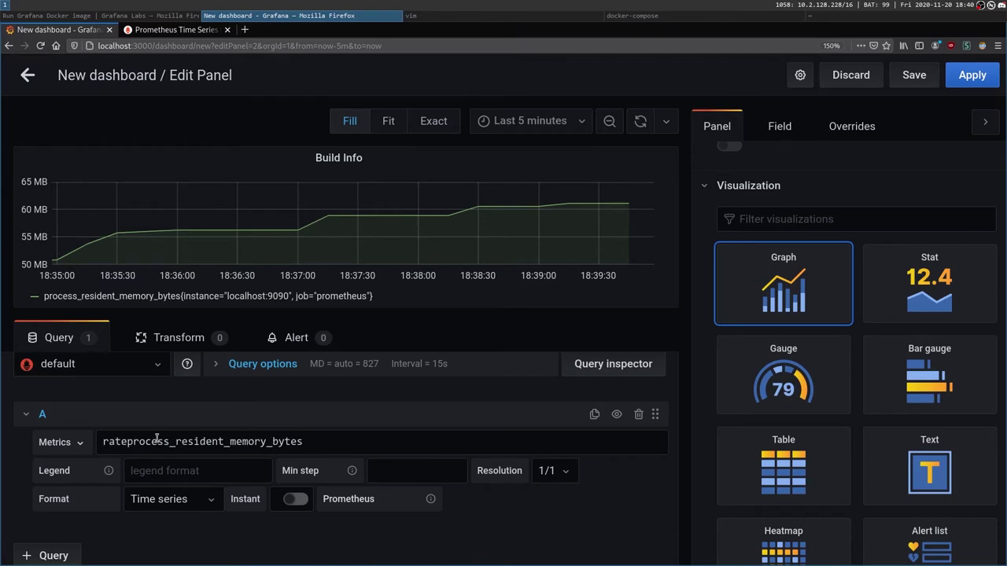
type("(")
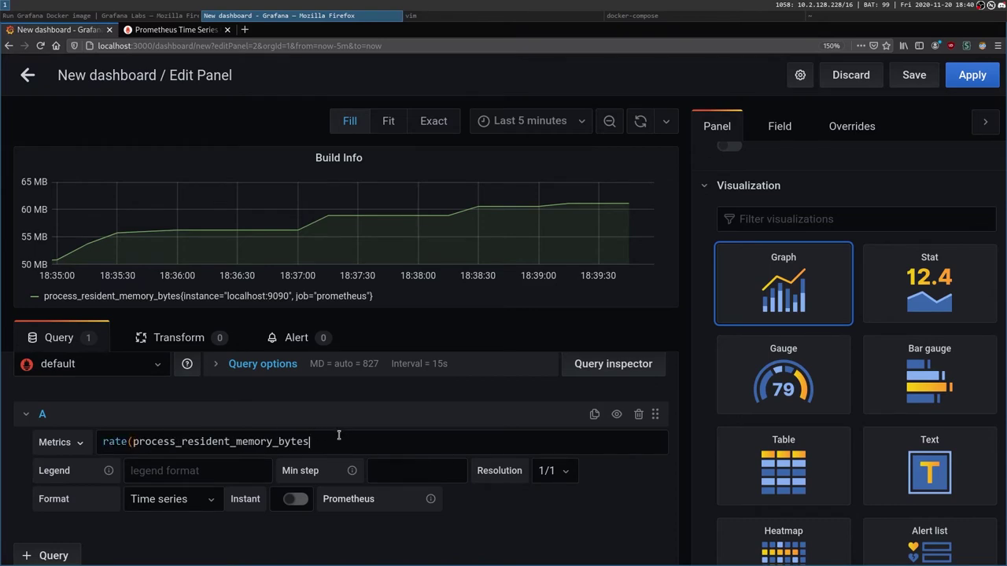
key("shift+Return")
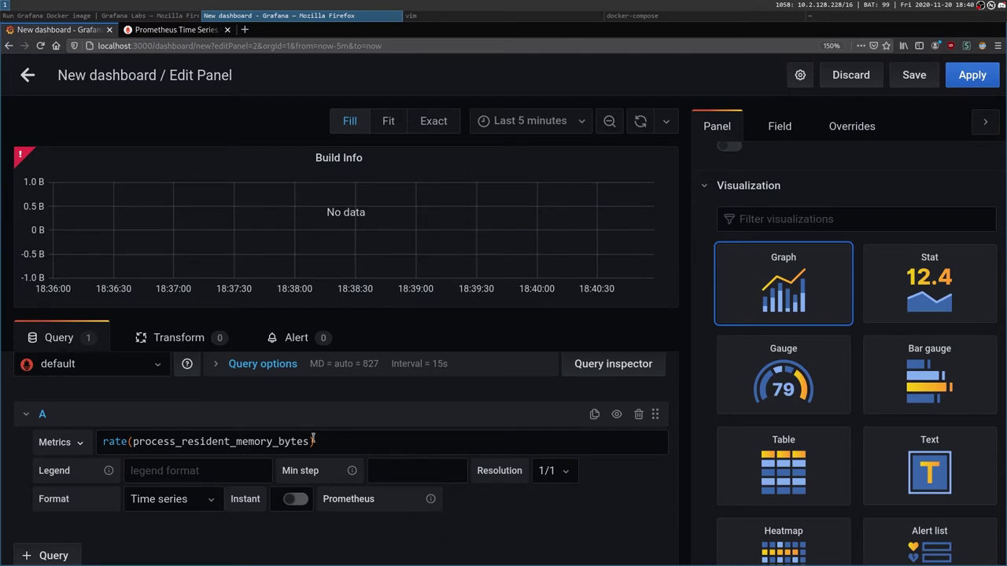
left_click(135, 441)
key("BackSpace")
key("BackSpace")
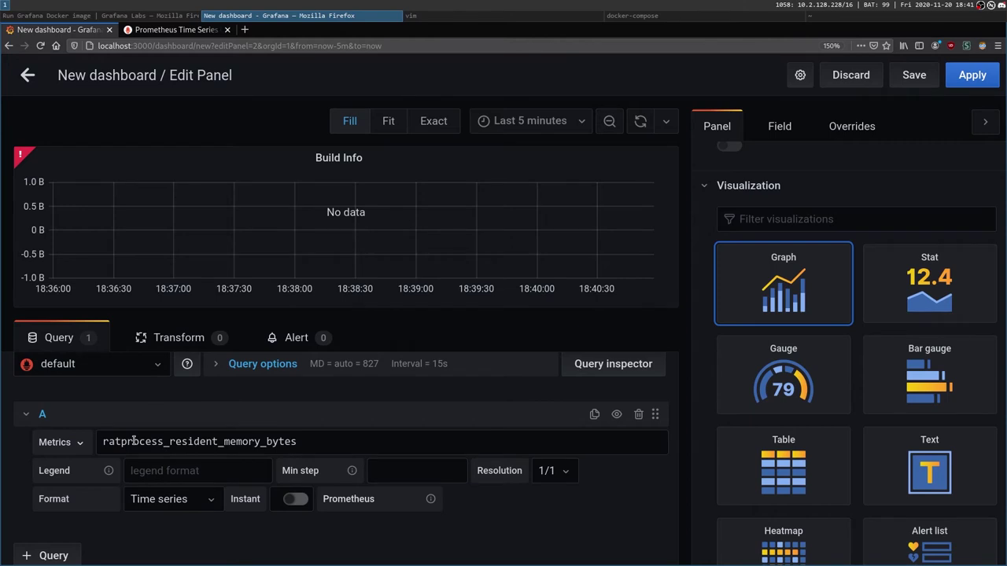
type("e(")
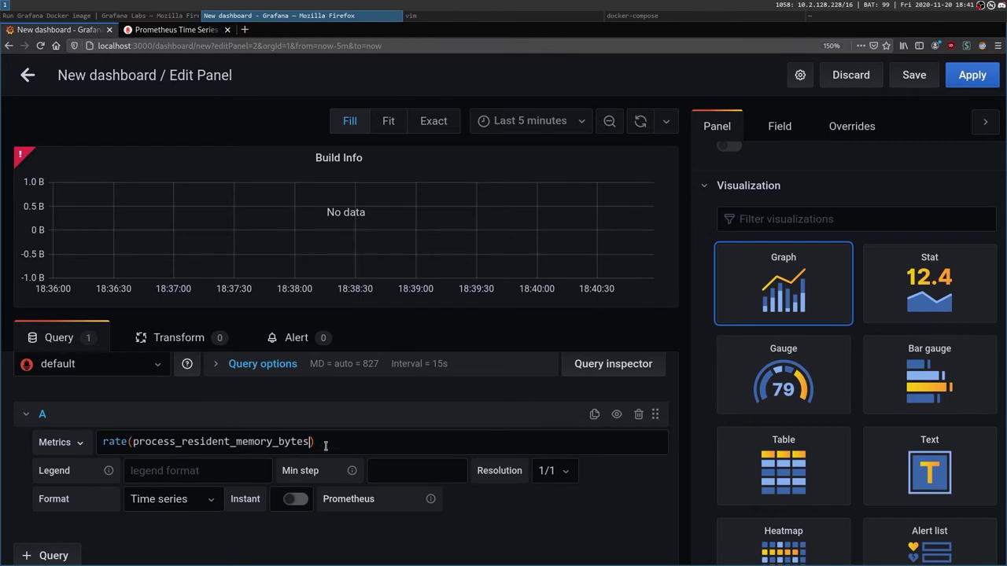
type("[2m")
key("shift+Return")
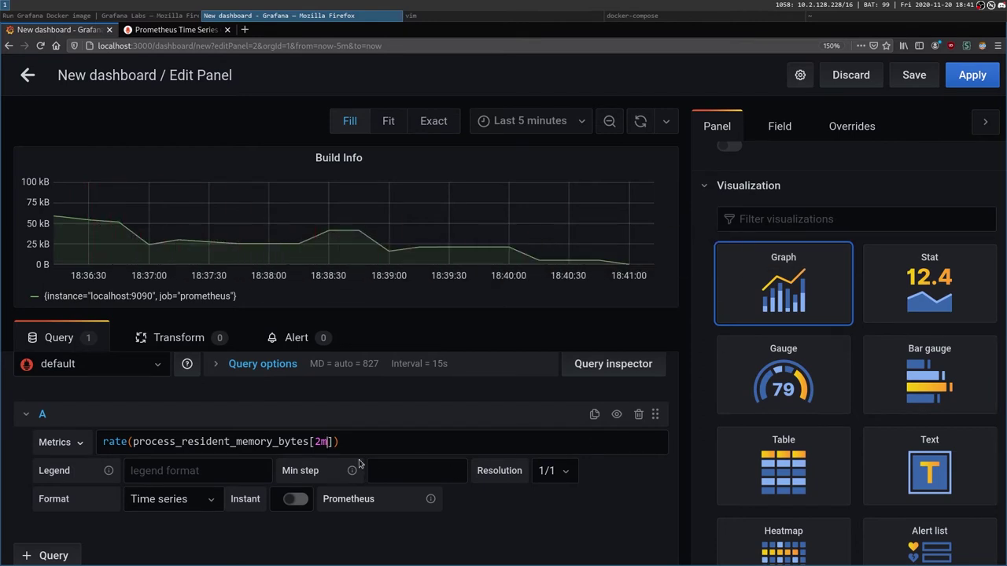
Clear the Build Info panel's query and discard the panel's unsaved edits.
left_click_drag(346, 441, 103, 441)
key("BackSpace")
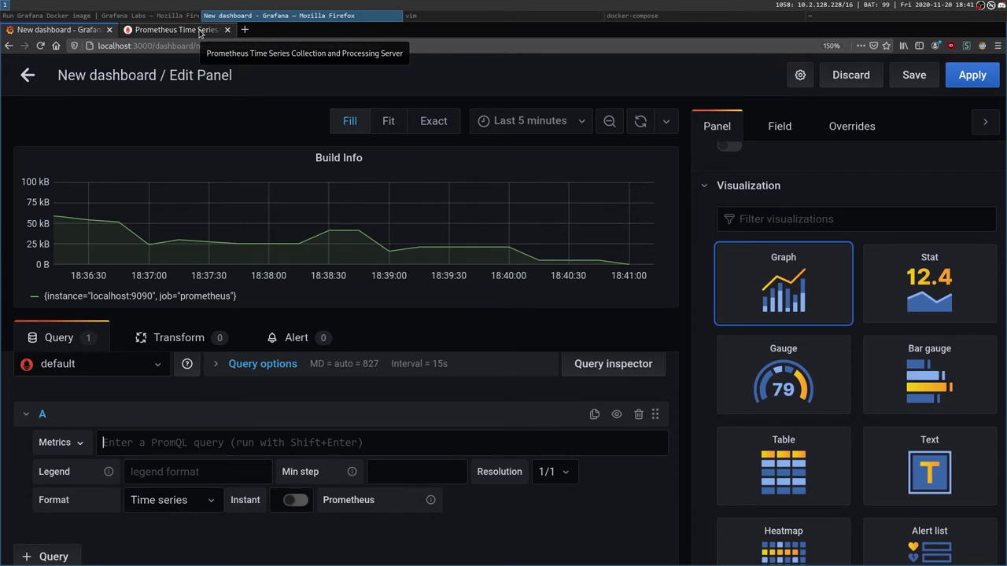
left_click(855, 77)
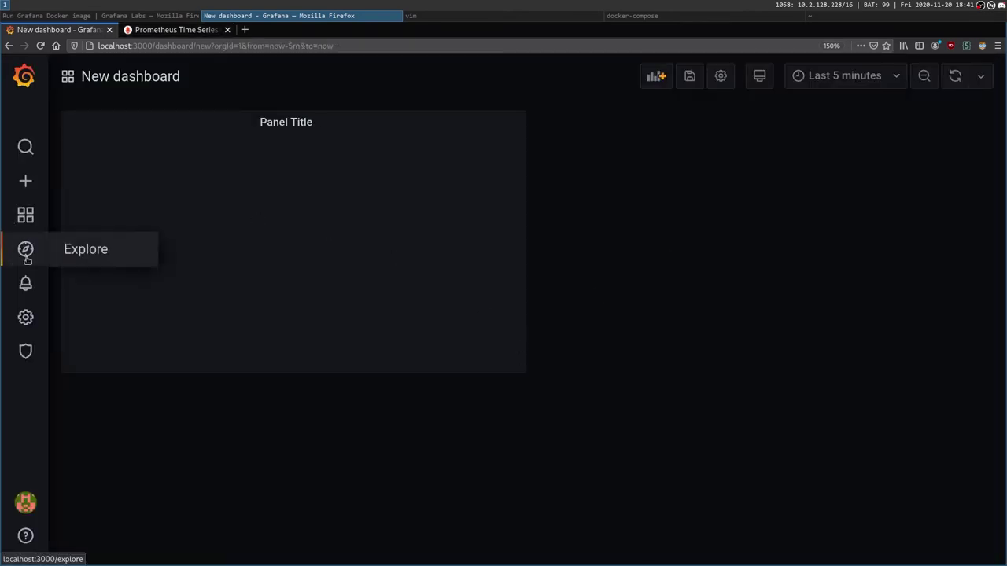
left_click(105, 251)
left_click(527, 211)
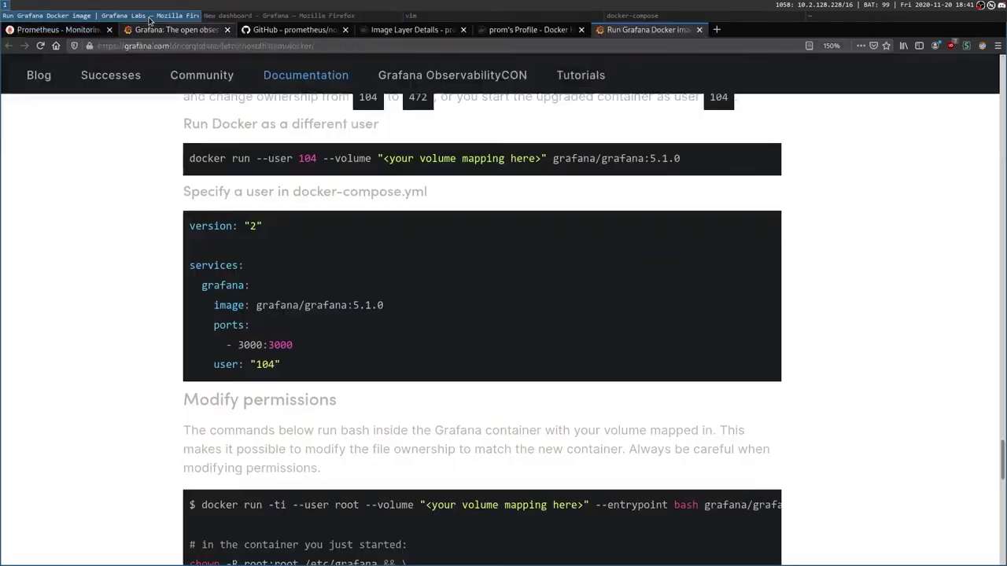
Switch to the Firefox window with the documentation pages and search Docker Hub for node_exporter.
left_click(154, 16)
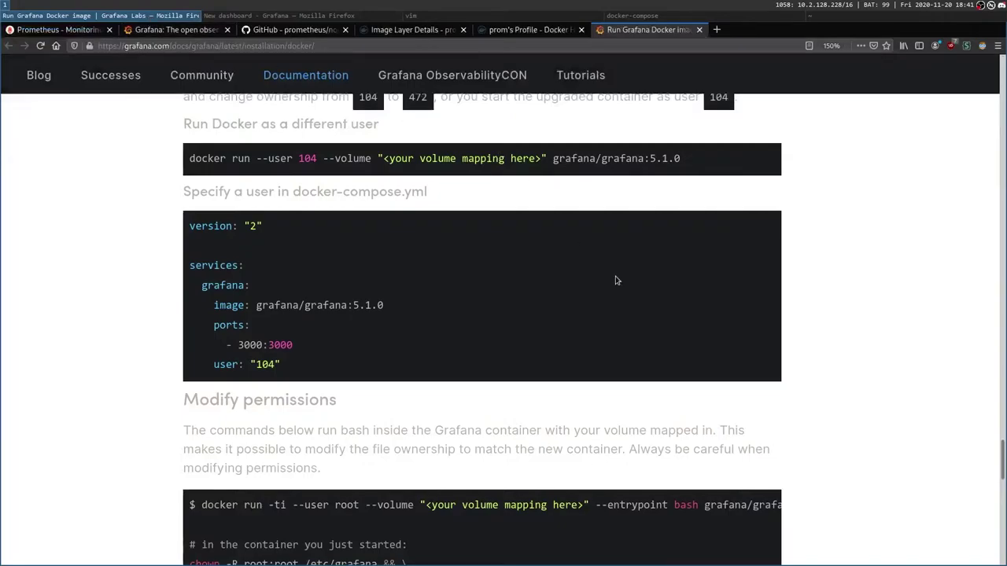
scroll(621, 283, "up", 15)
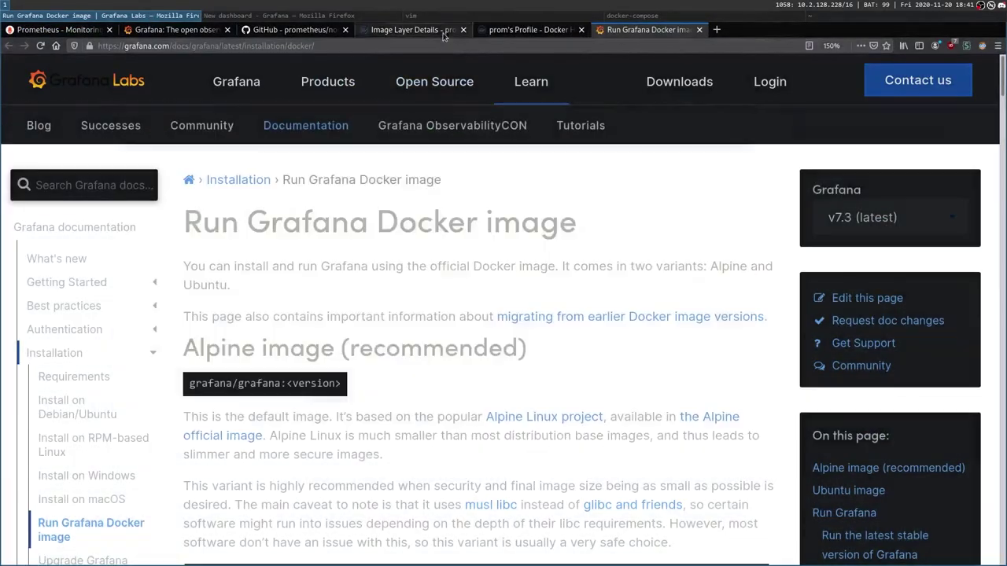
left_click(443, 34)
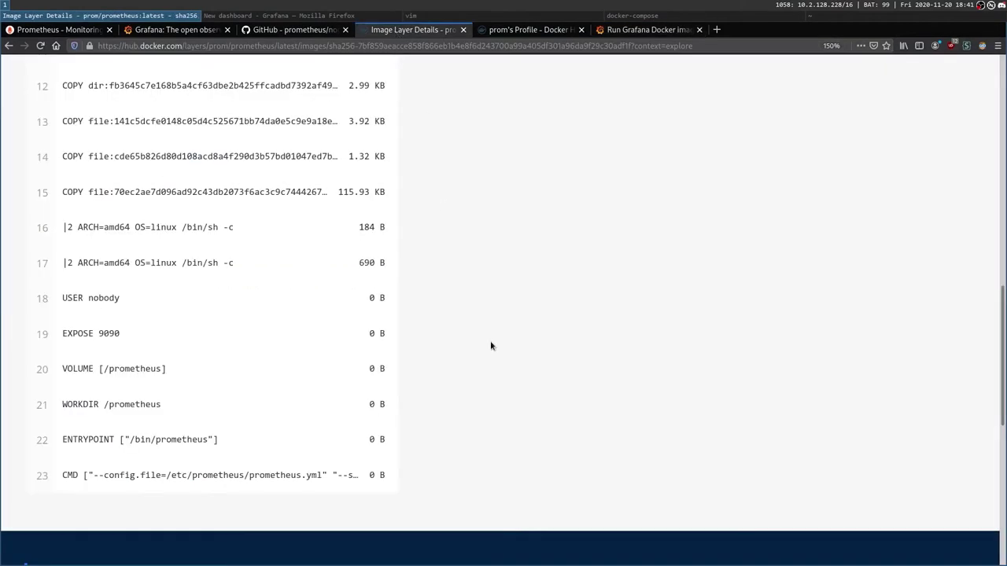
scroll(490, 346, "up", 10)
left_click(249, 108)
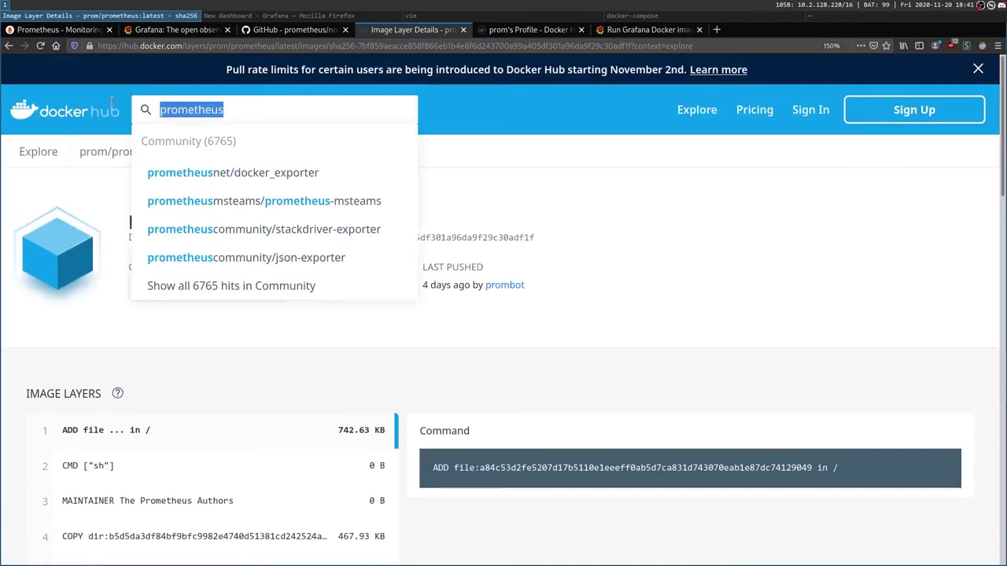
key("Home")
type("node_exporter")
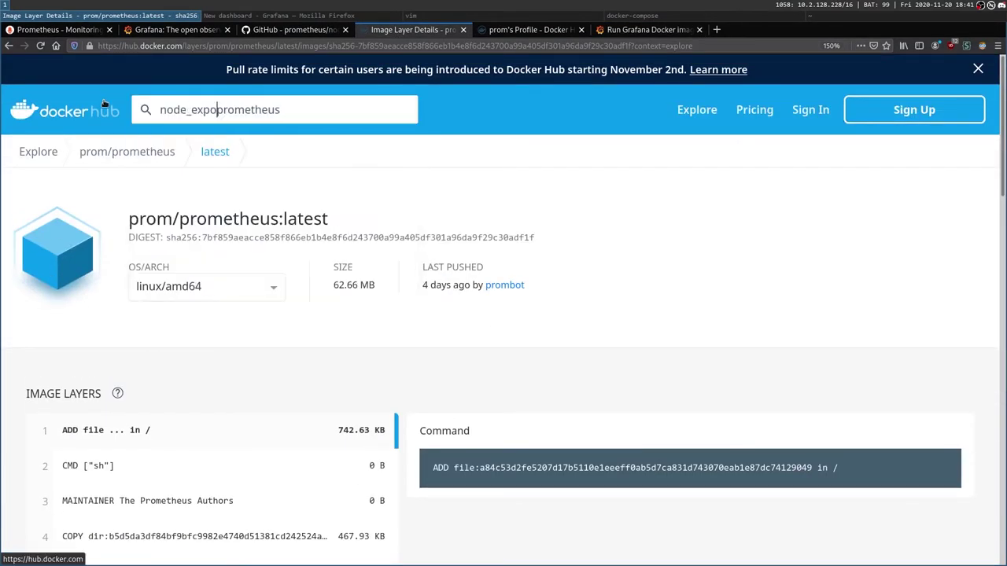
key("Delete")
key("Delete")
key("Delete")
key("Delete")
key("Delete")
key("Delete")
key("Delete")
key("Delete")
key("Delete")
key("Delete")
key("Return")
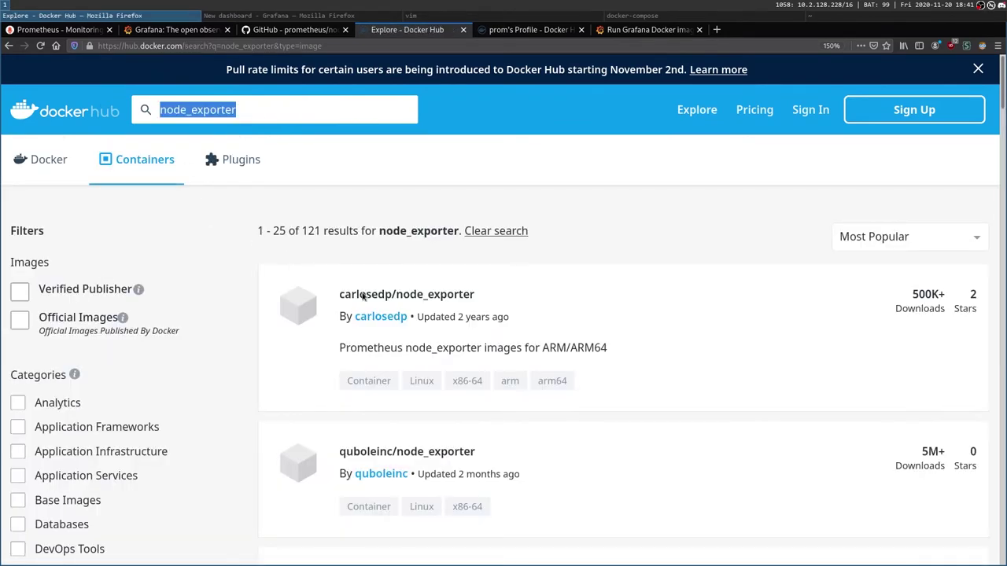
Look through the node_exporter image results for an official Prometheus image, keeping them sorted by Most Popular.
scroll(429, 326, "down", 5)
scroll(428, 326, "down", 8)
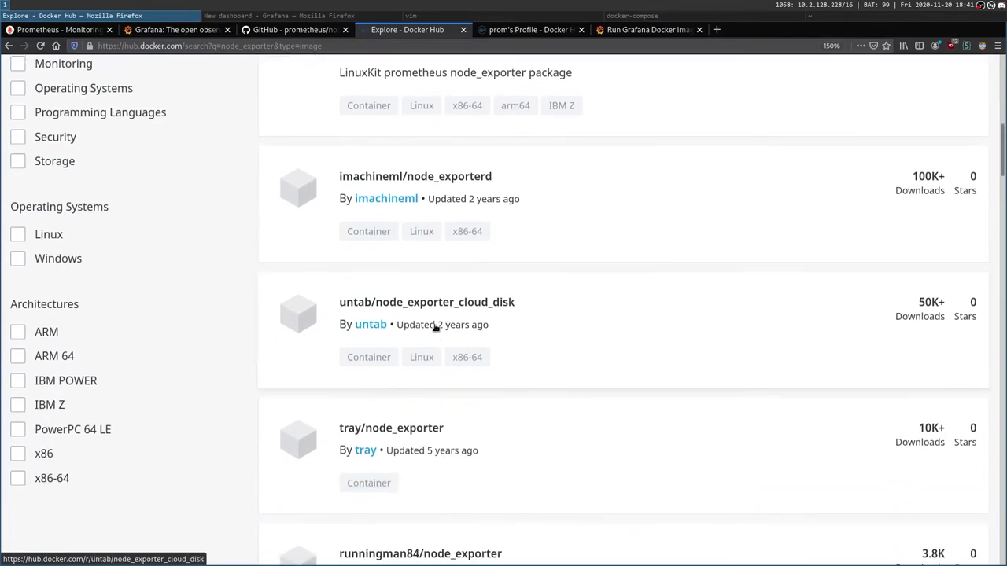
scroll(435, 328, "down", 6)
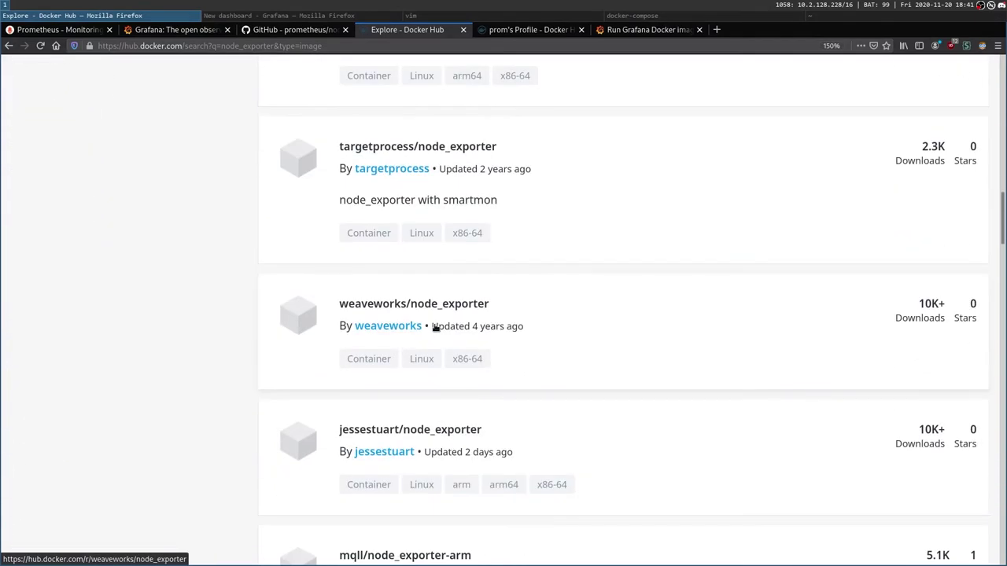
scroll(434, 327, "down", 6)
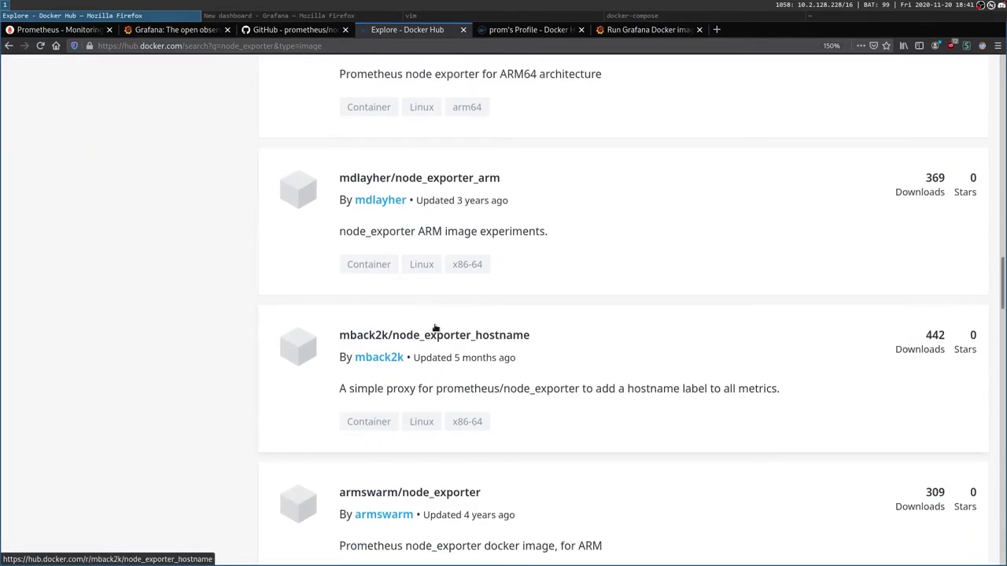
scroll(435, 327, "down", 6)
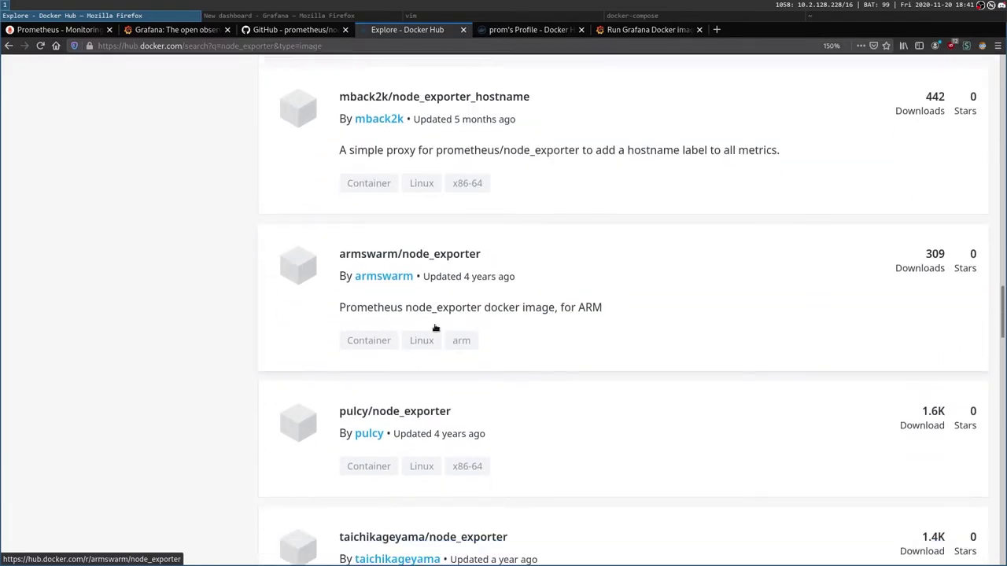
scroll(435, 327, "down", 3)
scroll(710, 438, "up", 20)
left_click(978, 247)
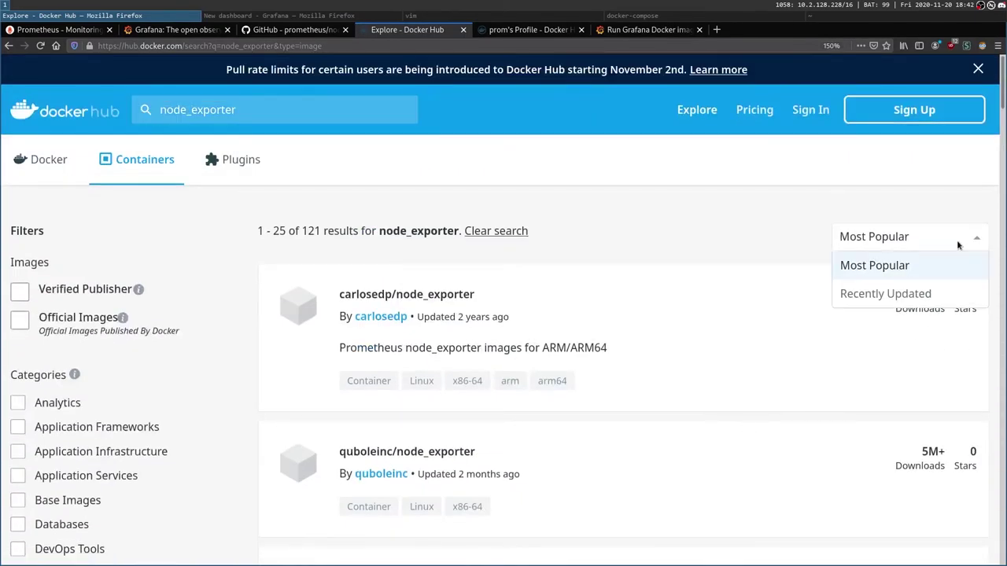
left_click(884, 261)
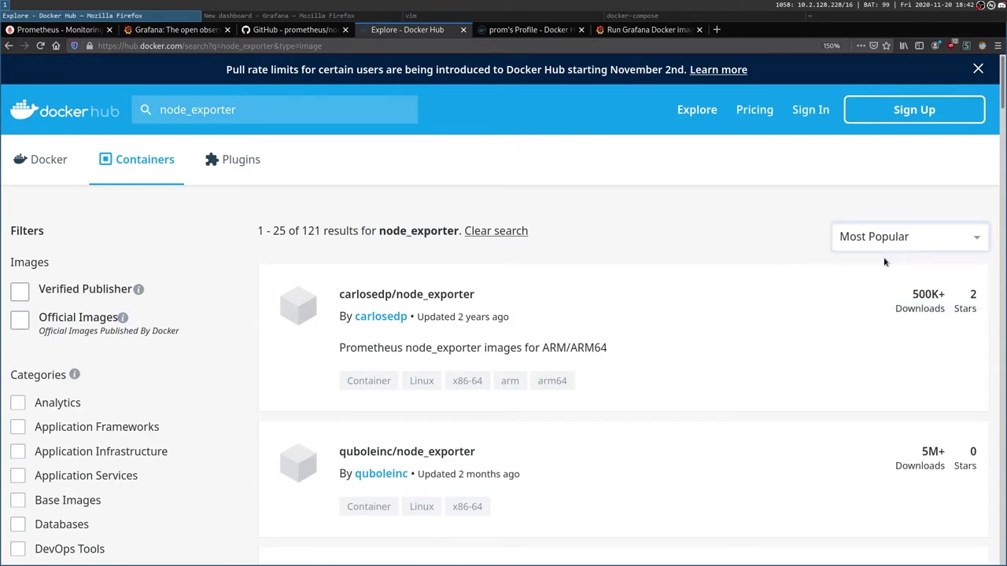
Search Docker Hub for node-exporter instead and open the prom/node-exporter image page.
left_click(190, 102)
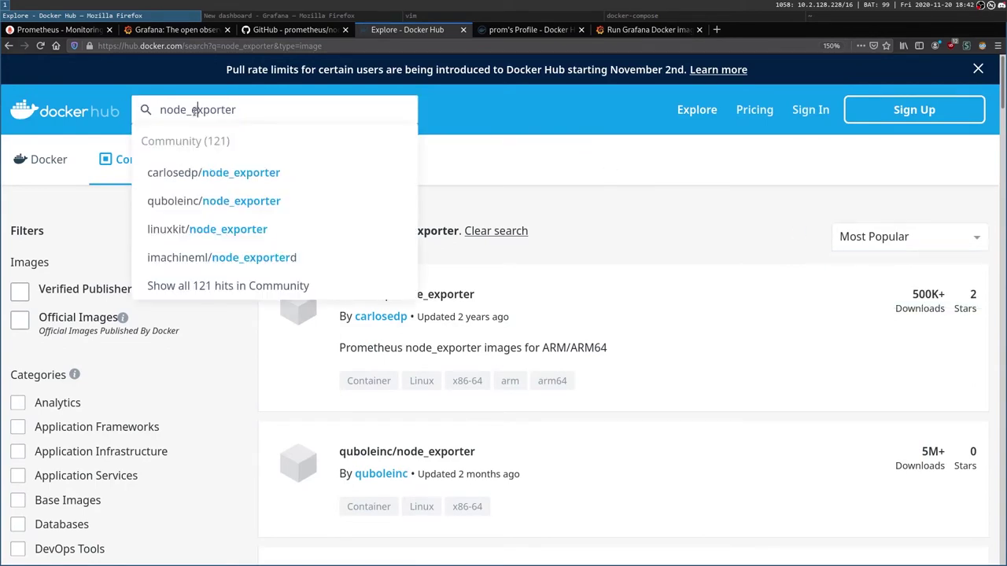
key("BackSpace")
type("-")
key("Return")
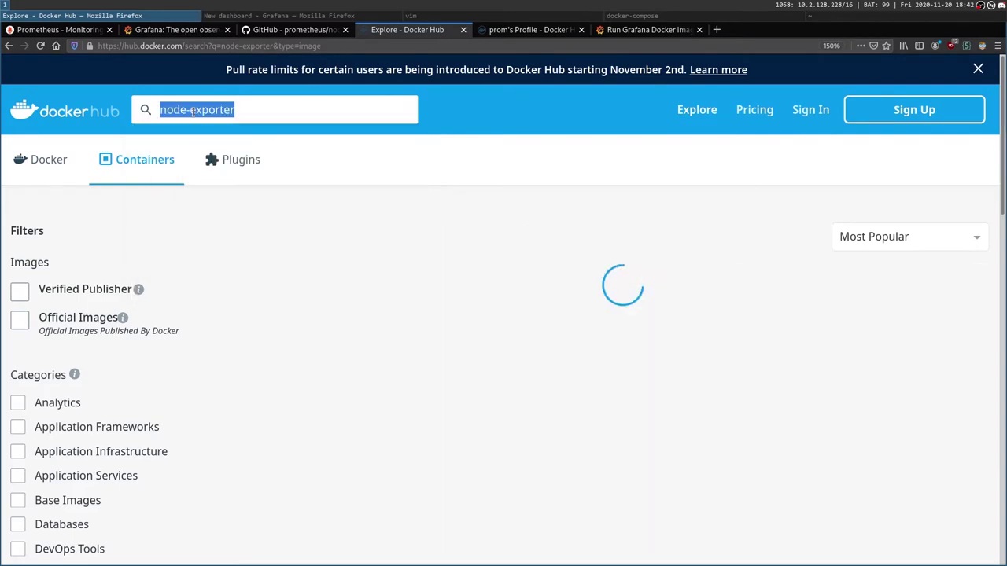
scroll(467, 342, "down", 3)
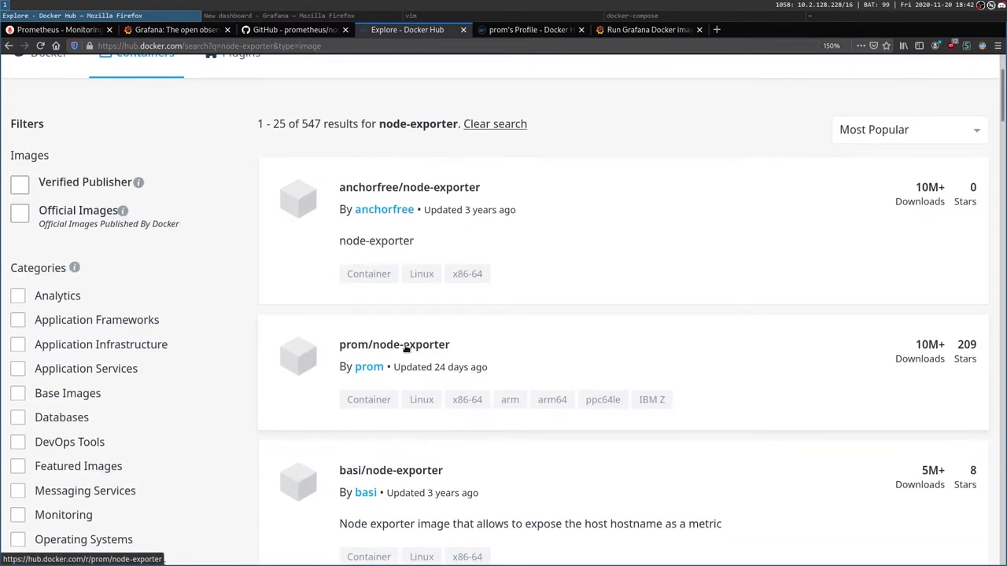
left_click(406, 348)
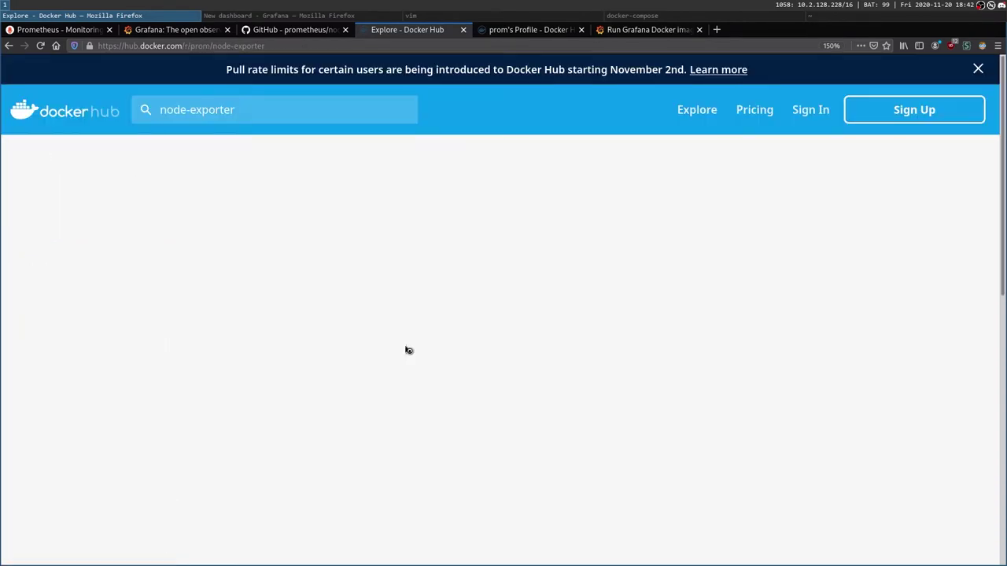
Read through the prom/node-exporter overview and examine its Dockerfile for the exposed port.
scroll(549, 314, "down", 5)
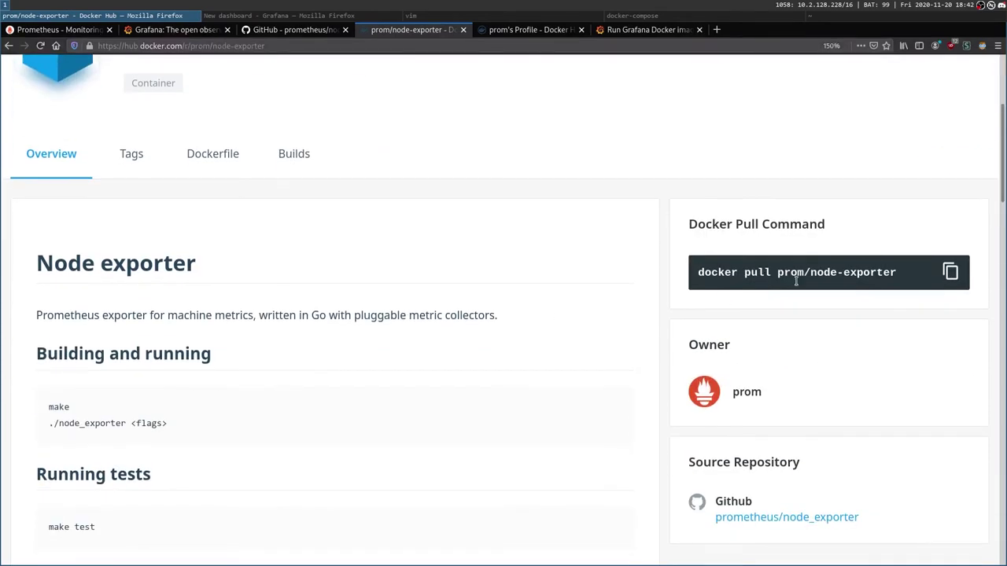
scroll(764, 334, "down", 15)
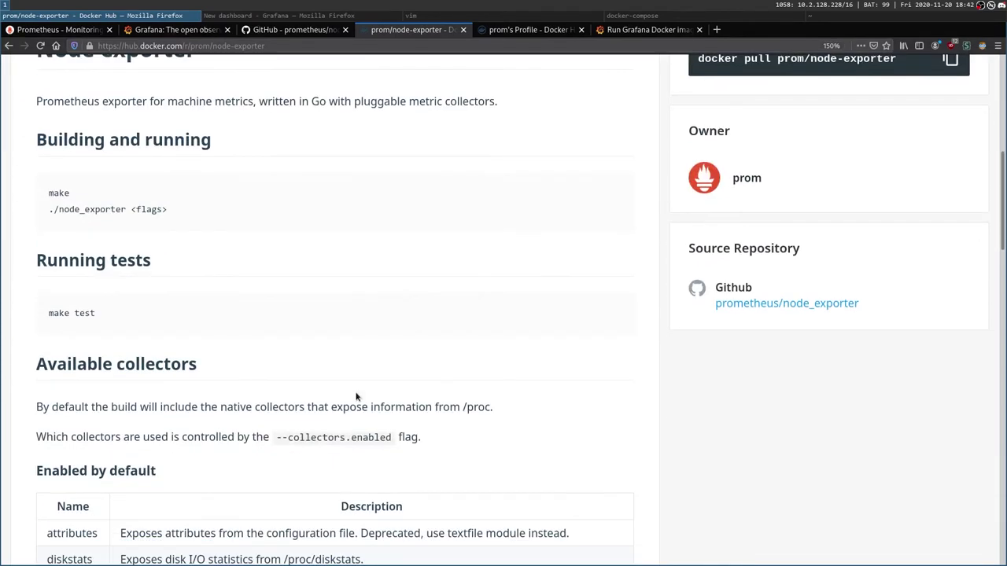
scroll(158, 307, "down", 11)
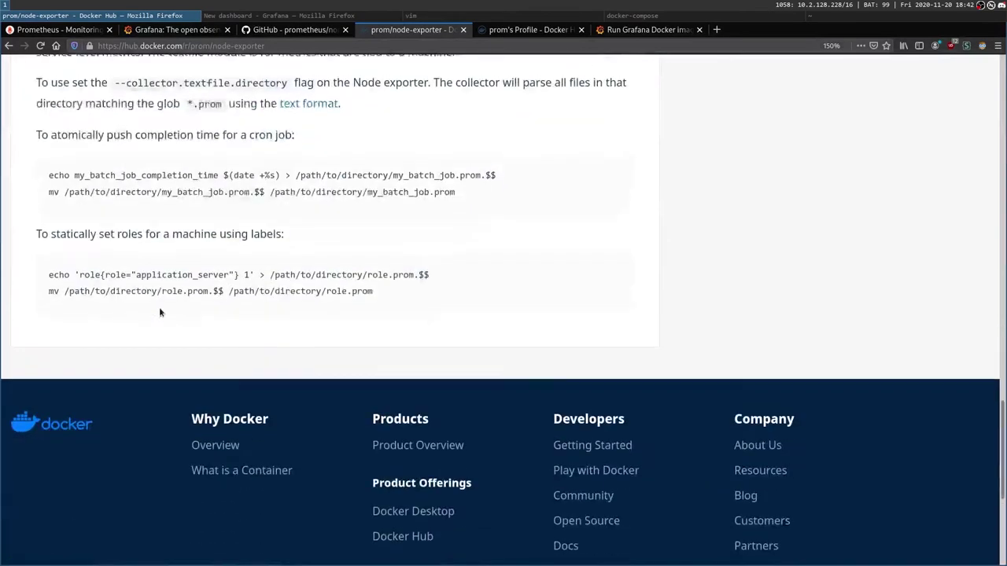
scroll(167, 280, "up", 4)
scroll(167, 280, "up", 20)
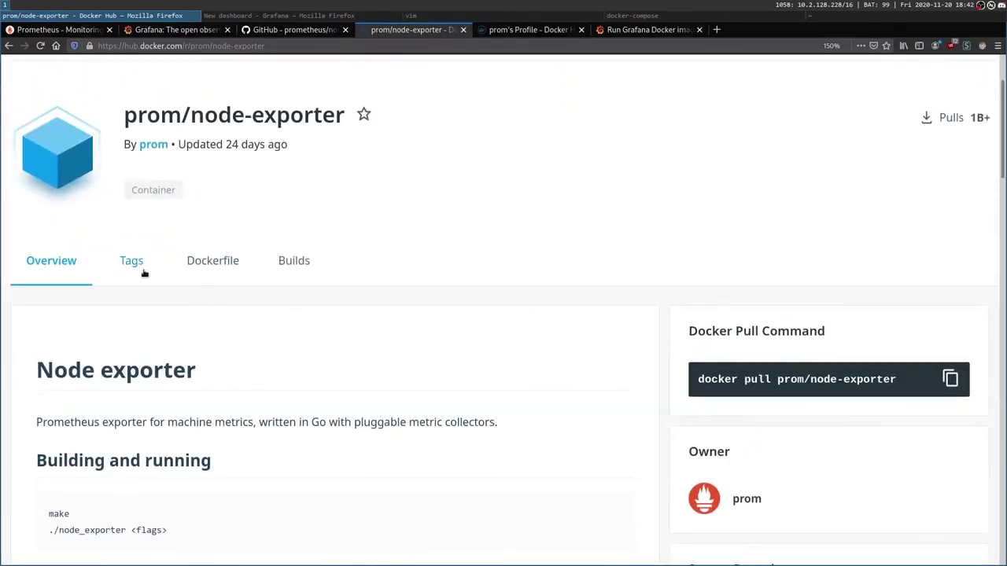
left_click(206, 266)
scroll(257, 341, "down", 4)
scroll(162, 307, "down", 3)
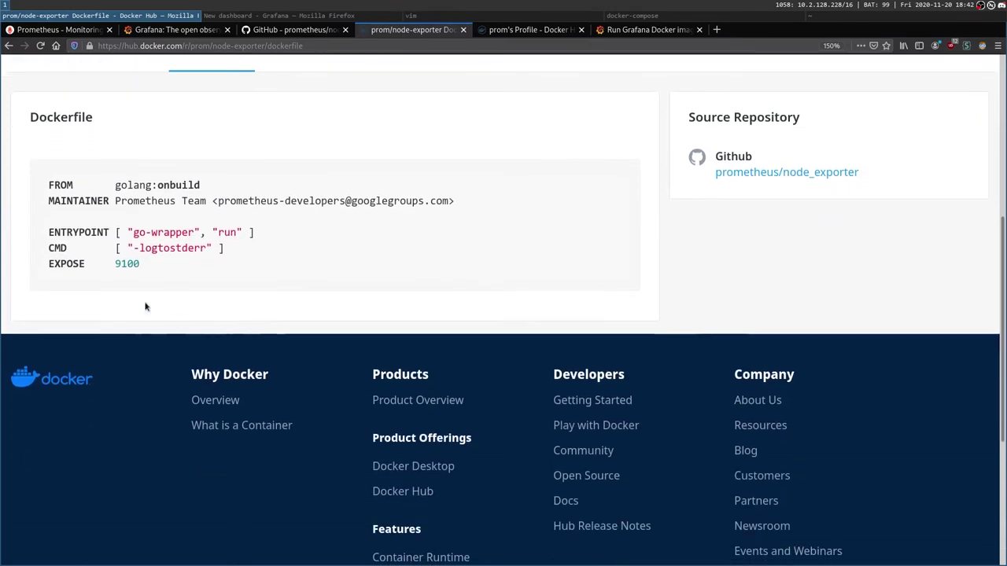
scroll(252, 291, "up", 3)
scroll(252, 290, "up", 2)
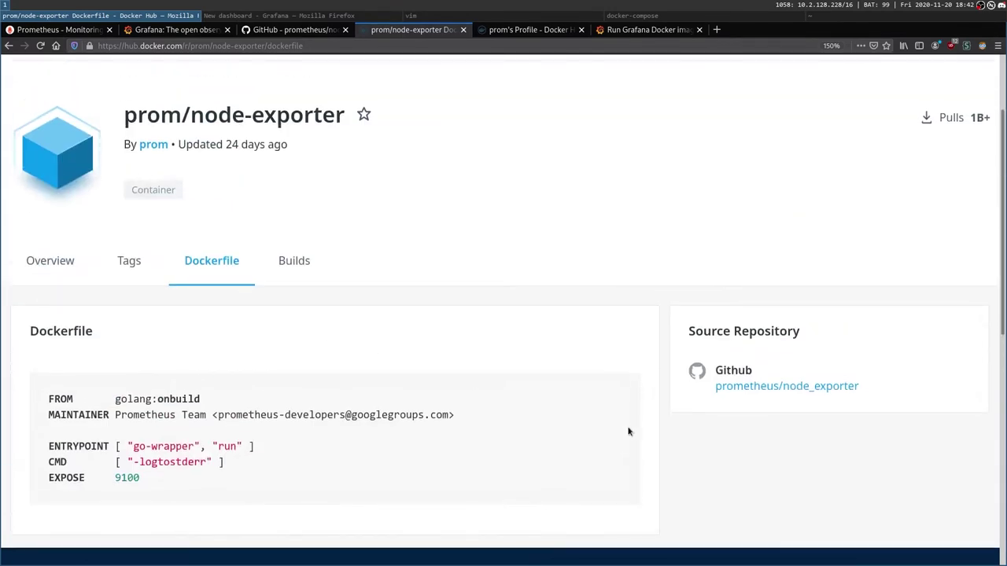
Switch to docker-compose.yml in vim and add a node-exporter service entry below the prometheus service.
key("super+Right")
key("super+Right")
key("j")
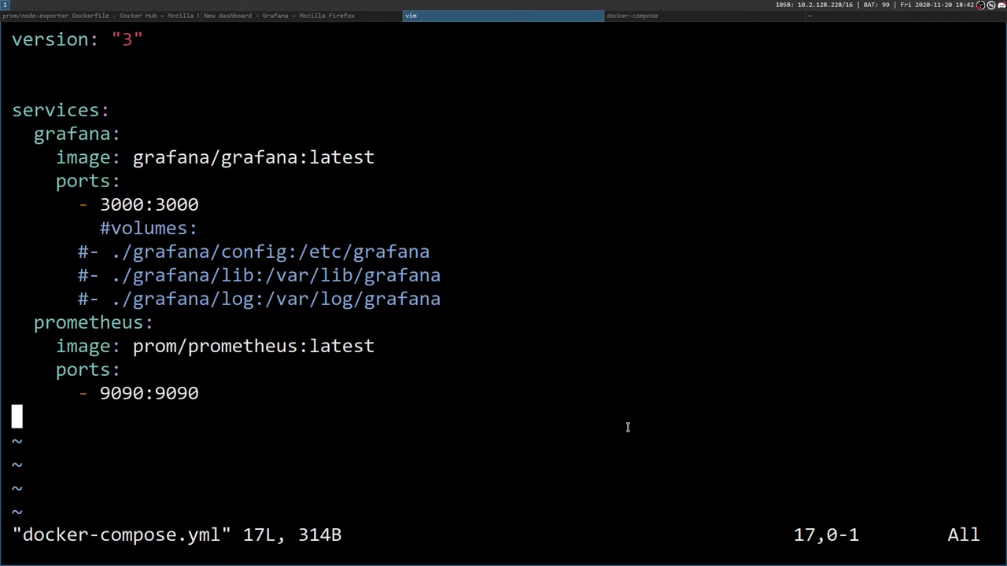
type("i")
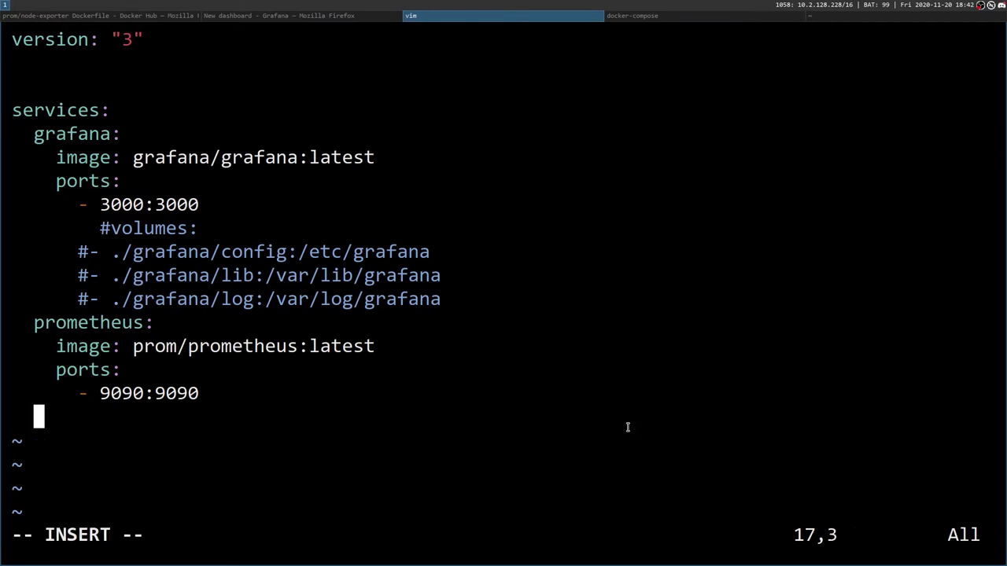
type("  node")
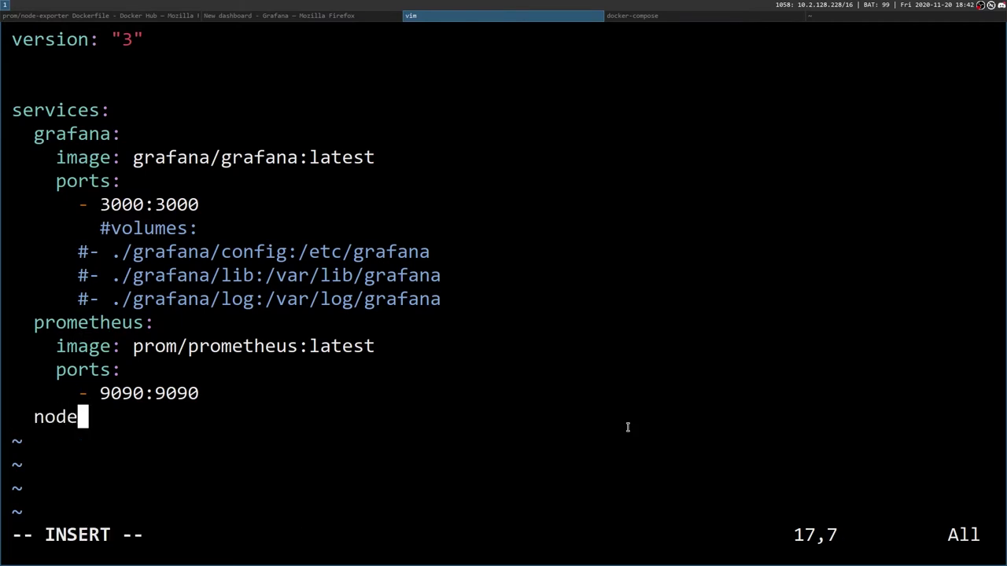
type("-exporter:")
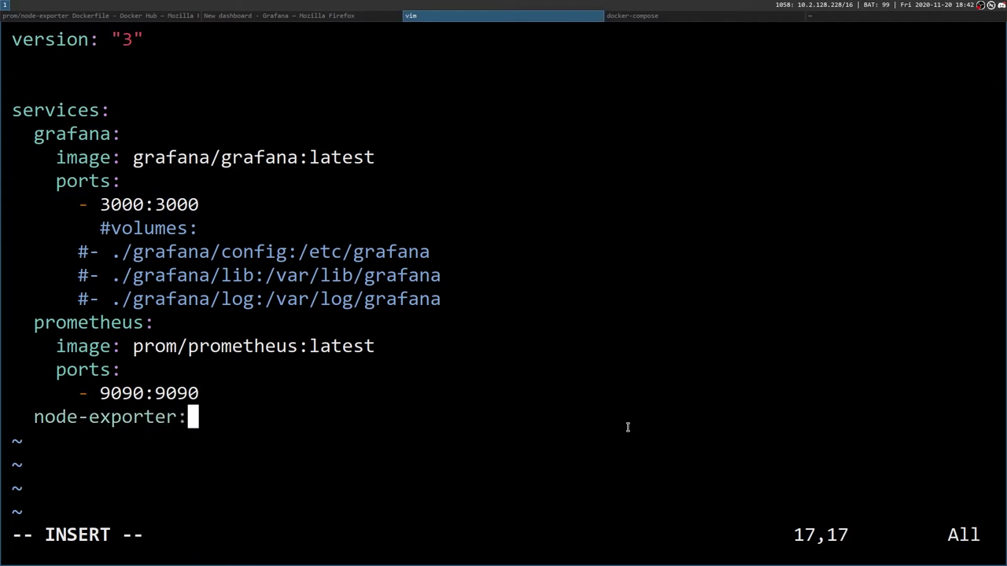
Set the node-exporter service's image to prom/node-exporter:latest, checking the name against its Docker Hub page.
key("Return")
type("ima")
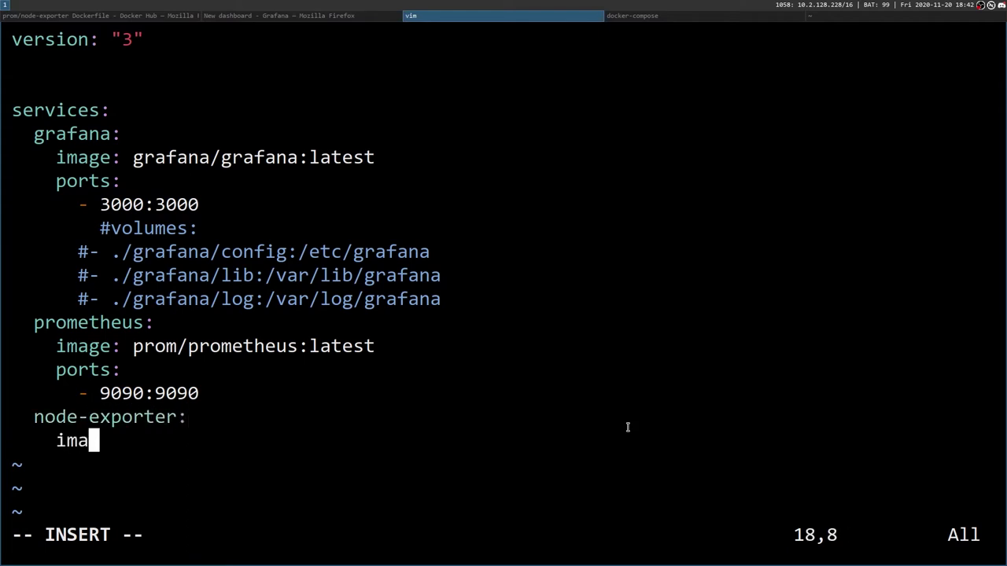
type("ge: prome")
key("BackSpace")
type("/")
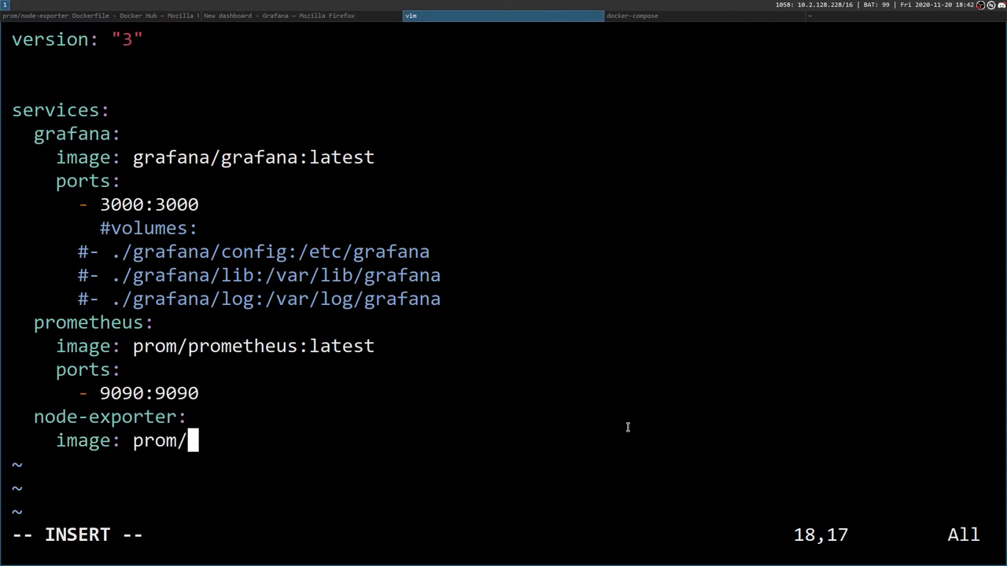
type("node")
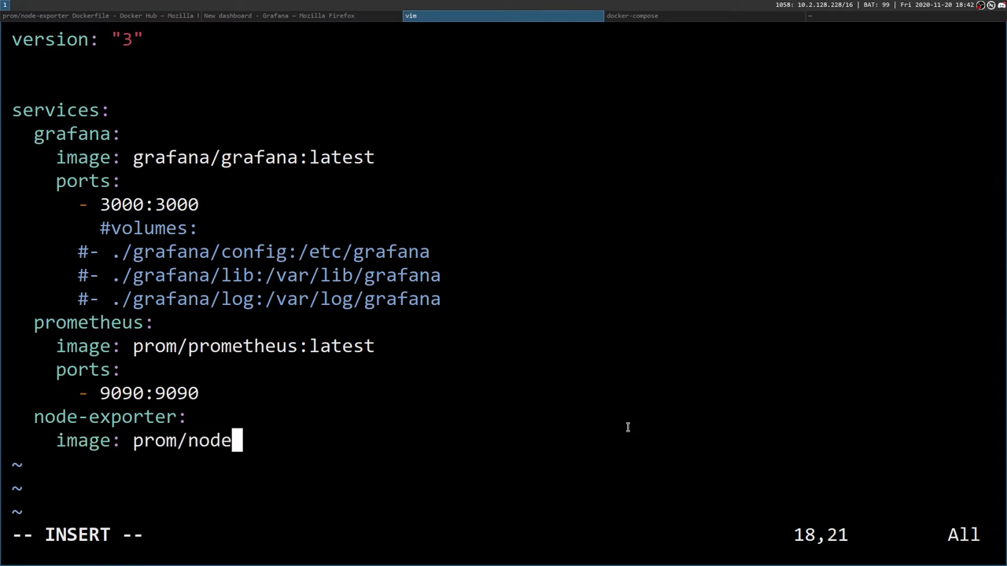
key("super+Left")
key("super+Left")
key("super+Right")
key("super+Right")
type("-exporter")
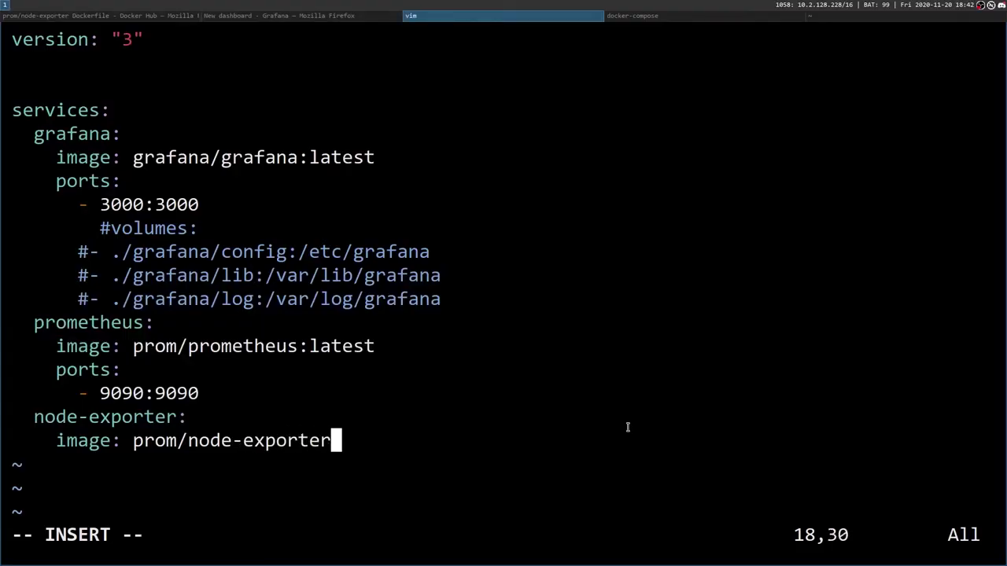
type(":latest")
Add a ports section mapping 9100:9100 to the node-exporter service and save docker-compose.yml.
key("Return")
key("BackSpace")
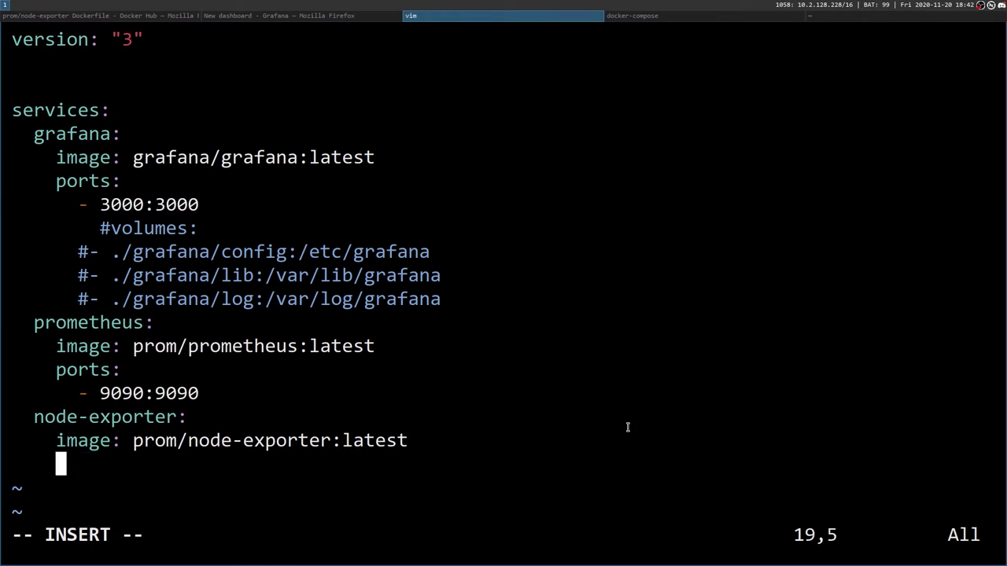
type("ports:")
key("Return")
type("- 9")
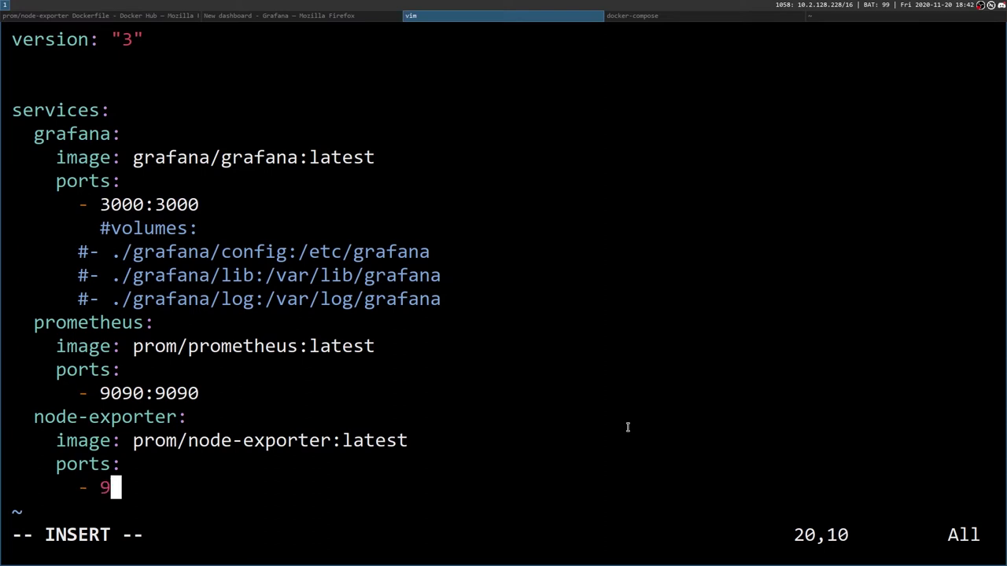
type("100:9100:91")
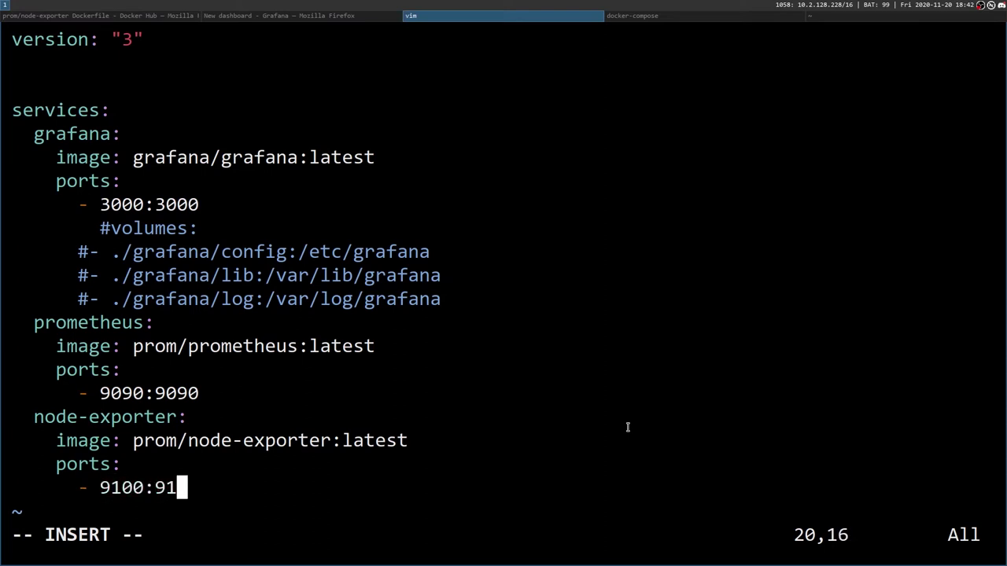
key("Return")
key("BackSpace")
key("BackSpace")
key("BackSpace")
key("BackSpace")
key("Escape")
type(":w")
key("Return")
Stop the running docker-compose stack in its terminal and start it again with the updated services.
key("super+Right")
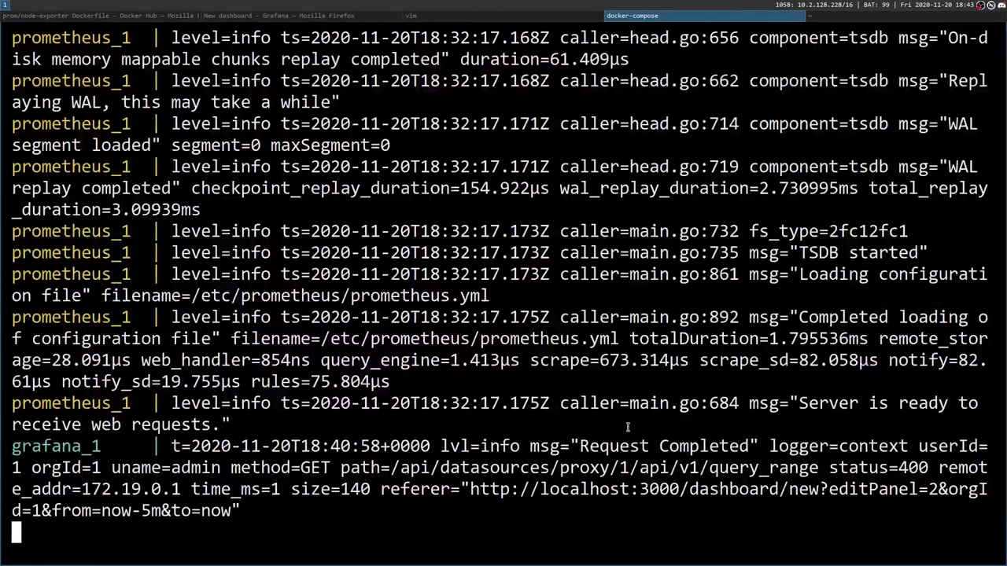
key("ctrl+c")
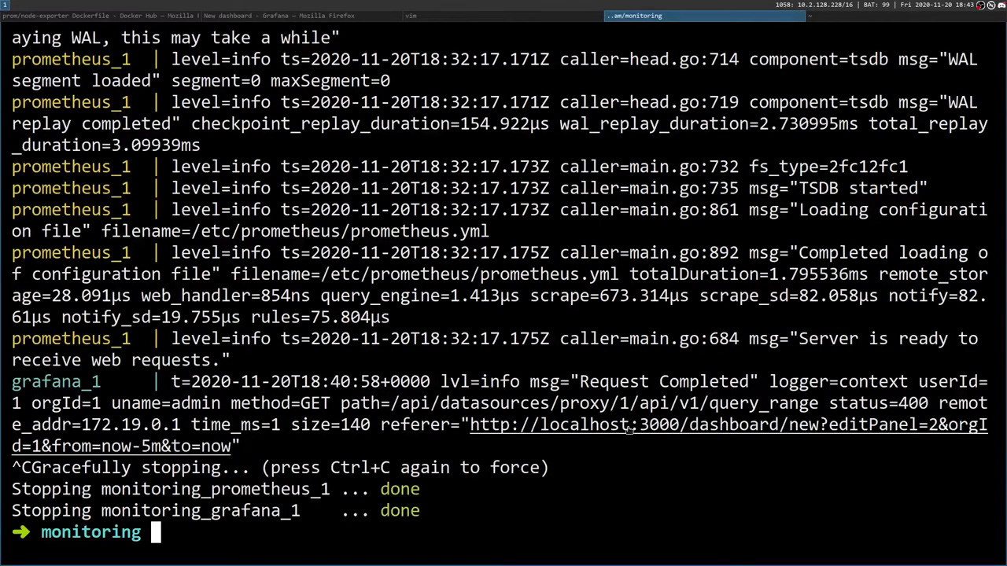
key("Up")
key("Return")
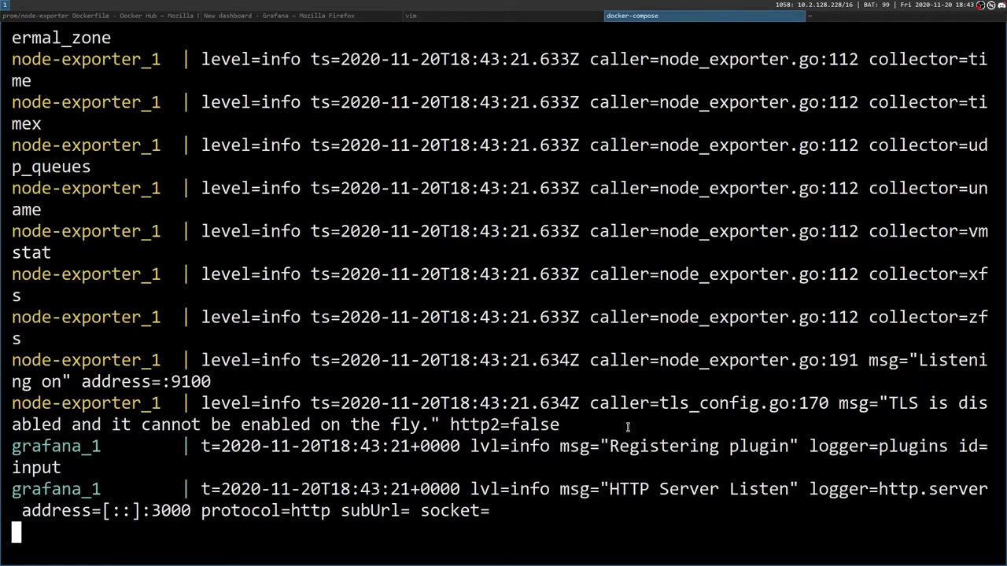
Switch to the Firefox window with Grafana and Prometheus and open the Prometheus targets status page.
key("super+Left")
key("super+Left")
key("super+Left")
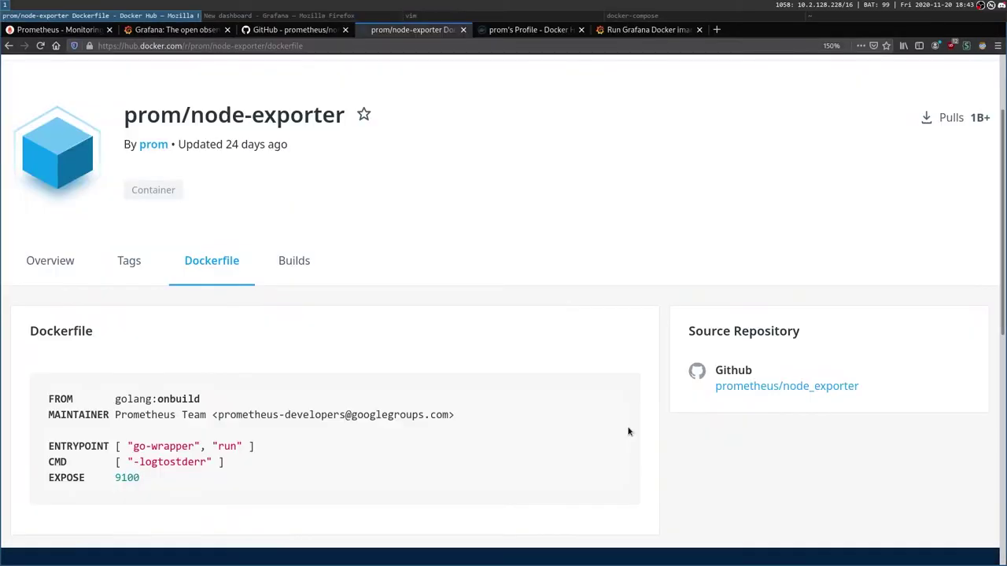
left_click(251, 15)
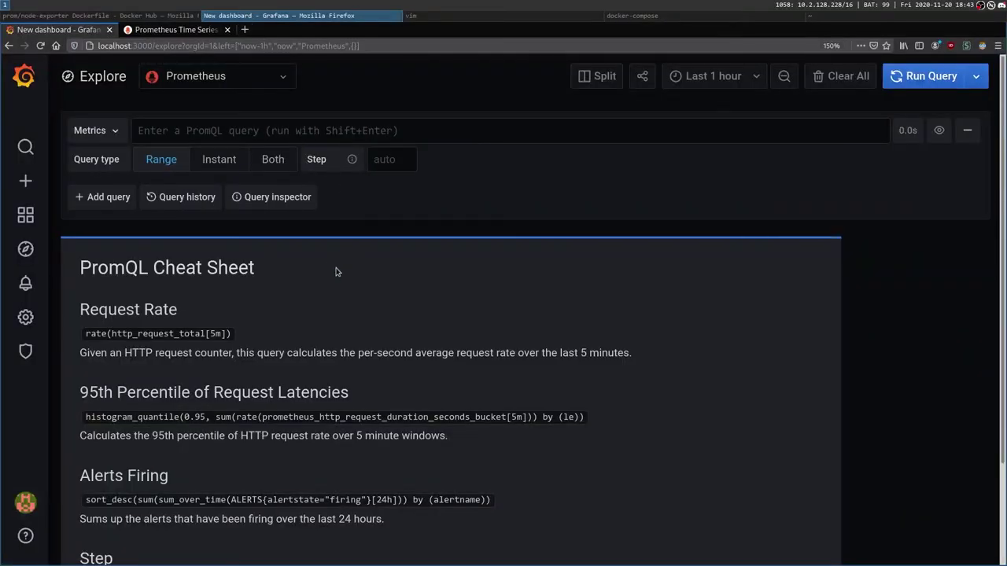
left_click(26, 75)
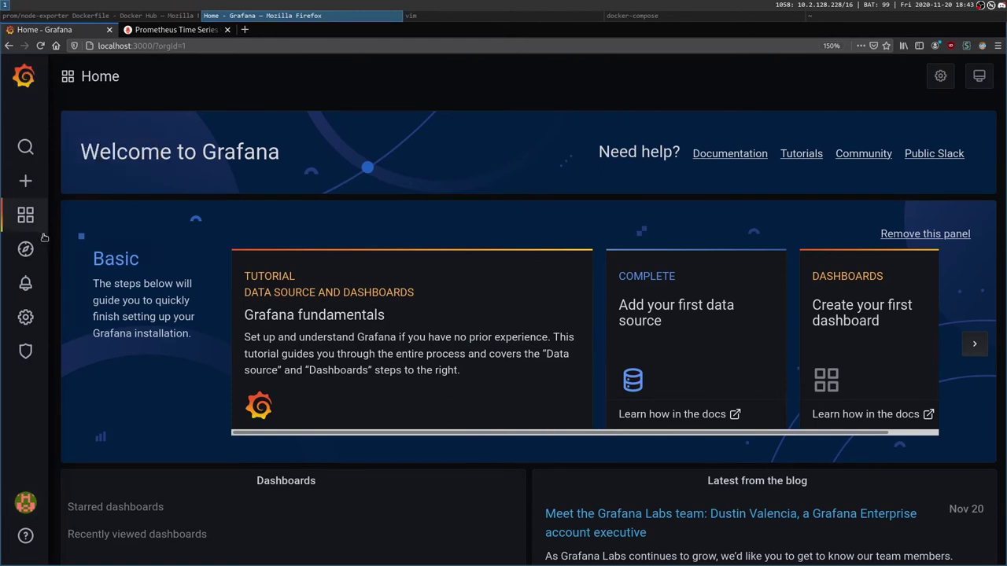
left_click(167, 31)
left_click(231, 77)
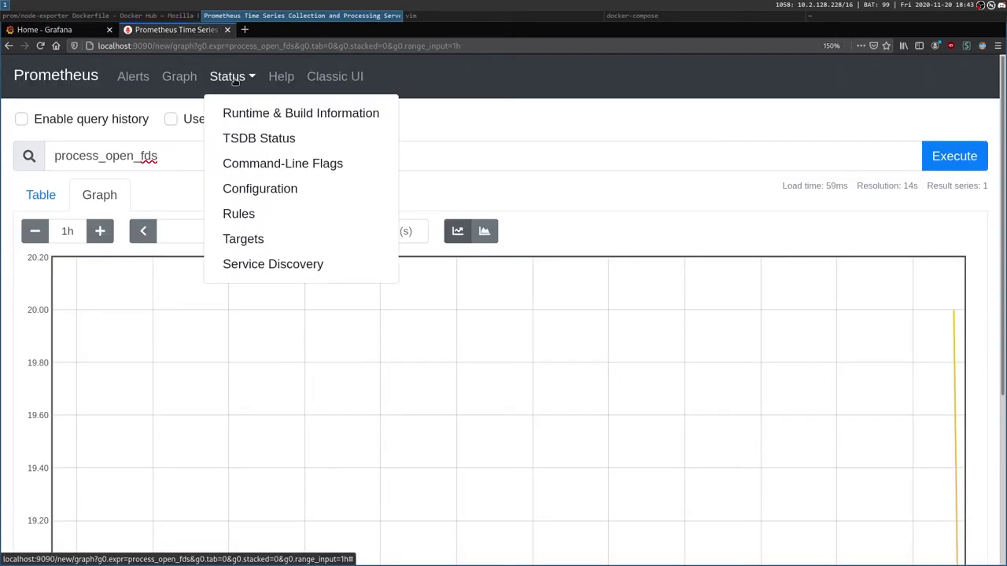
left_click(242, 244)
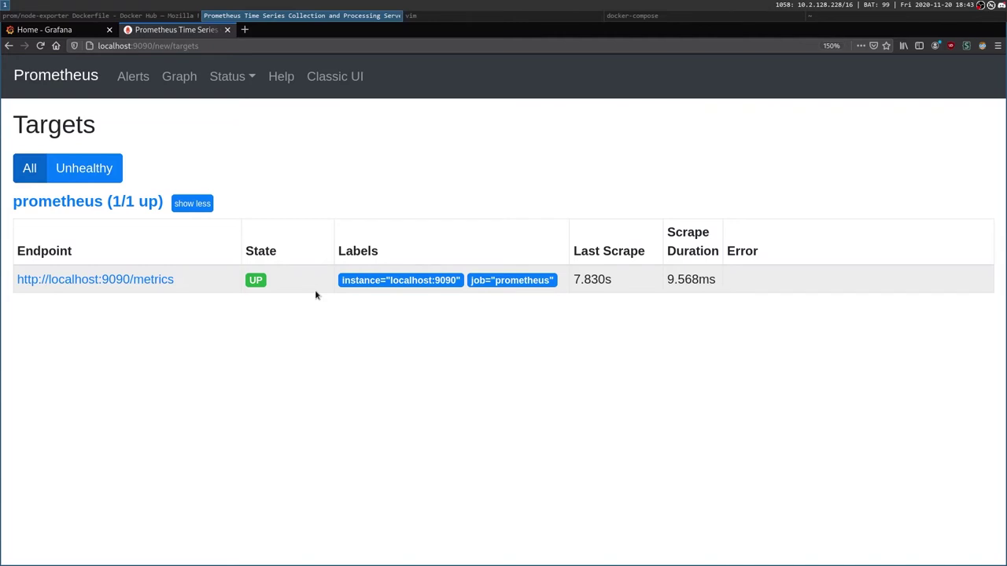
Examine the last scrape time and scrape duration of the localhost:9090 metrics endpoint.
double_click(579, 250)
left_click_drag(575, 281, 608, 282)
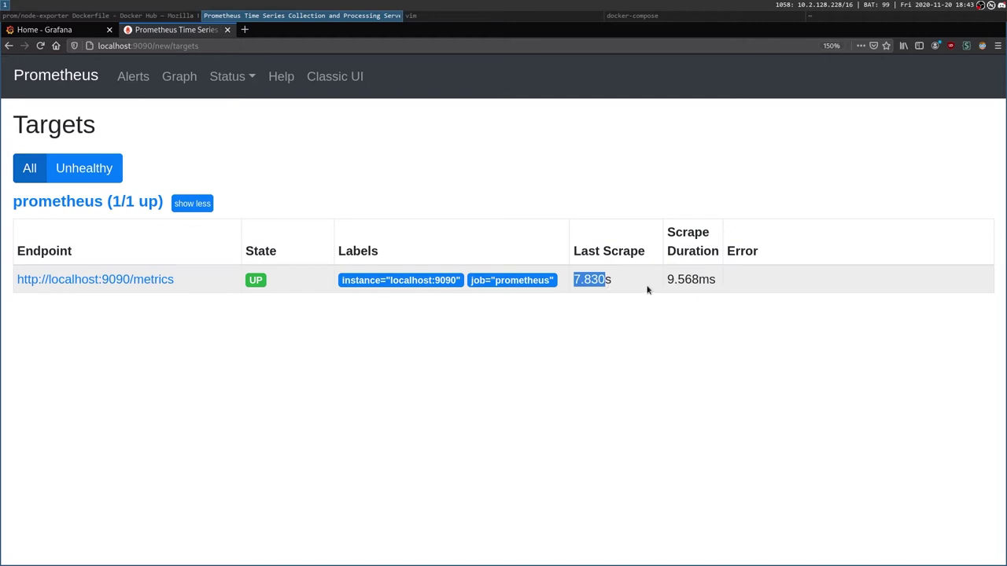
left_click_drag(666, 281, 725, 292)
left_click(699, 333)
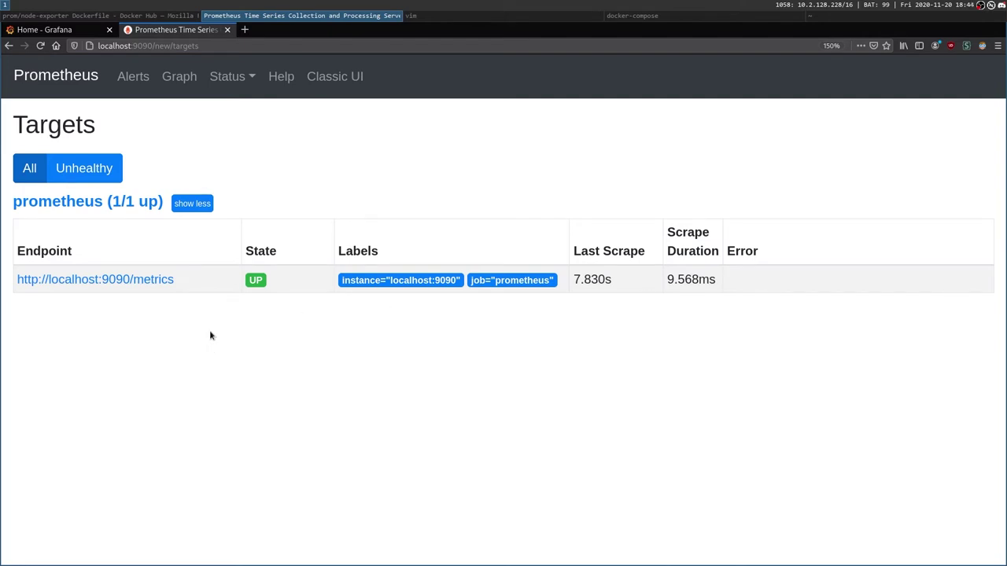
Search the web for "prometheus getting started" in a new browser tab and open the official Prometheus guide.
left_click(247, 32)
left_click(275, 46)
type("prometh")
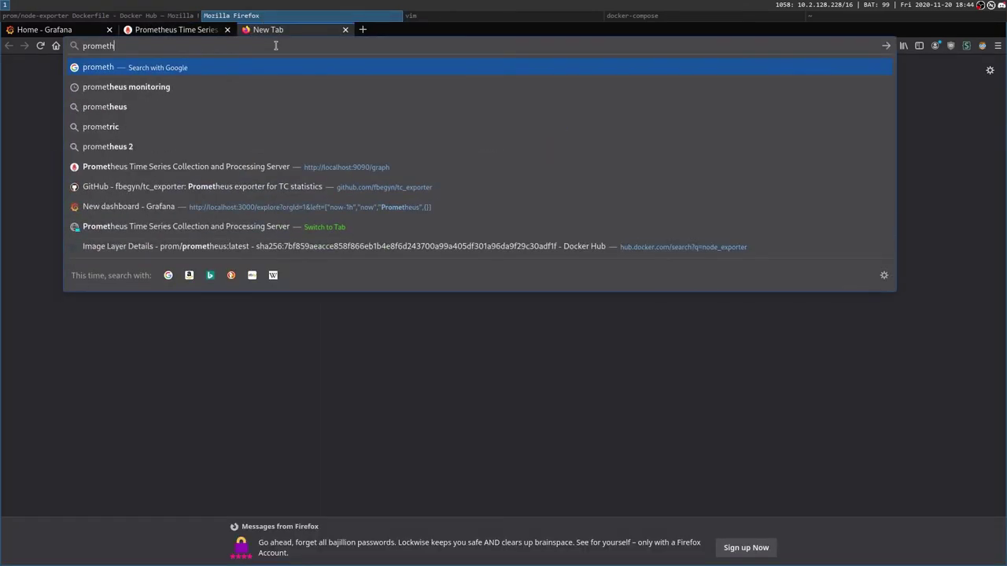
type("eus getting started")
key("Return")
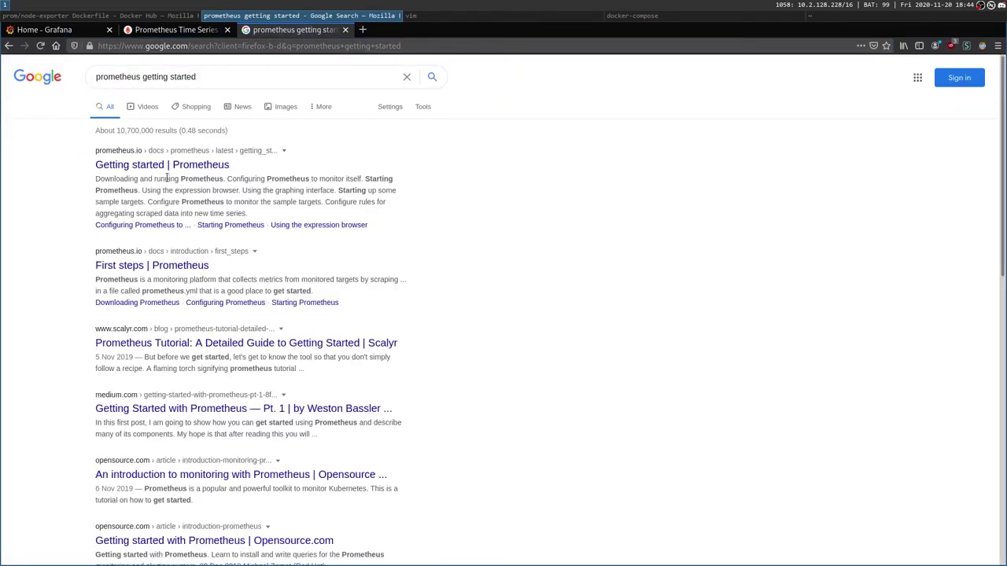
left_click(163, 164)
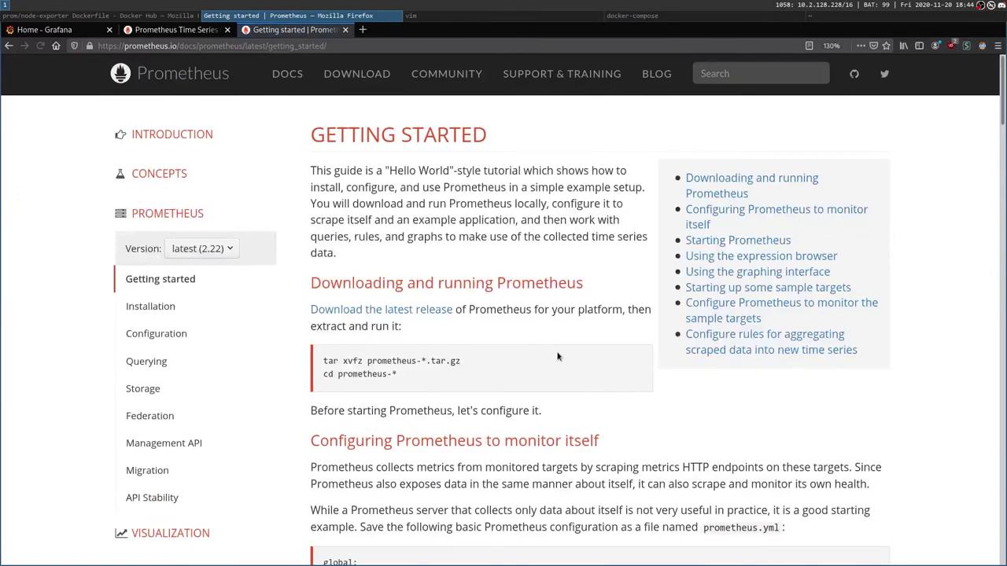
Read the sample prometheus.yml scrape configuration and the section on starting Prometheus in the guide.
scroll(558, 356, "down", 10)
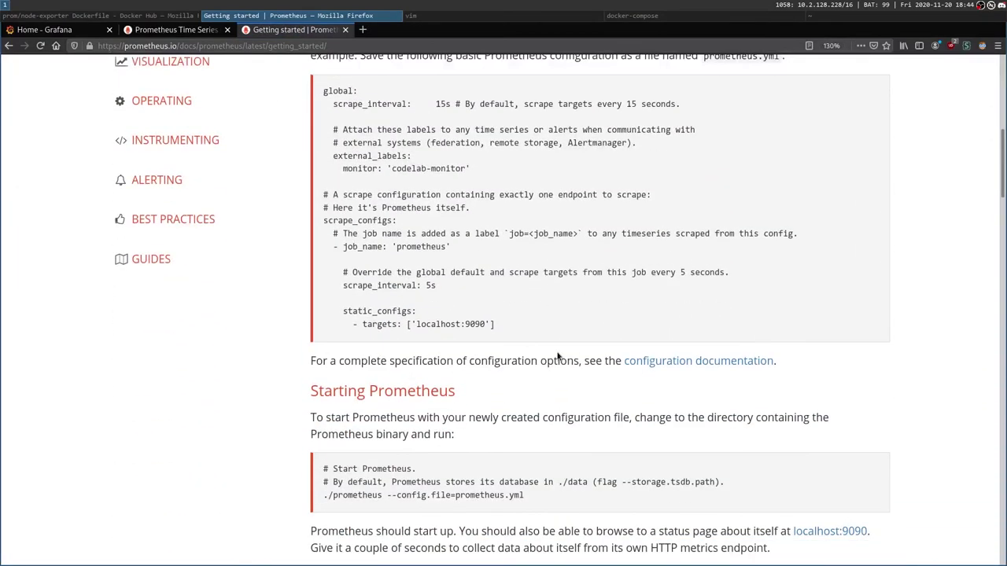
key("ctrl+plus")
key("ctrl+plus")
key("ctrl+plus")
key("ctrl+minus")
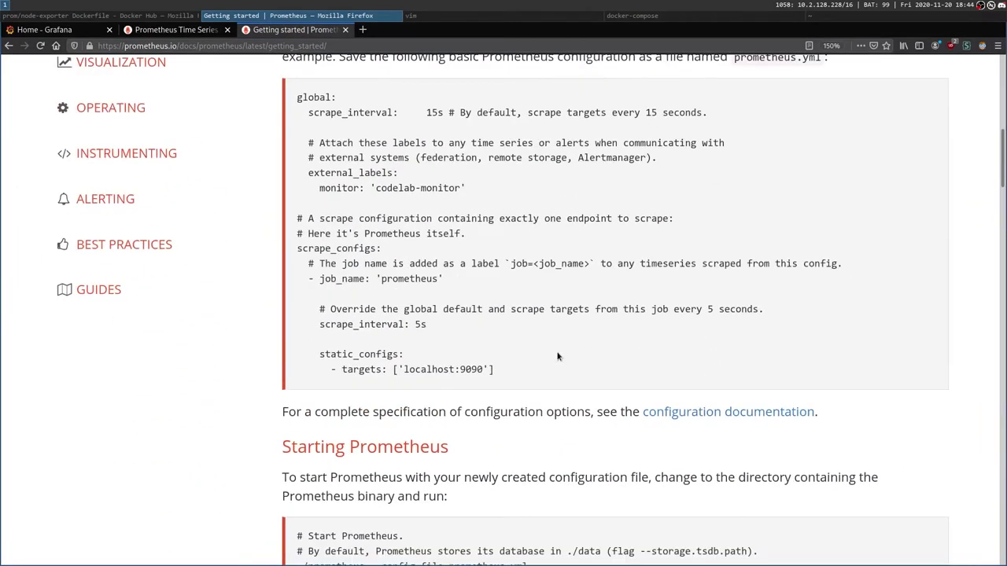
left_click_drag(296, 99, 508, 368)
left_click(508, 368)
key("super+Right")
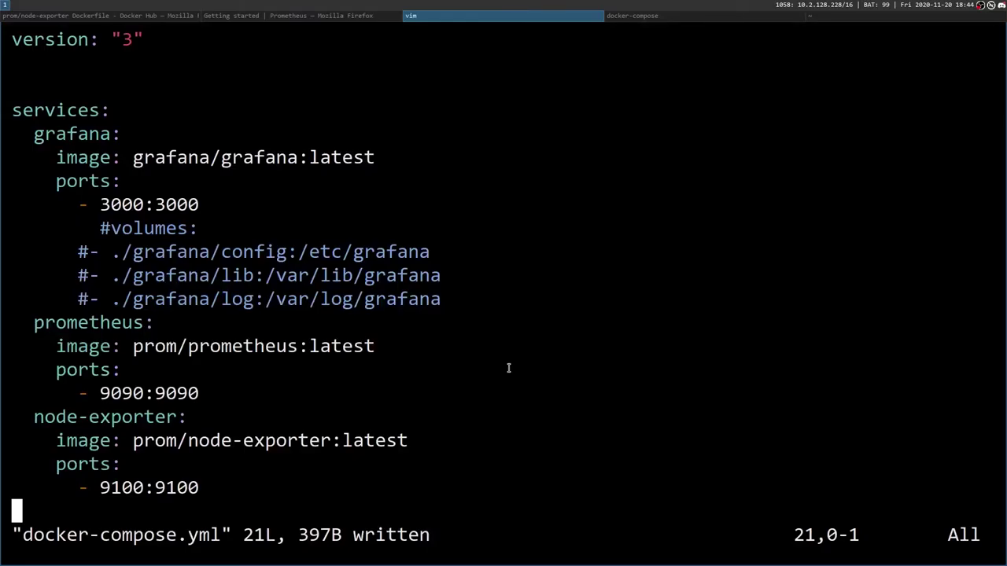
key("super+Left")
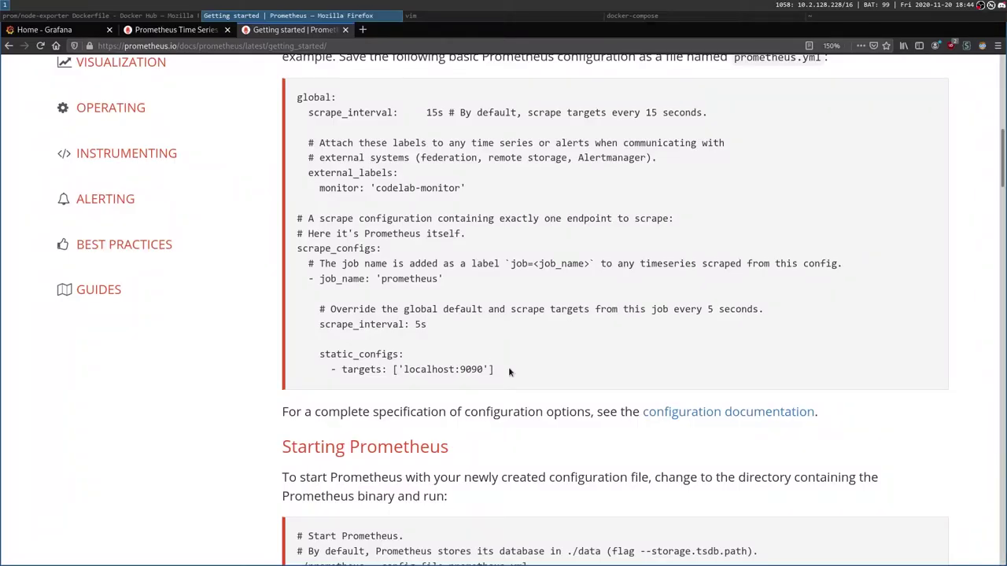
scroll(508, 367, "up", 5)
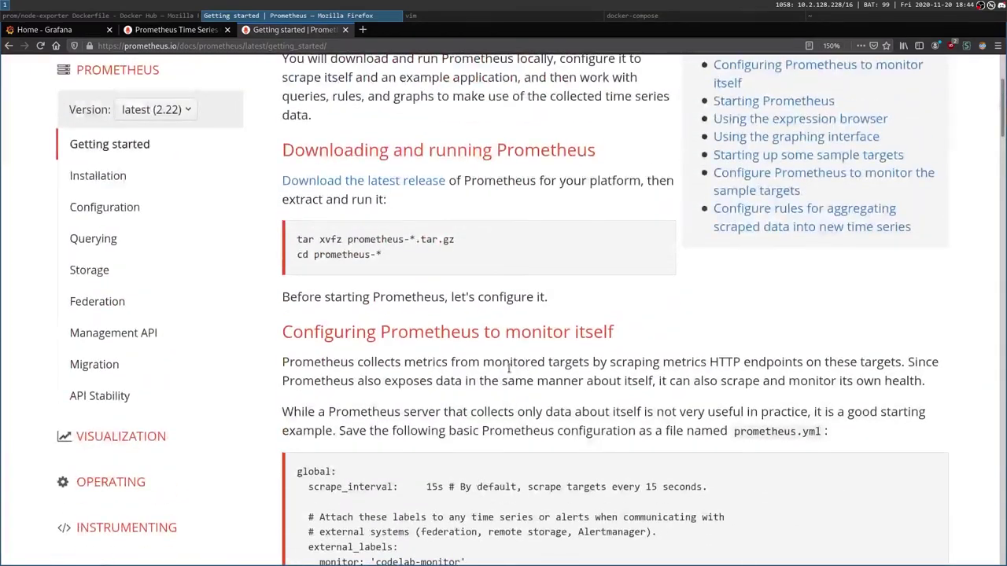
scroll(508, 367, "down", 5)
scroll(508, 366, "up", 2)
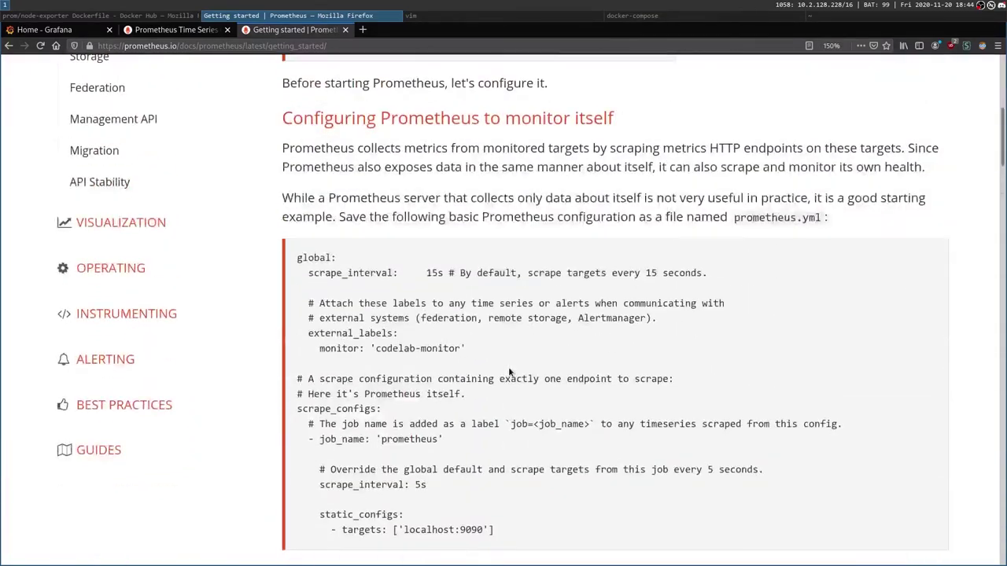
scroll(508, 371, "down", 5)
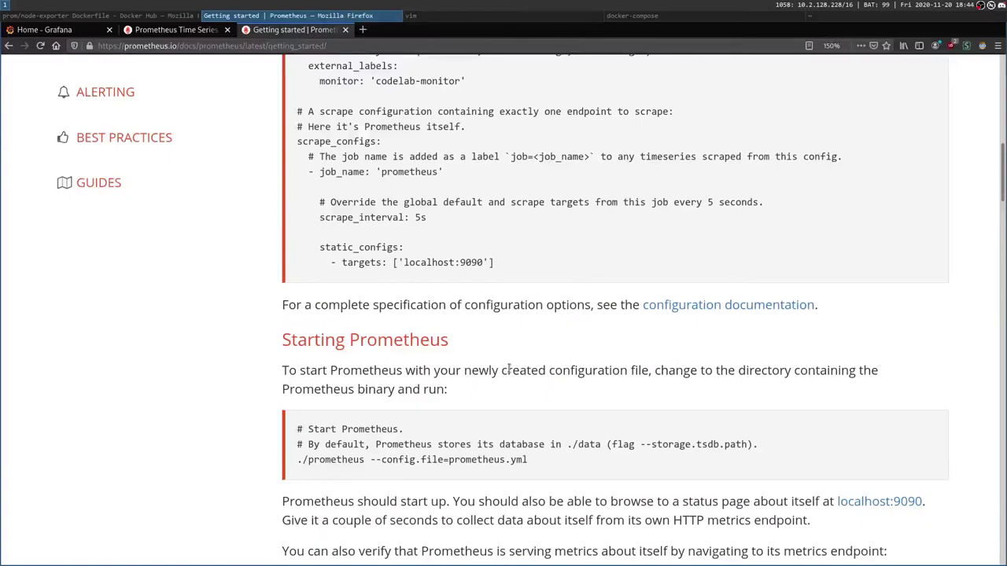
Switch to docker-compose.yml in vim and add a volumes key below the 9090:9090 port of the prometheus service.
key("super+Right")
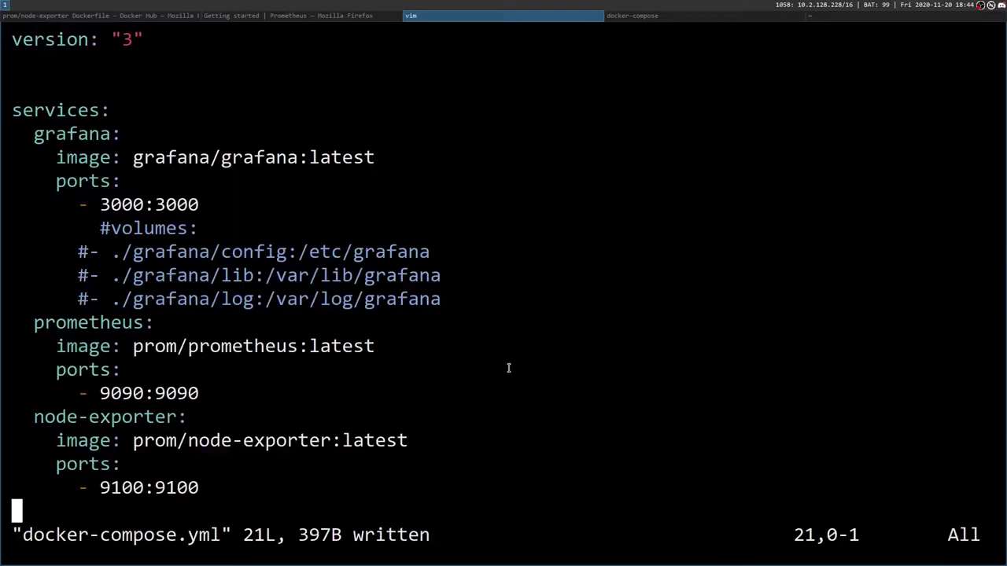
key("k")
key("k")
key("k")
key("k")
key("k")
key("l")
key("l")
key("l")
key("l")
key("l")
key("l")
key("l")
key("l")
key("l")
key("l")
key("l")
key("l")
key("l")
key("l")
key("l")
key("l")
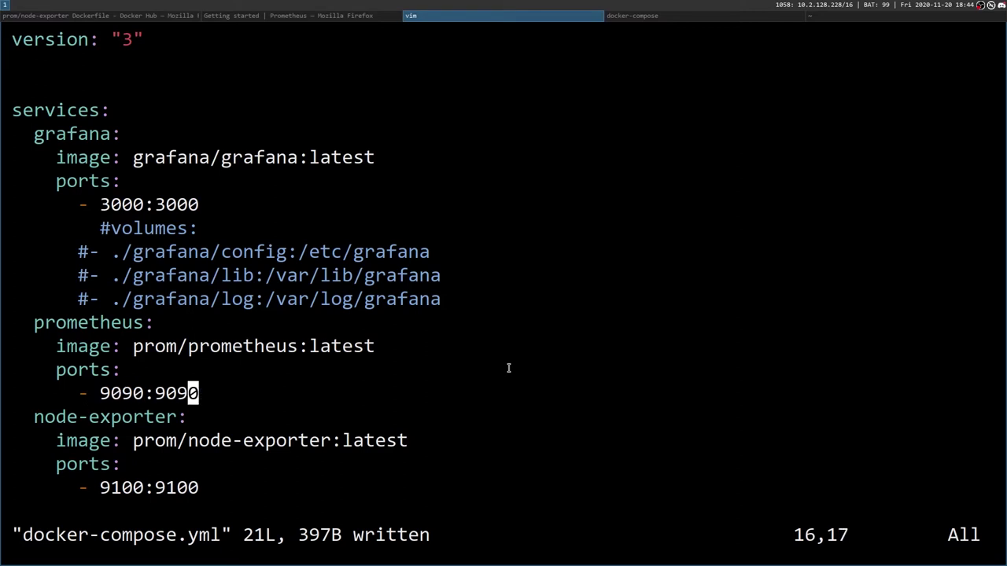
key("a")
key("Return")
key("BackSpace")
key("BackSpace")
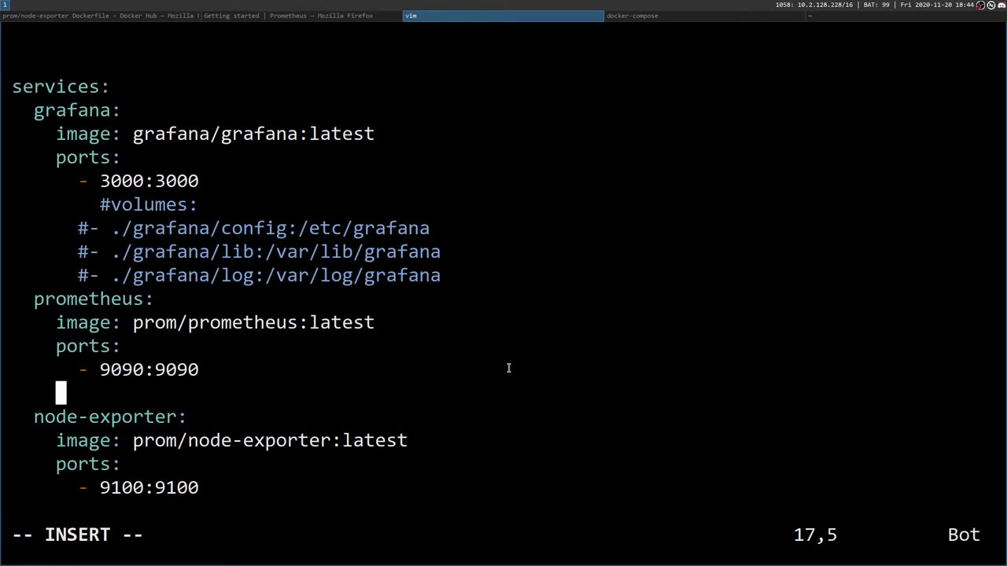
type("volumes:")
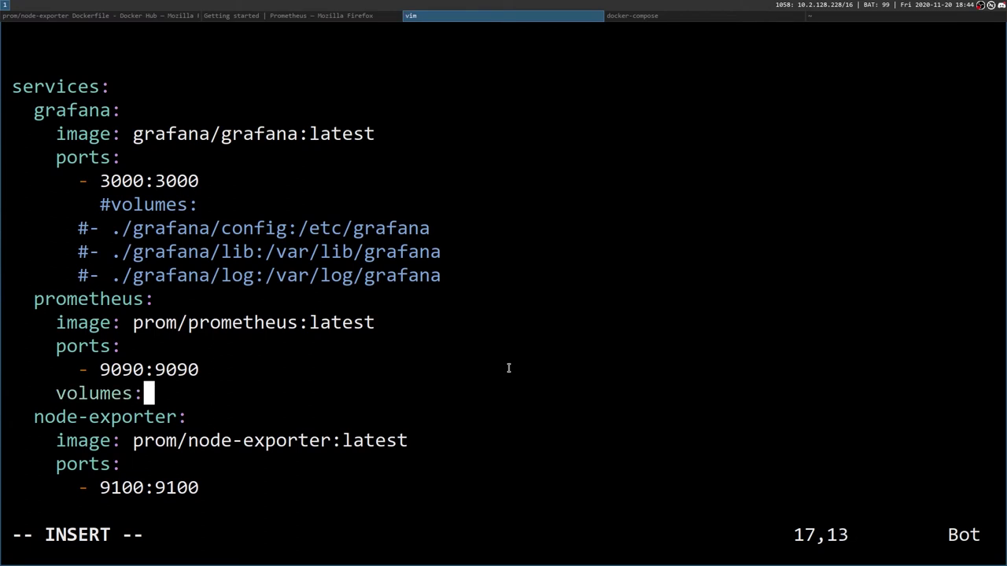
Map ./prometheus to /etc/prometheus as the prometheus service's volume and save docker-compose.yml.
key("Return")
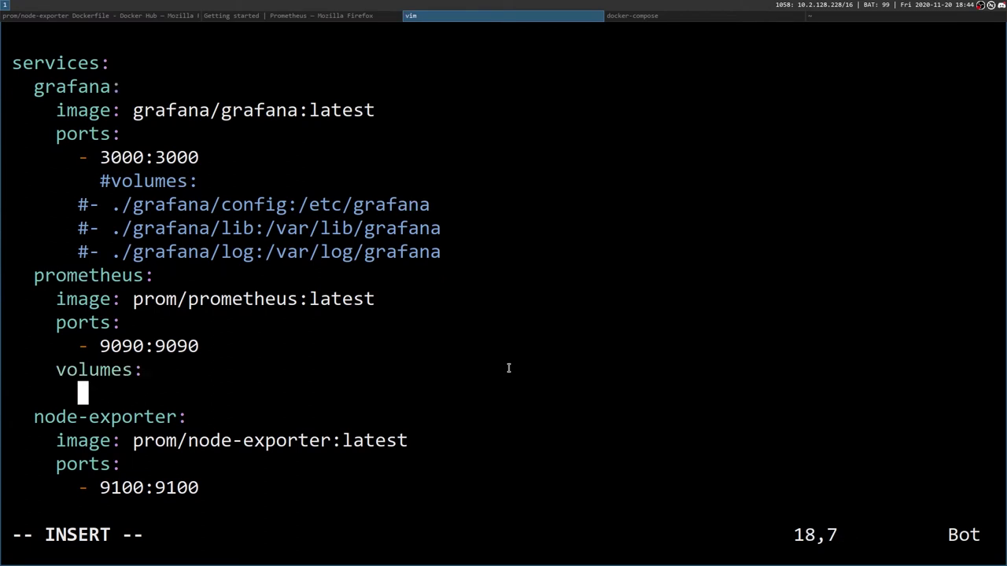
type("- ")
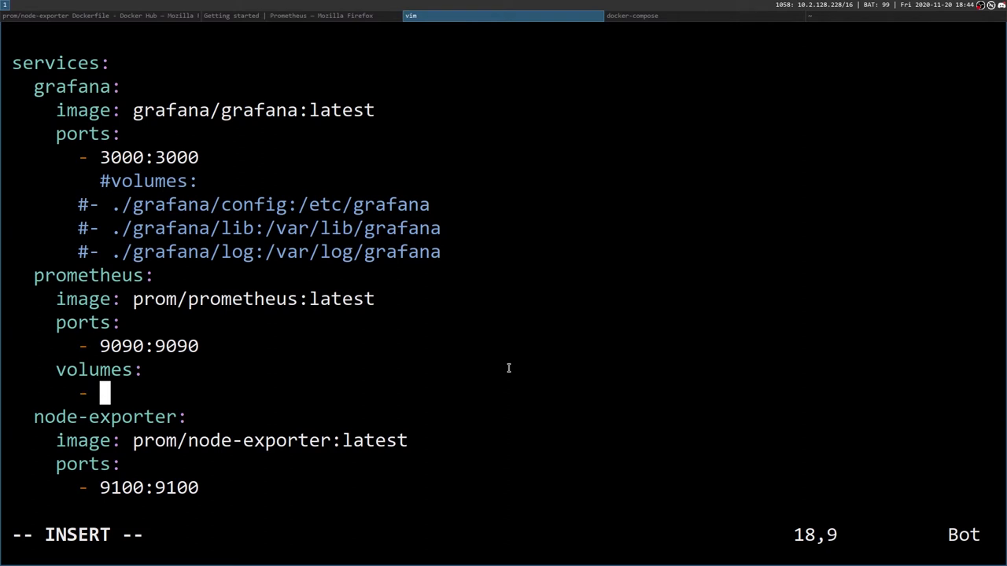
type("prometheys")
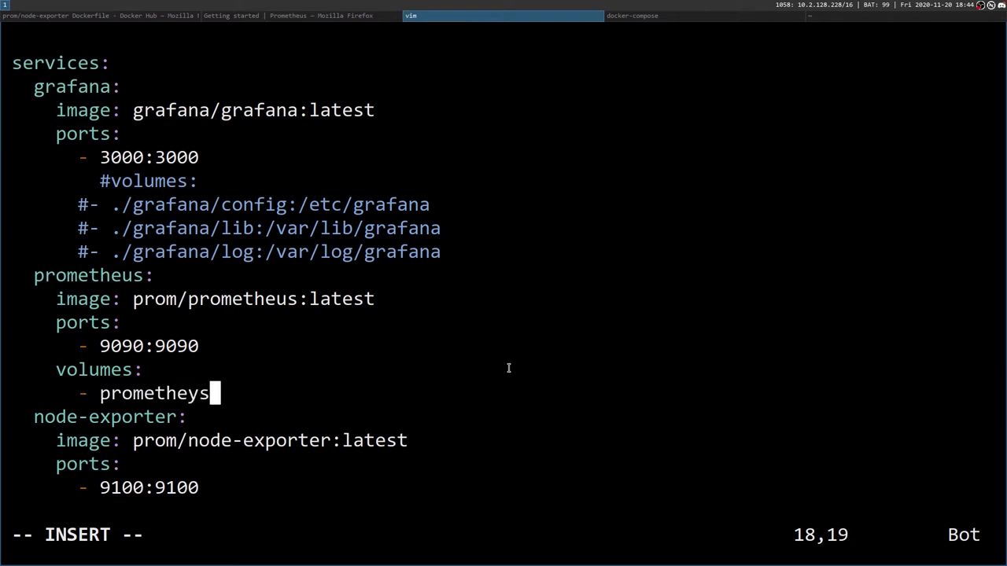
key("BackSpace")
key("BackSpace")
type("us")
key("Left")
key("Left")
key("Left")
key("Left")
key("Left")
key("Left")
key("Left")
key("Left")
key("Left")
key("Left")
type("./")
key("Right")
key("Right")
key("Right")
key("Right")
key("Right")
key("Right")
key("Right")
key("Right")
key("Right")
key("Right")
type(":/e")
type("tc.")
key("BackSpace")
type("/promethe")
key("BackSpace")
key("BackSpace")
type("s")
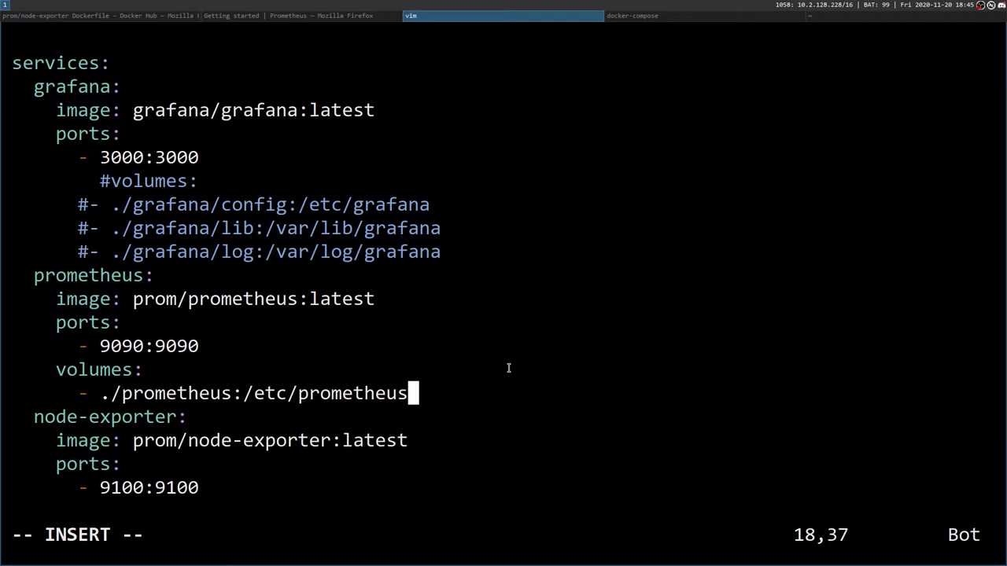
key("Escape")
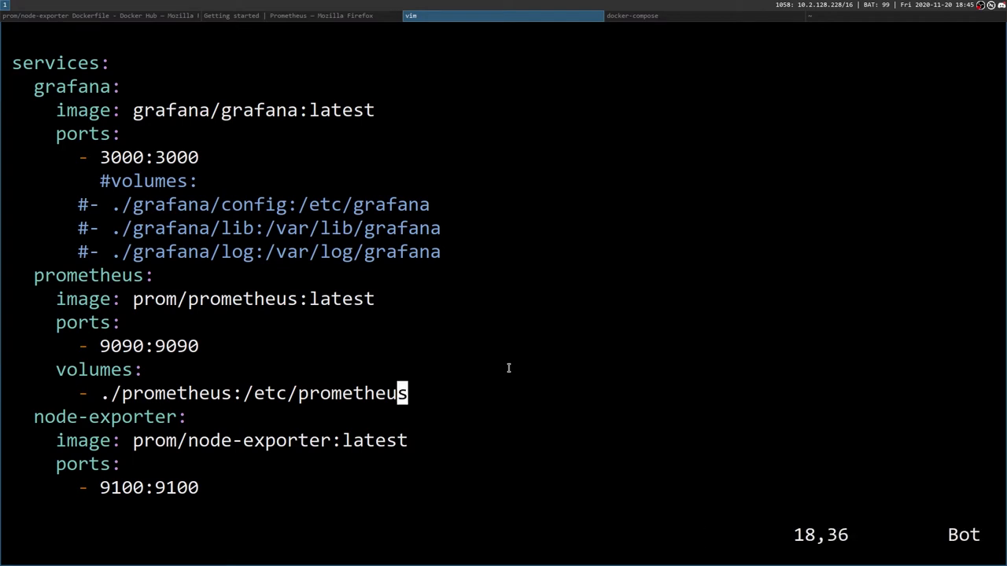
type(":wq")
key("Return")
Stop the running docker-compose stack in its terminal and start it again with the edited configuration.
key("super+Right")
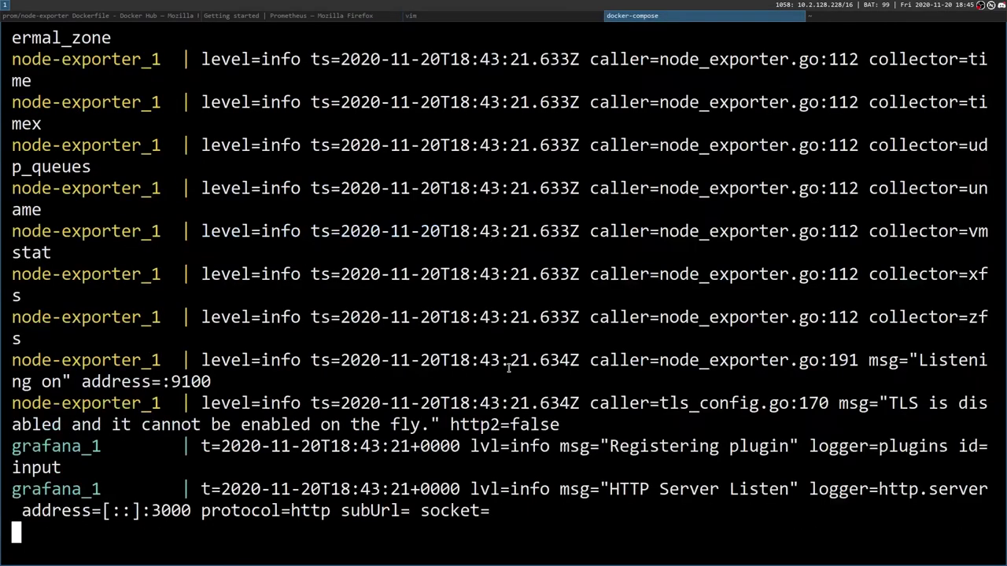
key("ctrl+c")
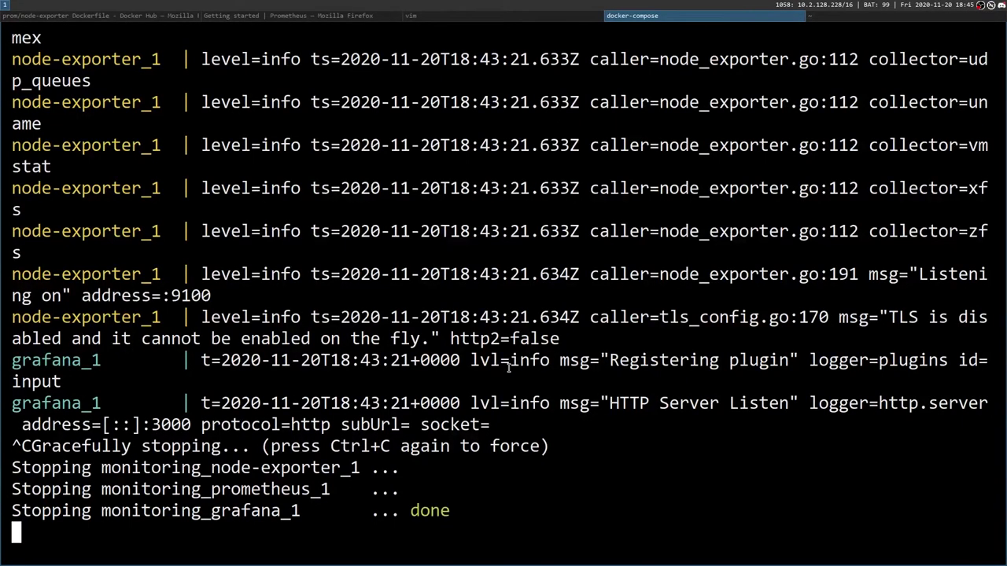
key("Up")
key("Return")
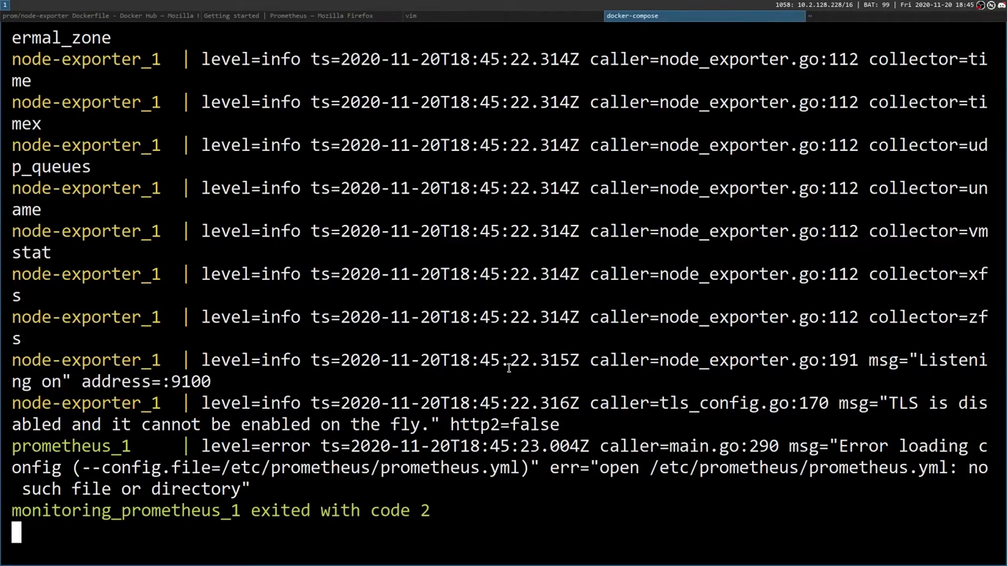
Close docker-compose.yml and open a new file prometheus/prometheus.yml in vim.
key("super+Left")
key("super+Right")
key("super+Left")
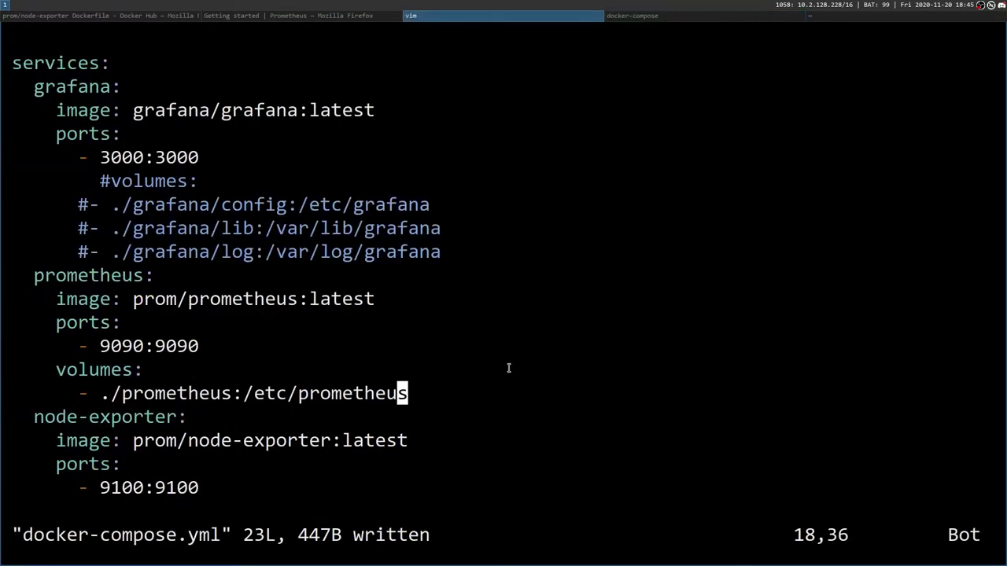
type(":q")
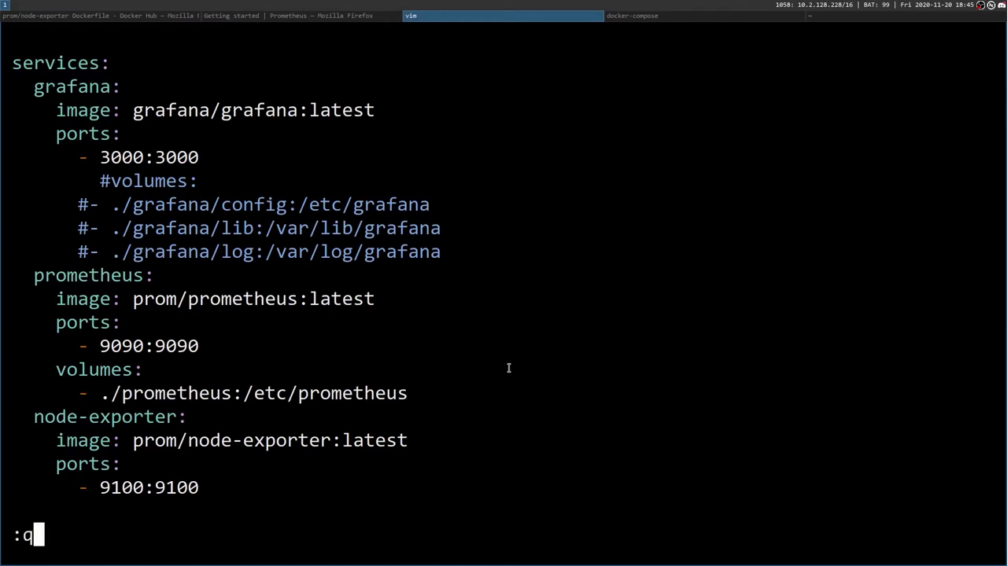
key("Return")
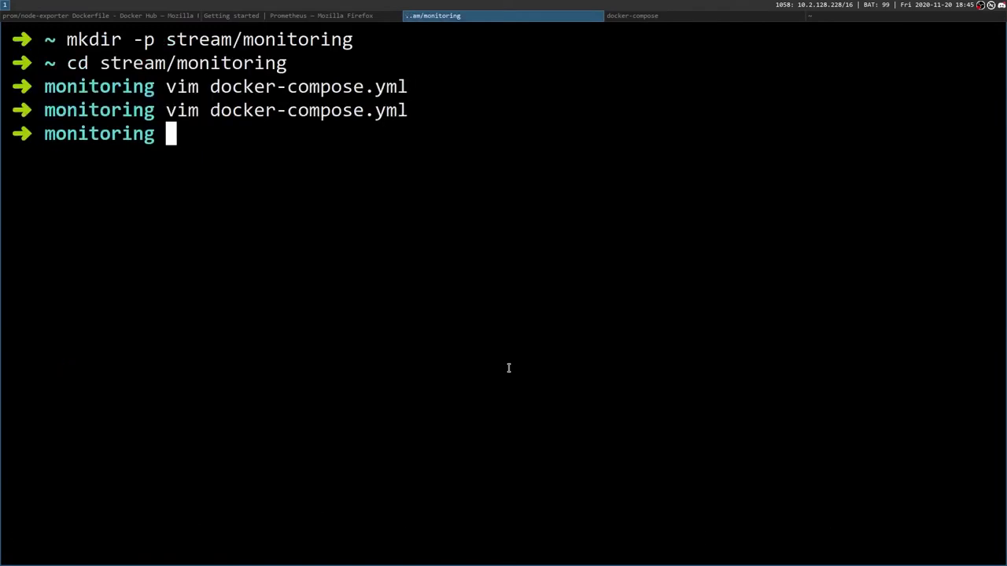
type("vim pro")
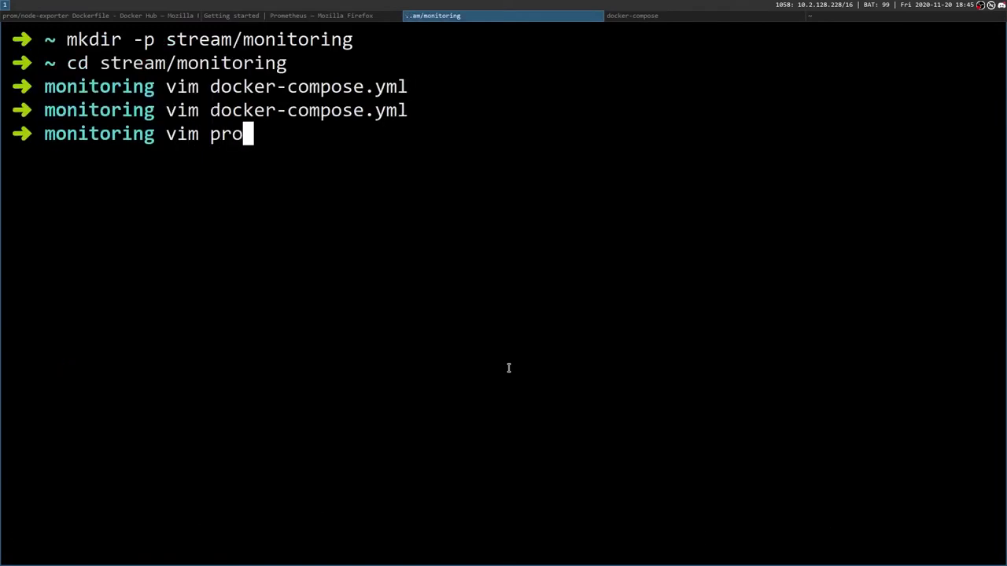
key("Tab")
type("prome")
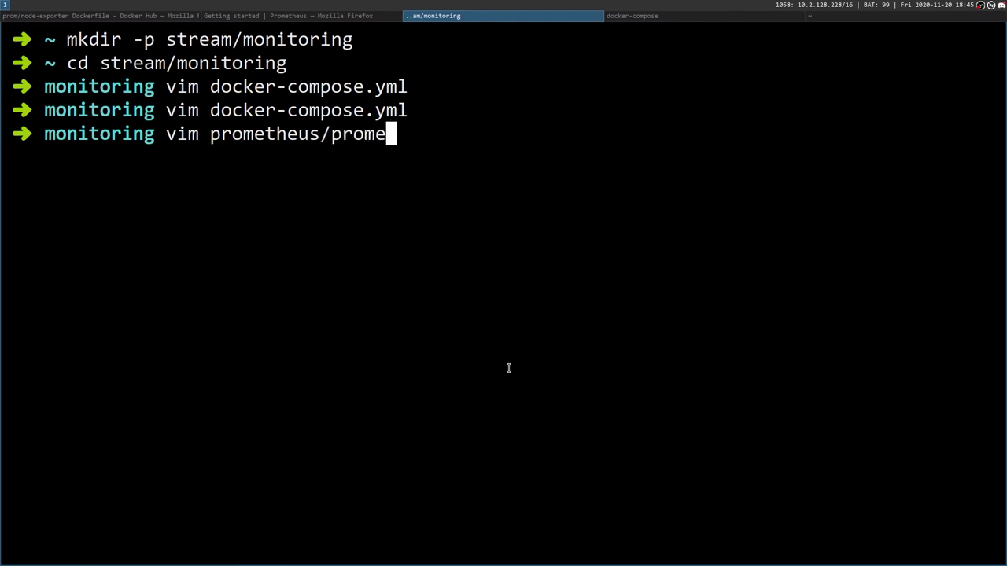
type("theus.")
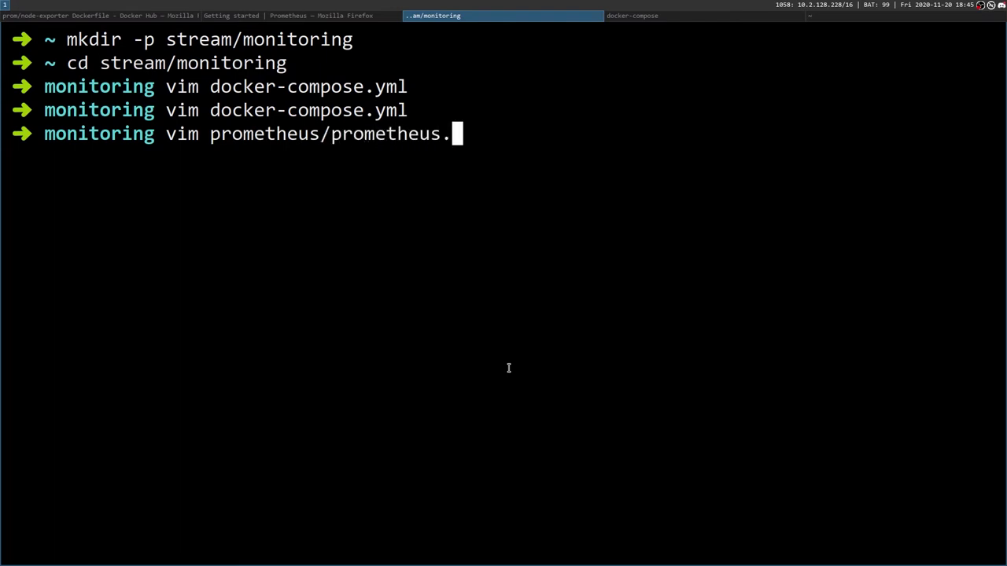
type("yml")
key("Return")
Copy the whole sample configuration from the Prometheus guide in Firefox and paste it into the empty prometheus.yml.
key("super+Left")
key("super+Left")
key("super+Right")
scroll(508, 369, "up", 5)
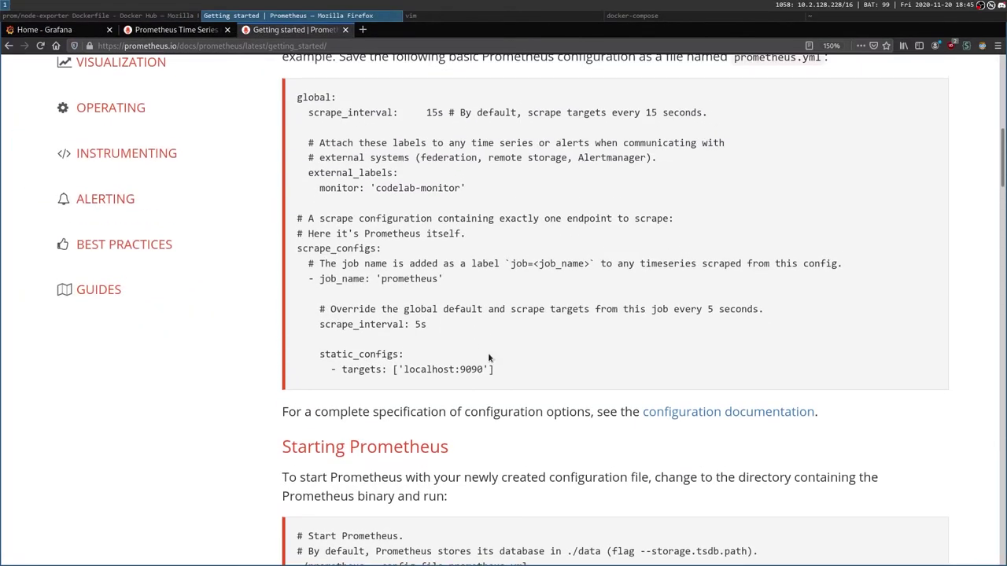
left_click_drag(497, 483, 296, 204)
key("super+Right")
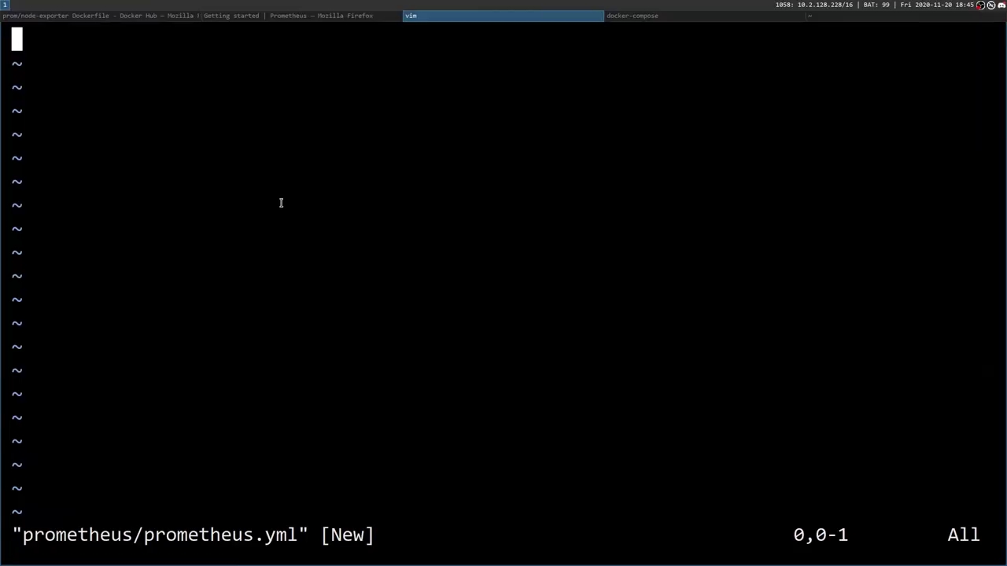
key("i")
middle_click(243, 211)
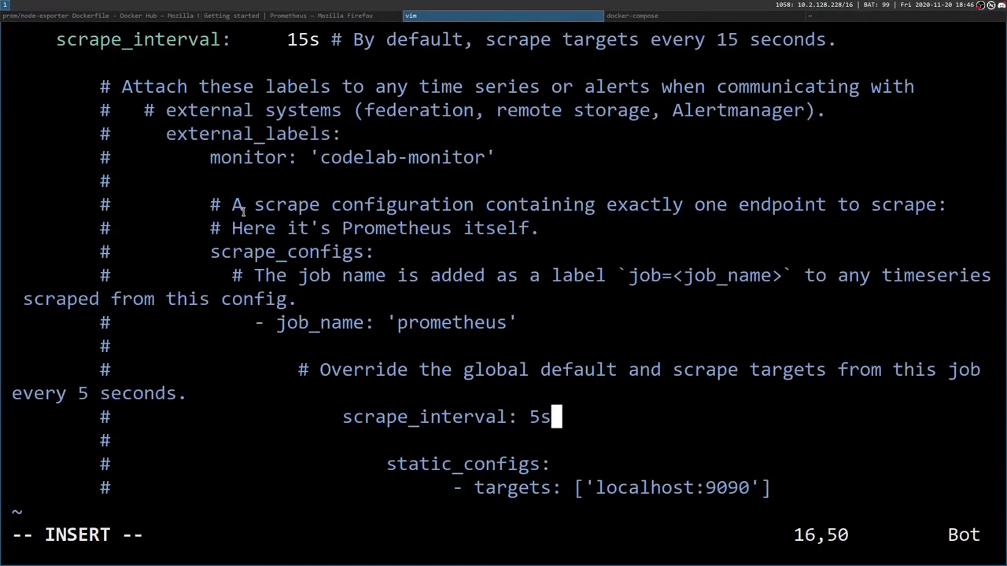
Delete everything after the global scrape_interval line from the pasted configuration in prometheus.yml.
key("Up")
key("Up")
key("Up")
key("Up")
key("Up")
key("Up")
key("Up")
key("Up")
key("Up")
key("Up")
key("Up")
key("Up")
key("Up")
key("Up")
key("Up")
key("Up")
key("Up")
key("Up")
key("Down")
key("Down")
key("Down")
key("Up")
key("Down")
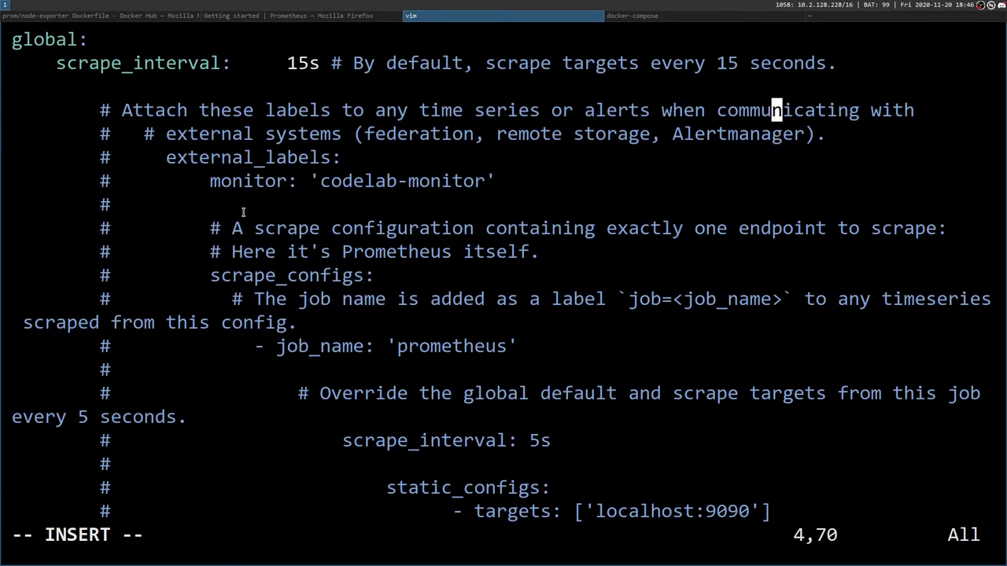
key("Escape")
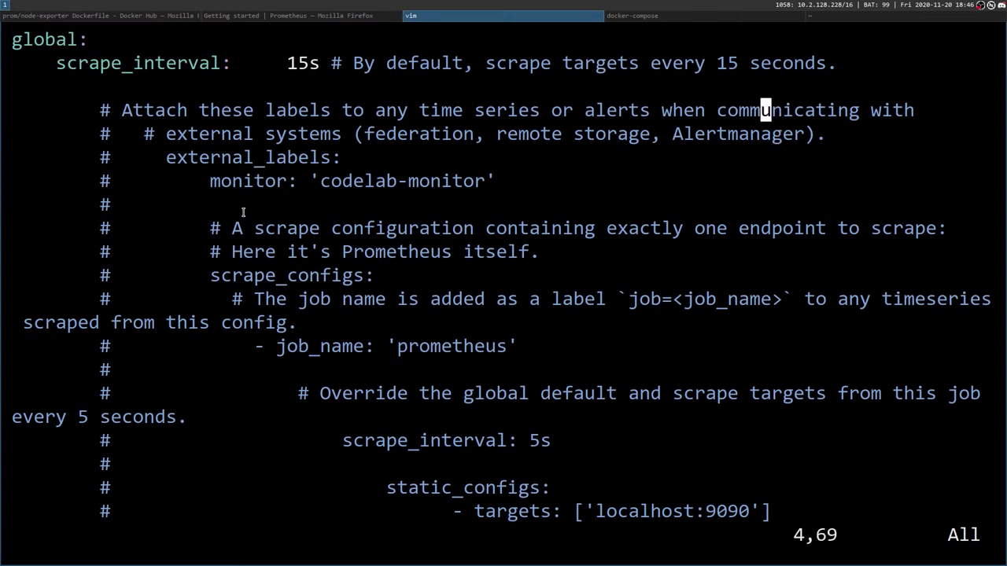
key("d")
key("d")
key("d")
key("d")
key("d")
key("d")
key("d")
key("d")
key("d")
key("d")
key("d")
key("d")
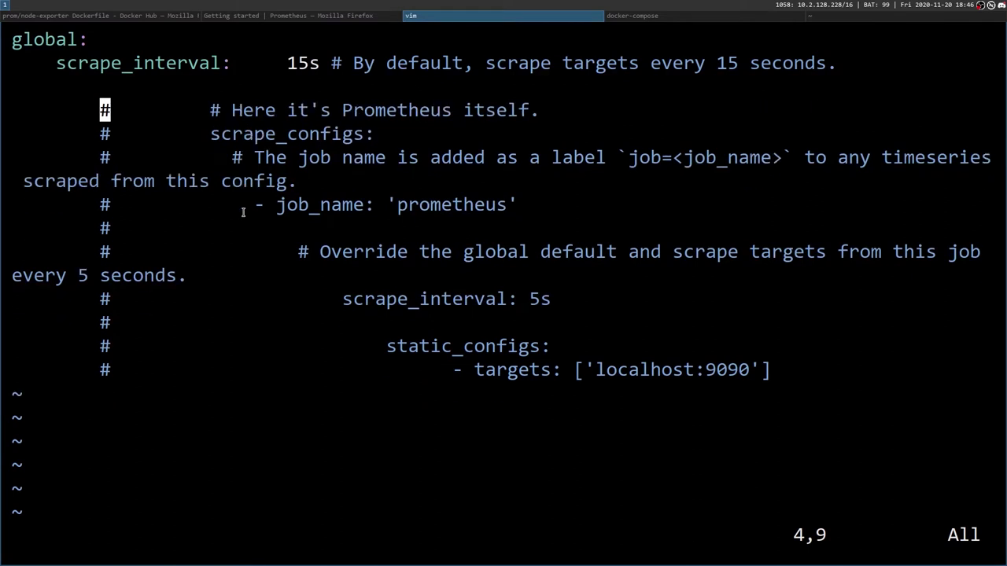
key("d")
key("d")
key("d")
key("d")
key("d")
key("d")
key("d")
key("d")
key("d")
key("d")
key("d")
key("d")
key("d")
key("d")
key("d")
key("d")
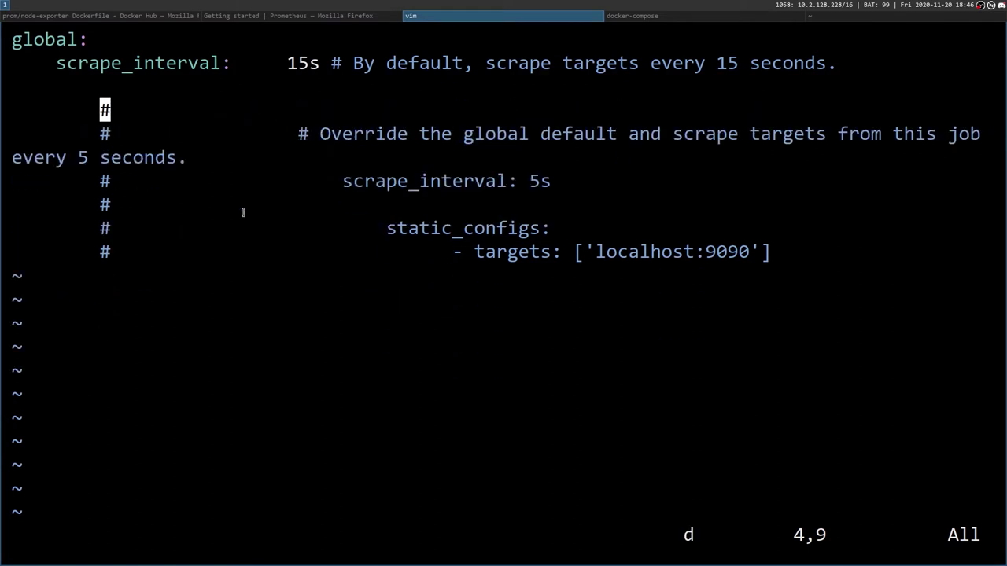
key("d")
key("d")
key("d")
key("d")
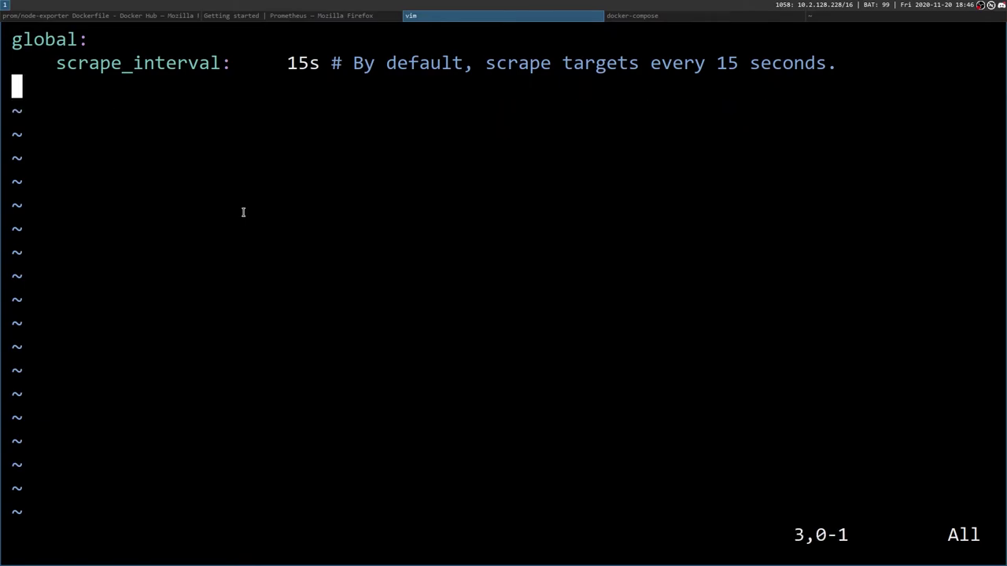
Copy the "scrape_configs:" line from the guide's sample and paste it below the global section of prometheus.yml.
key("super+Left")
left_click(465, 404)
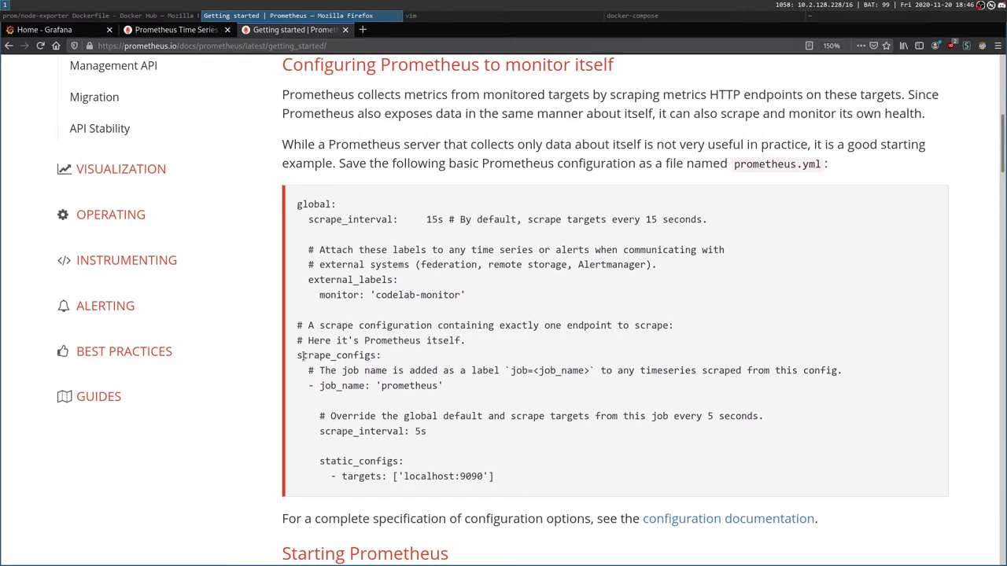
left_click_drag(297, 356, 397, 358)
key("super+c")
key("super+Right")
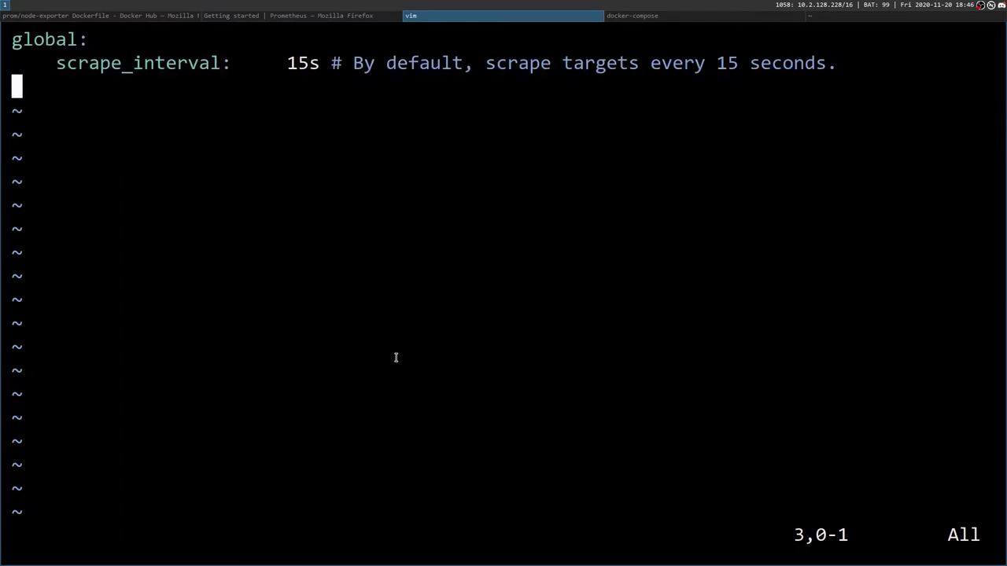
key("super+Left")
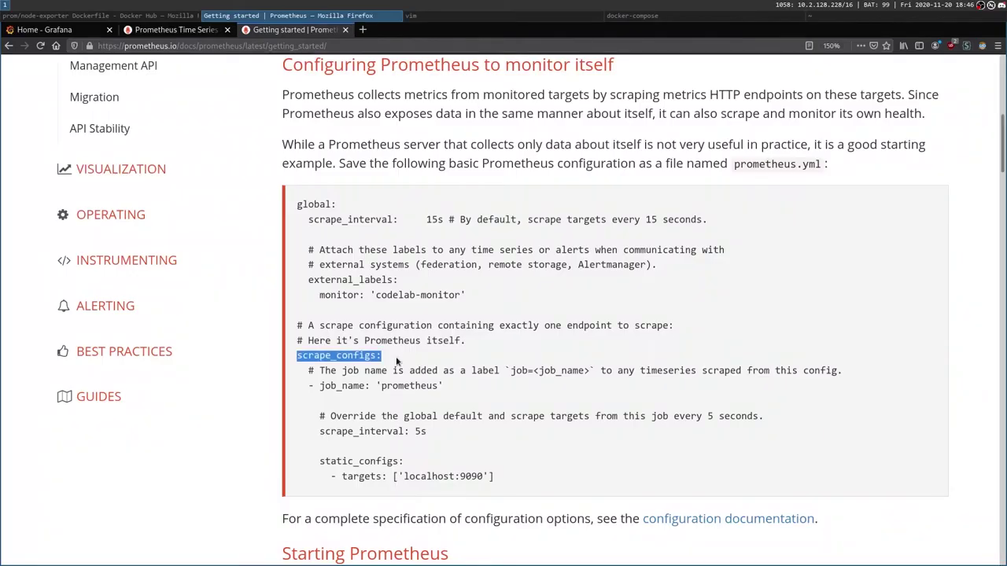
key("super+Right")
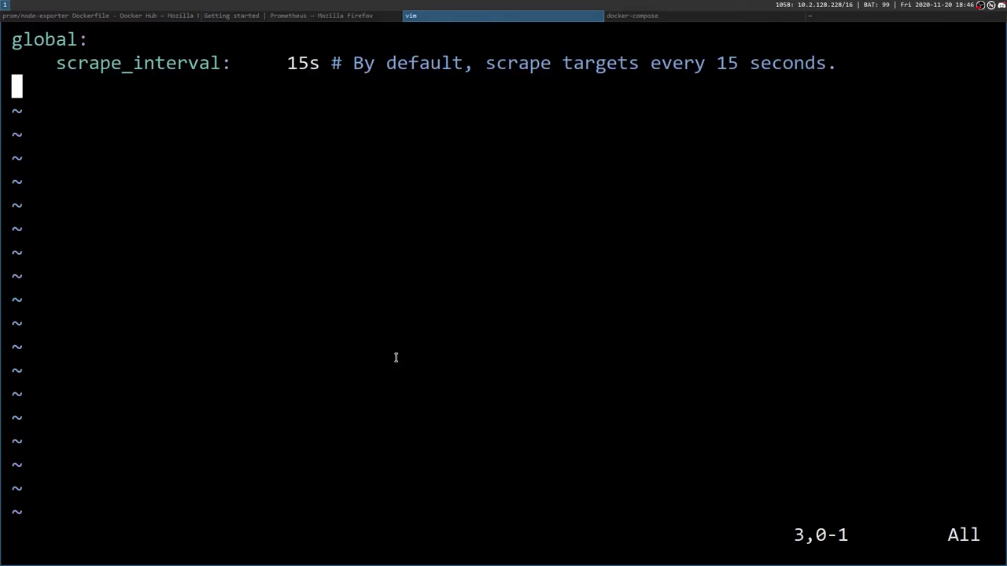
key("i")
middle_click(396, 358)
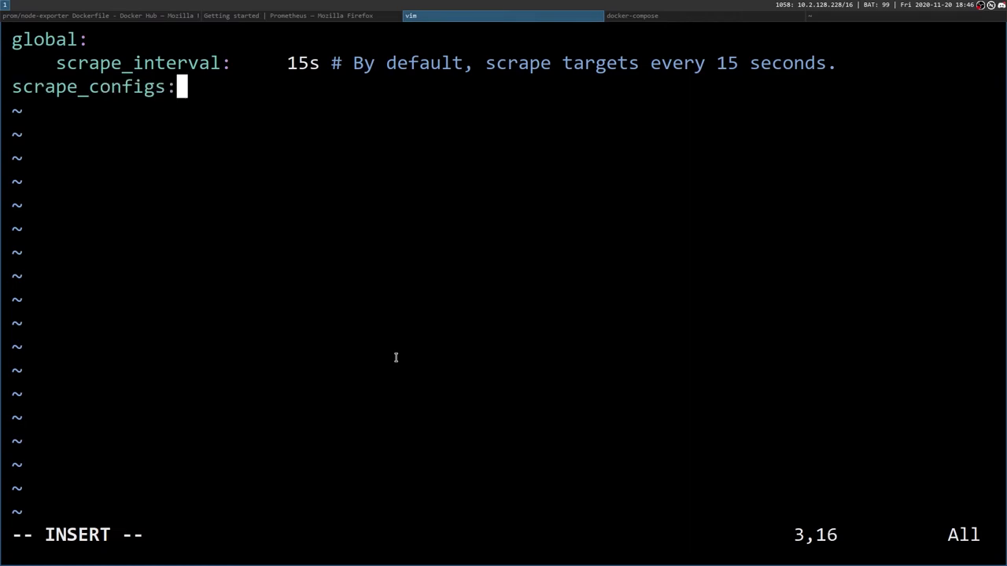
Add a "- job_name: 'node-exporter'" entry under scrape_configs in prometheus.yml, following the guide's sample.
key("Return")
key("super+Left")
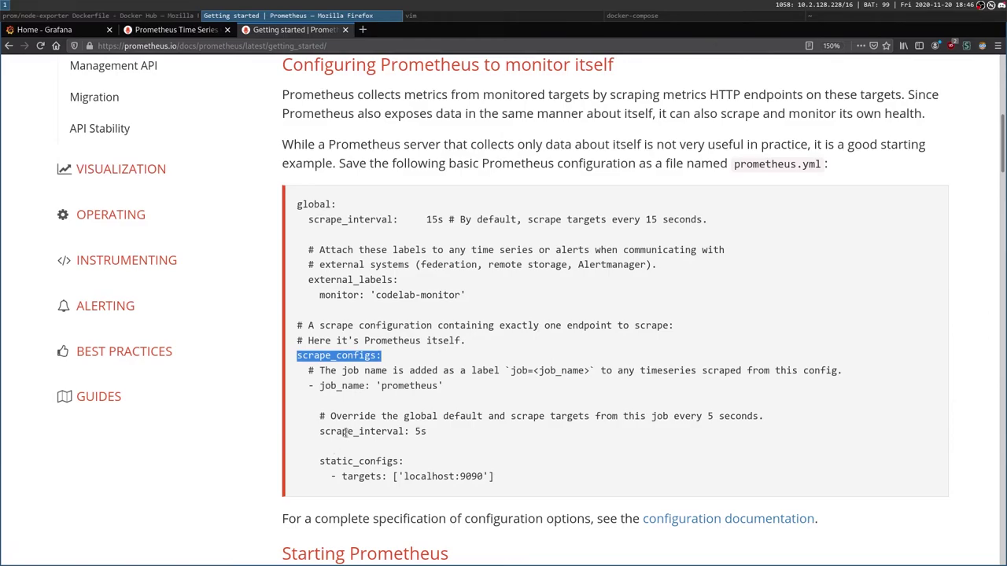
key("super+Right")
type("-")
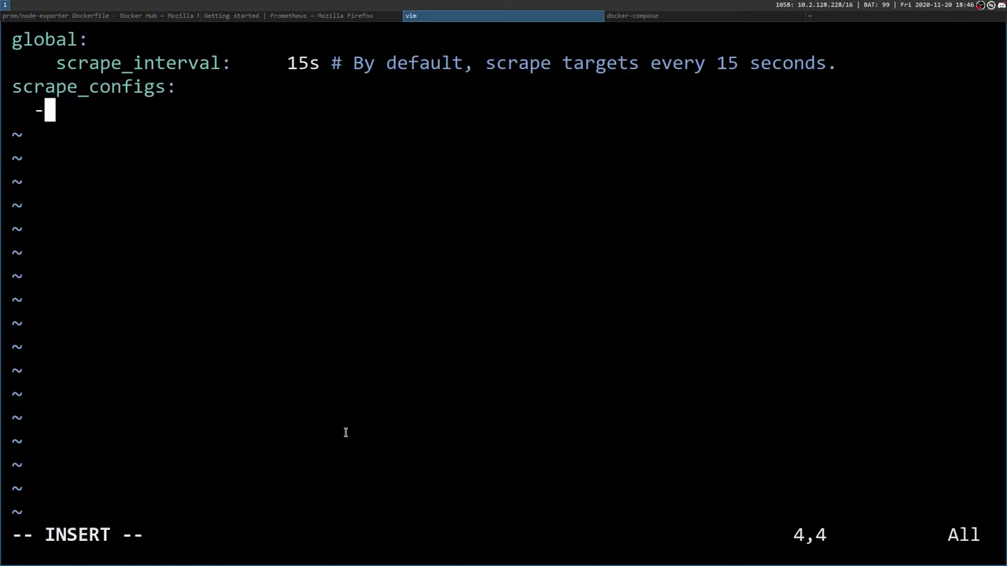
type(" jon")
key("BackSpace")
type("b")
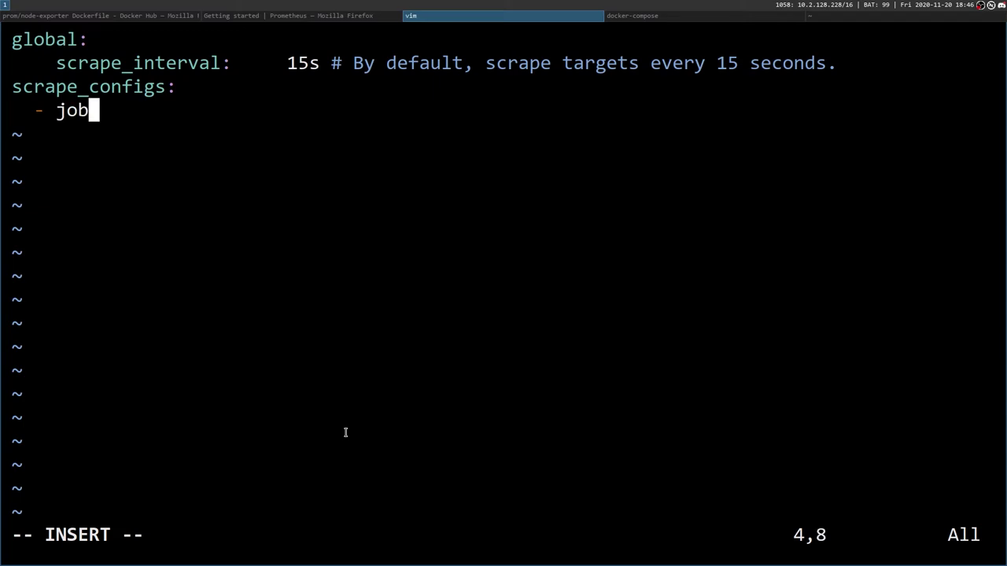
type("_name:")
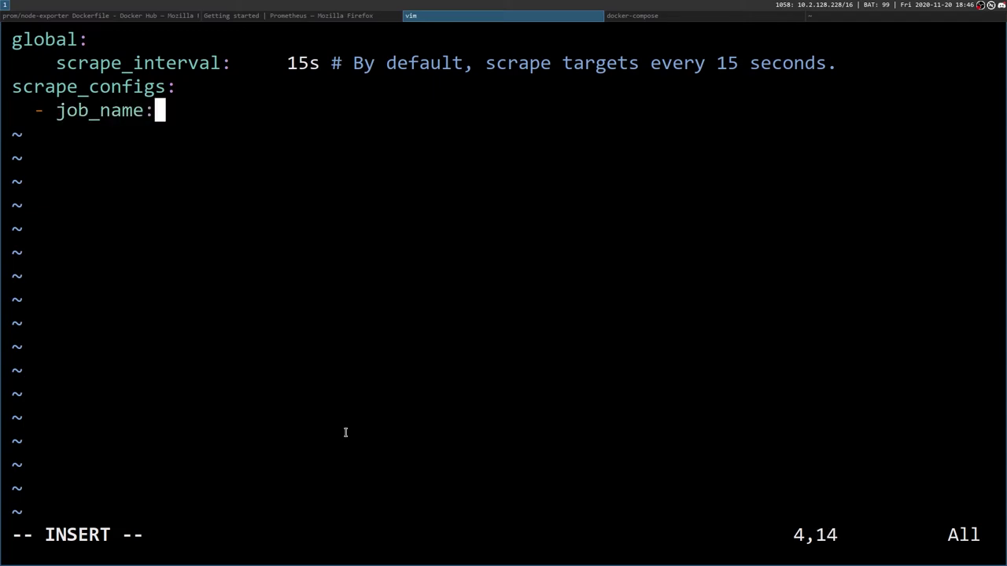
key("super+Left")
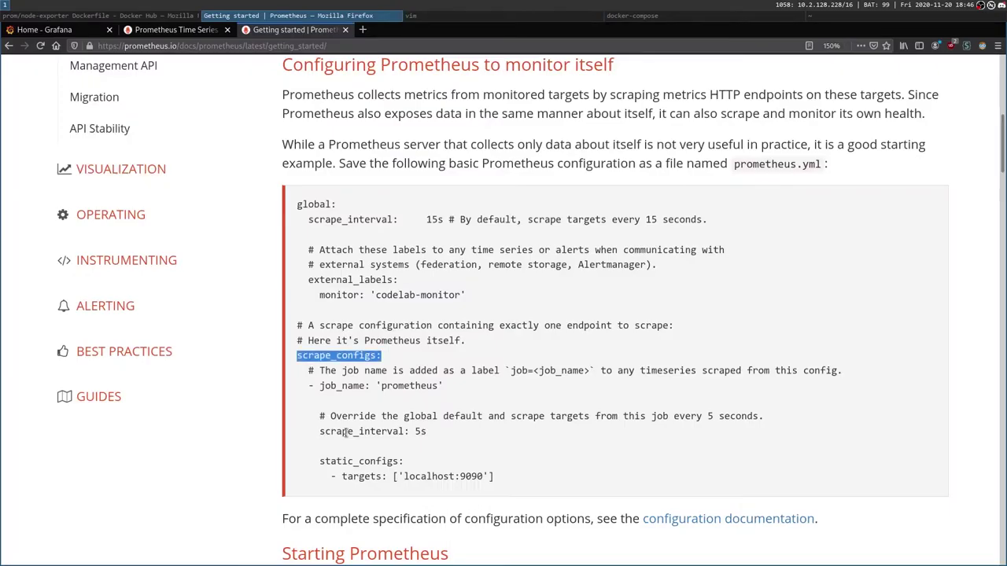
key("super+Right")
type("'node-expor")
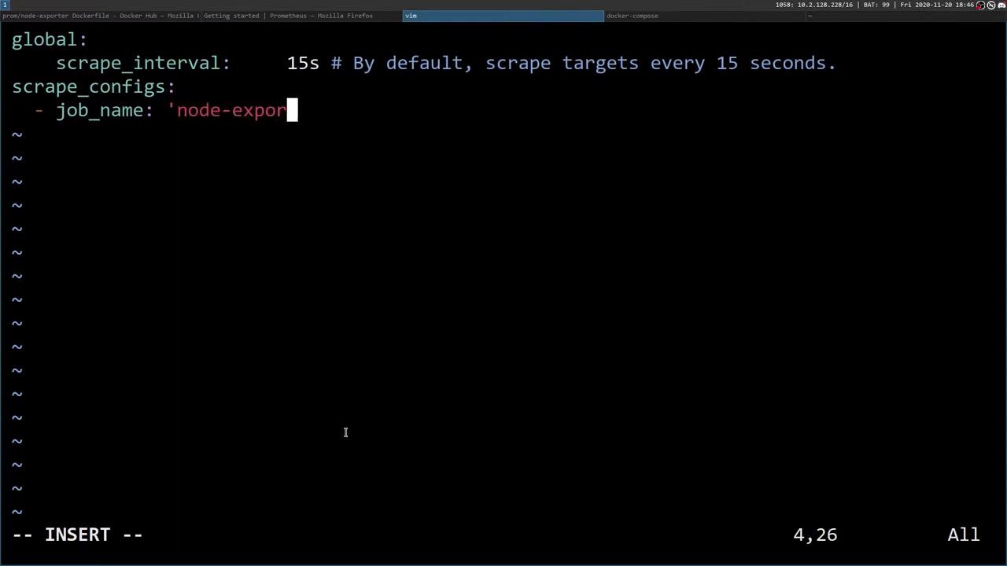
type("ter'")
Add a "static_configs:" line below the node-exporter job name, as in the guide's sample.
key("Return")
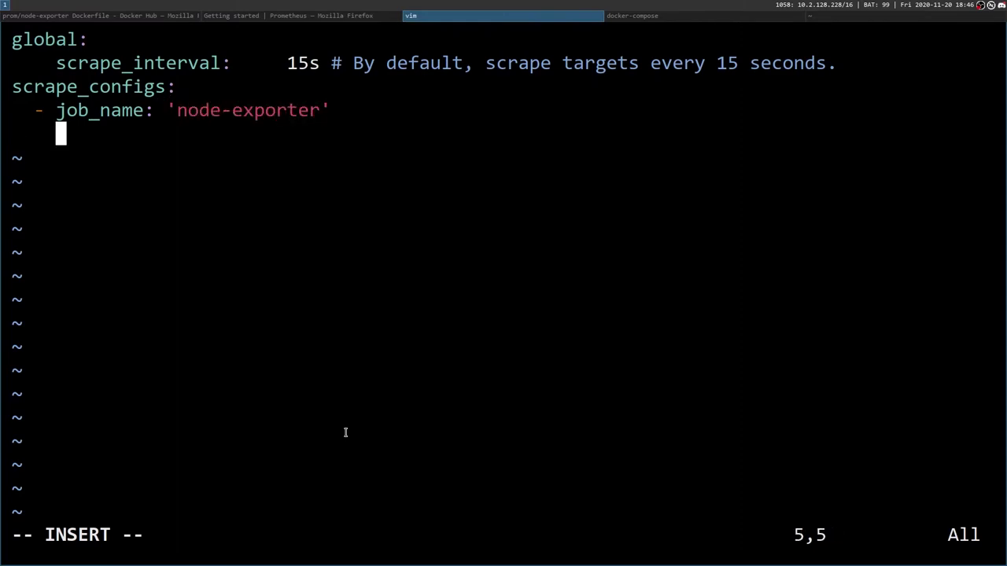
key("super+Left")
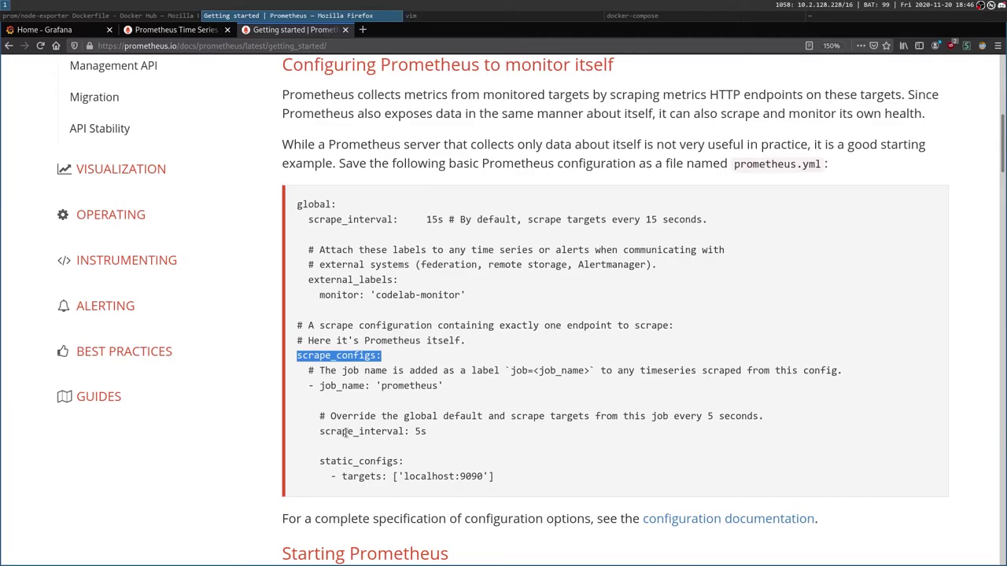
key("super+Right")
type("sta")
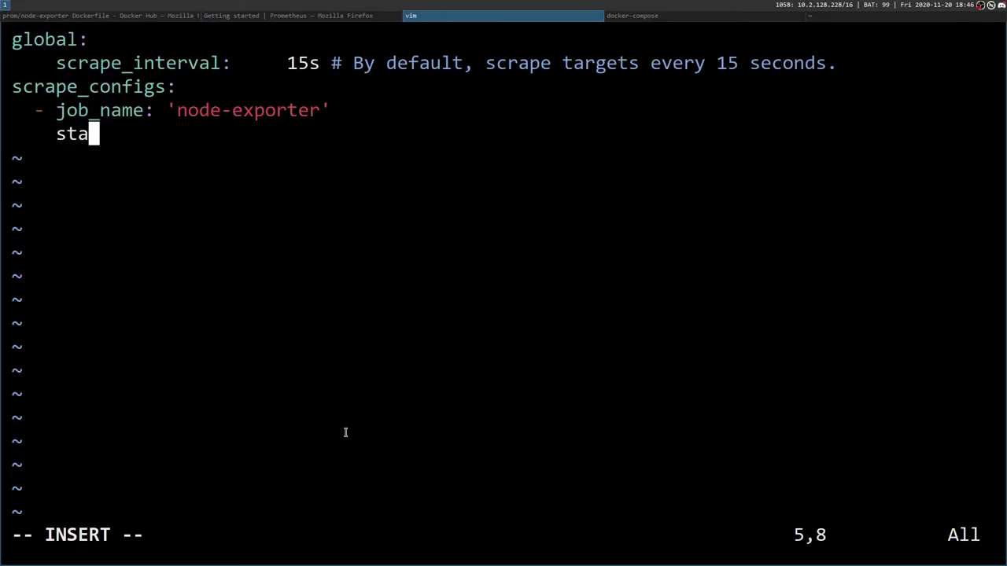
type("tic_configs:")
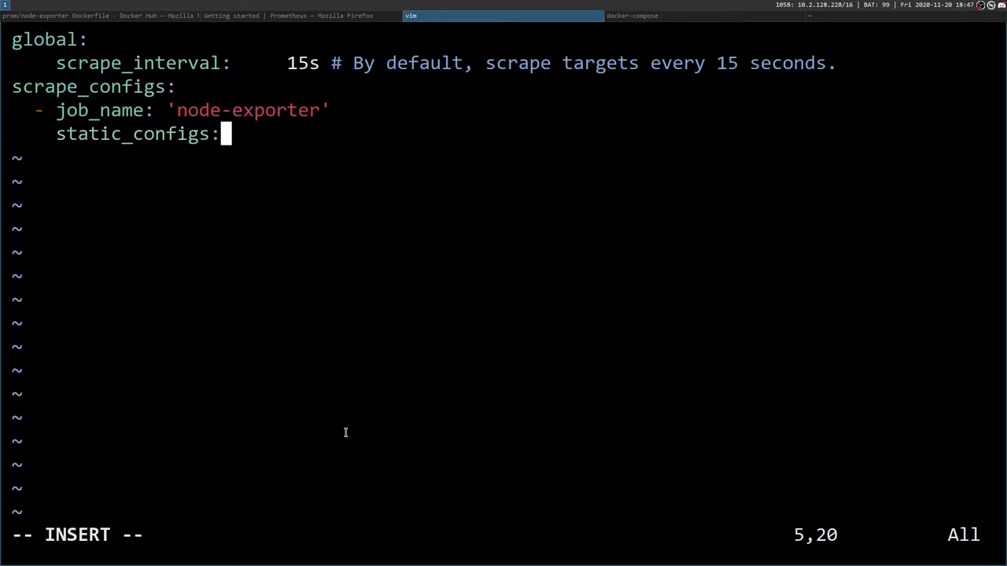
key("super+Left")
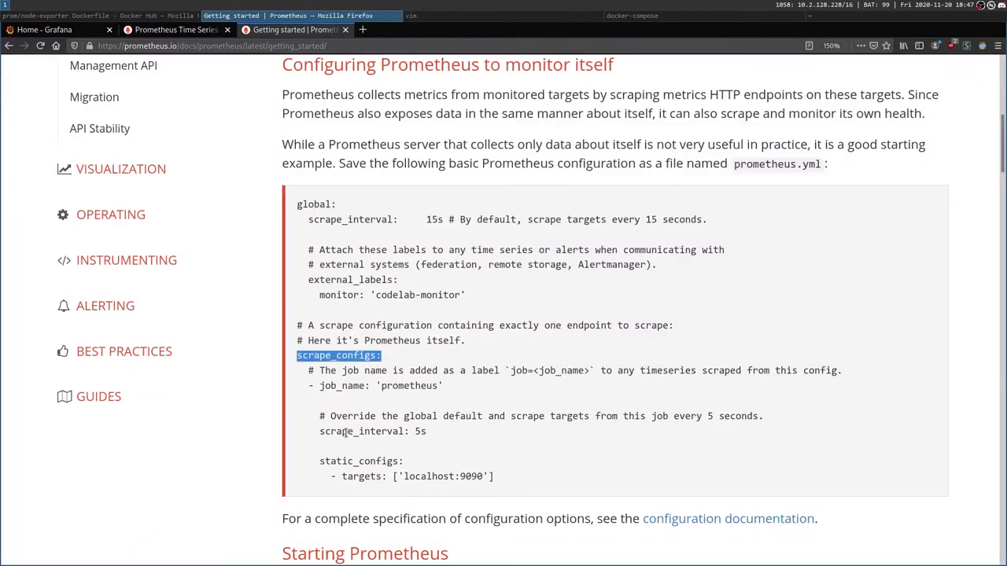
key("super+Right")
Add the entry "- targets: ['node-exporter:9100']" under static_configs, checking its form against the guide's sample.
key("Return")
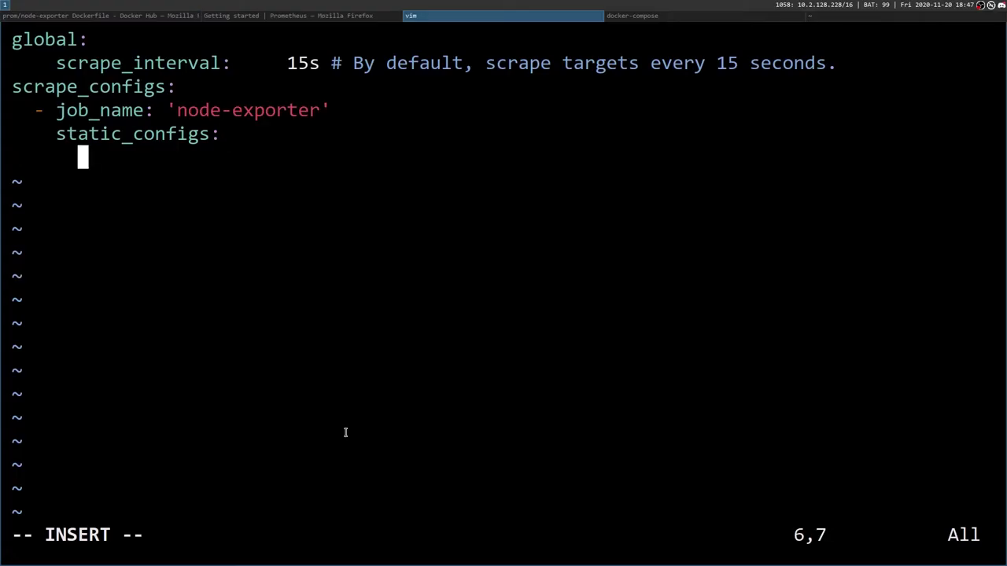
type("- tar")
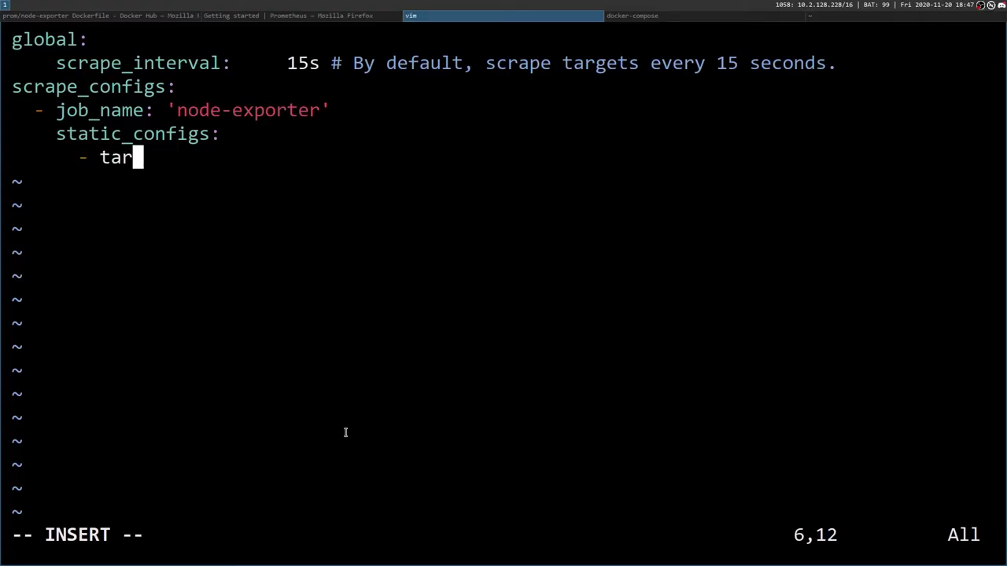
type("gets:")
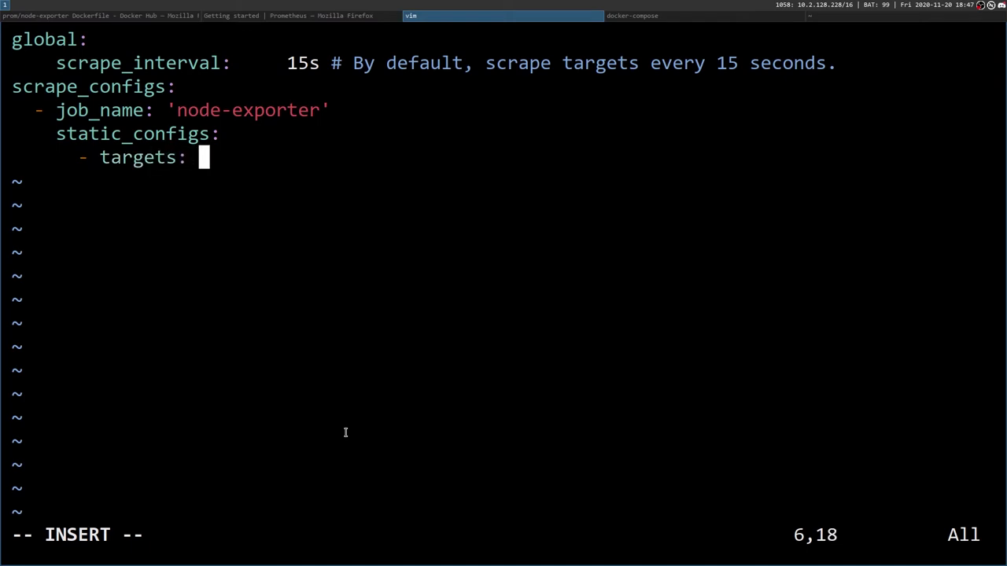
key("super+Left")
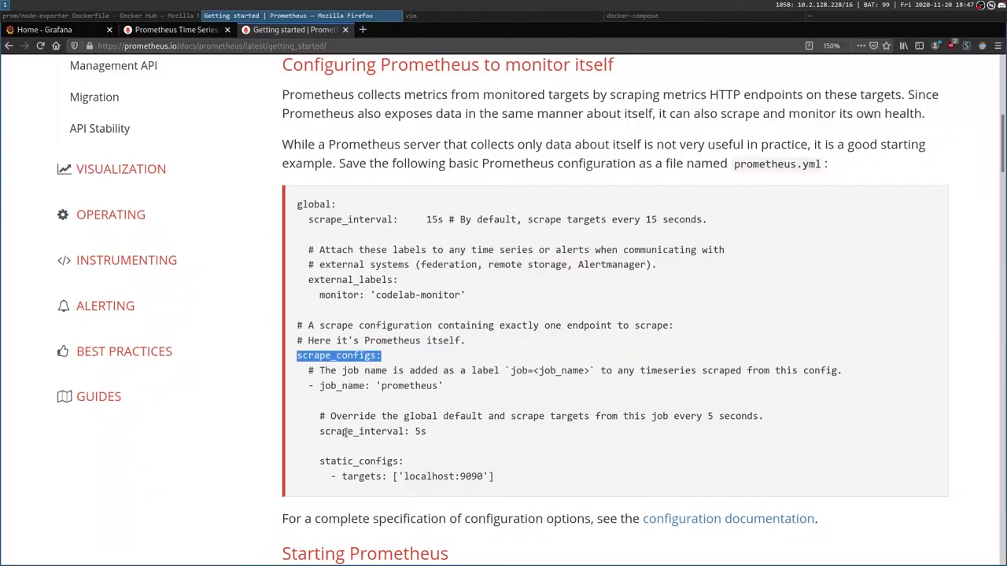
key("super+Right")
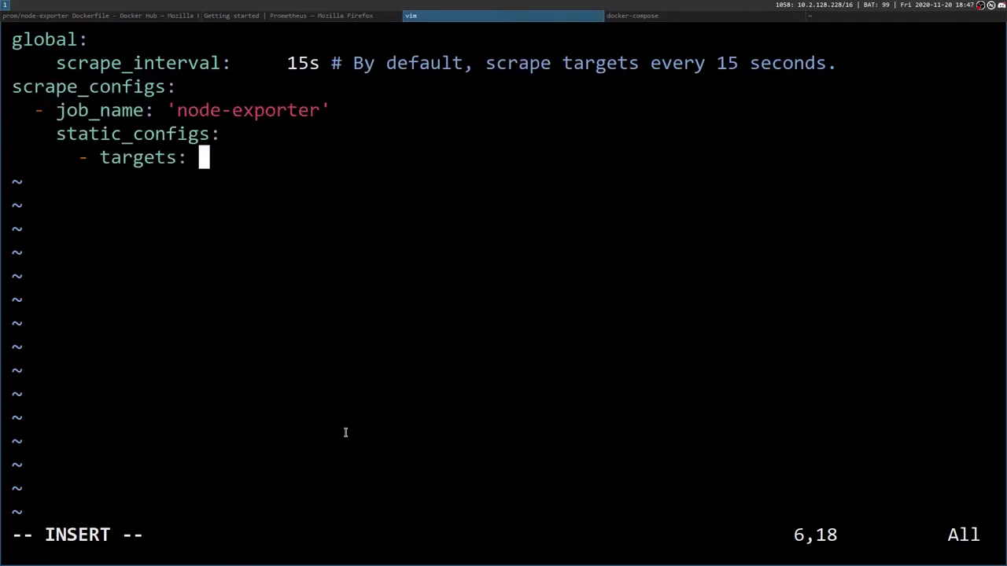
type("[]")
key("Left")
type("''")
key("Left")
type("node-")
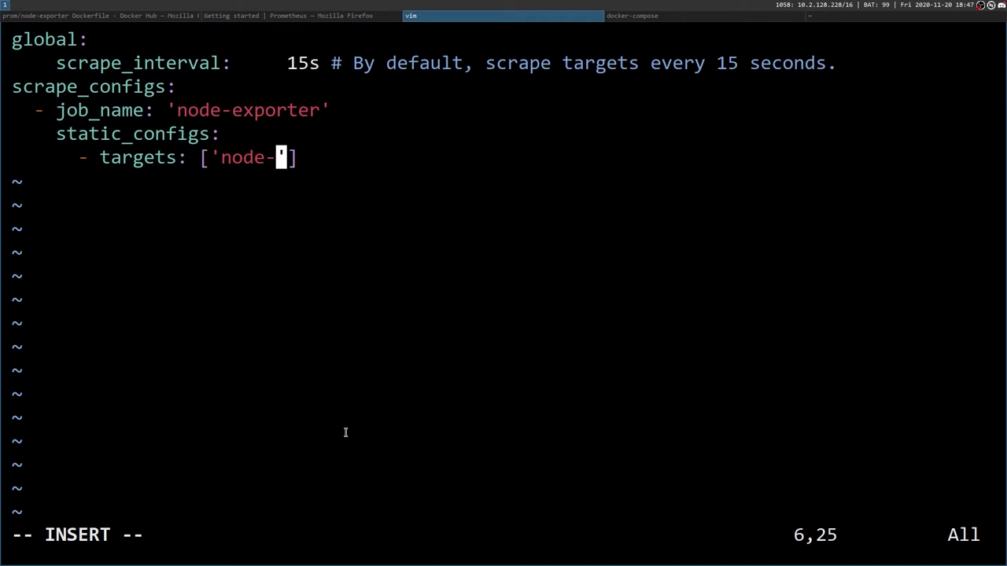
type("exporter")
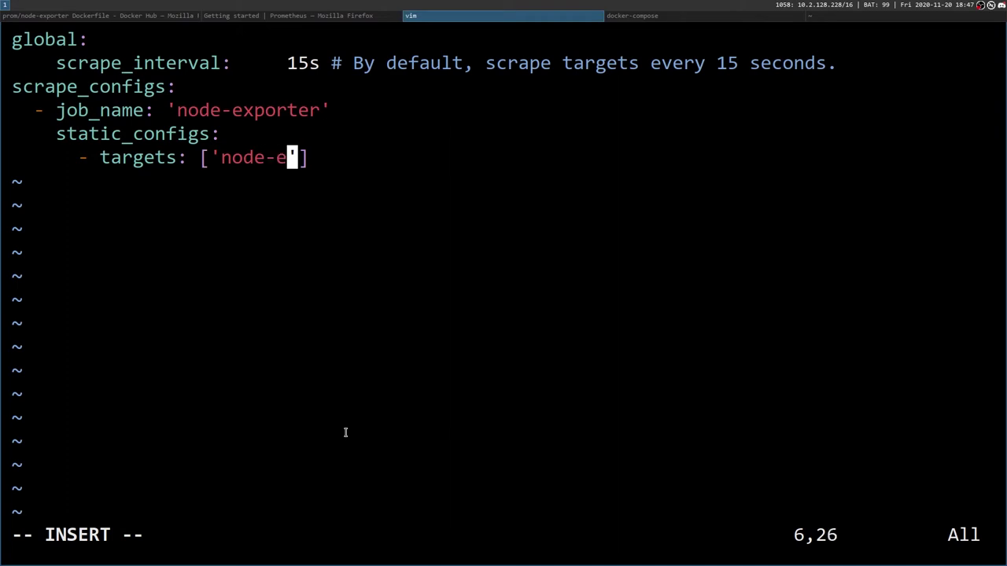
type(":9")
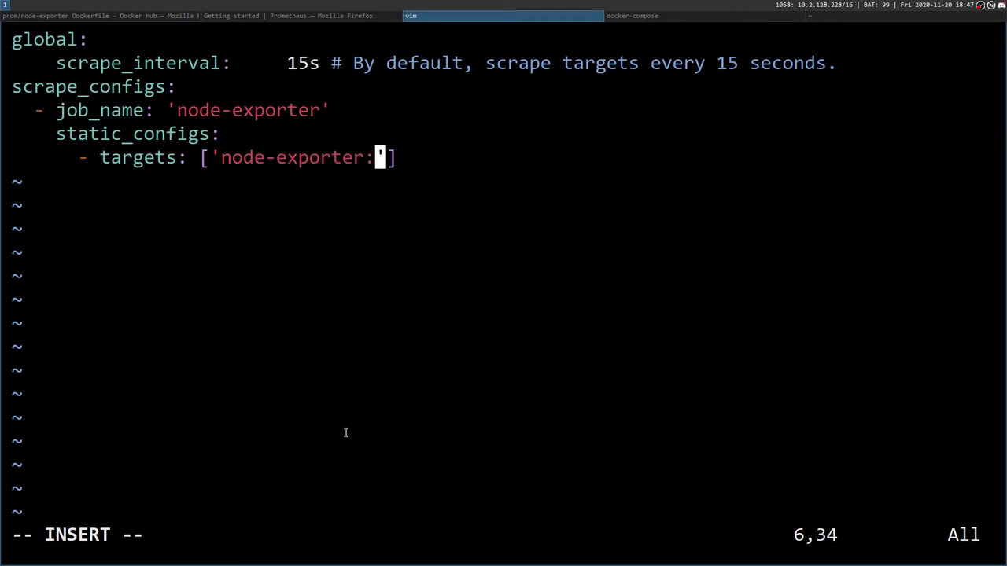
type("100")
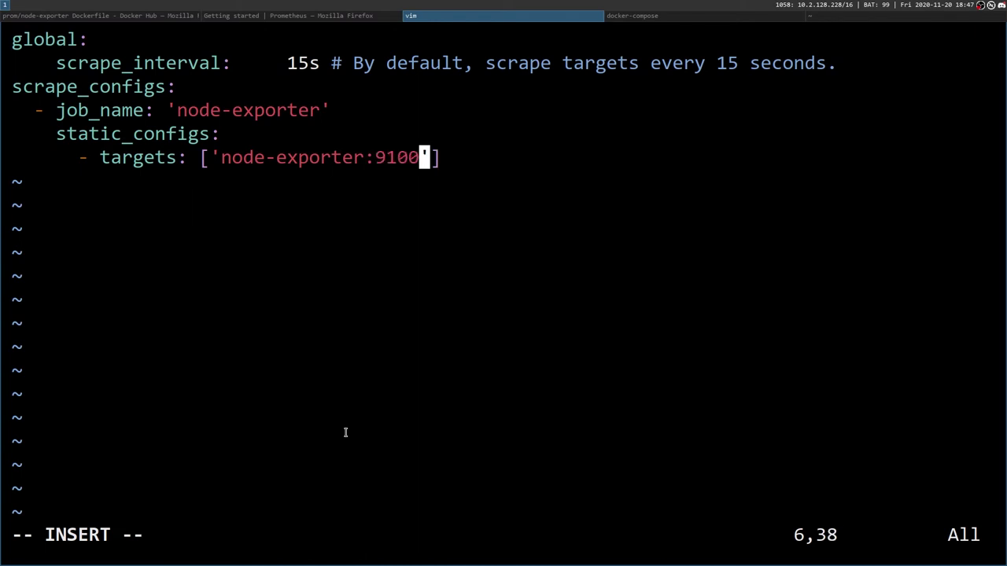
key("super+Left")
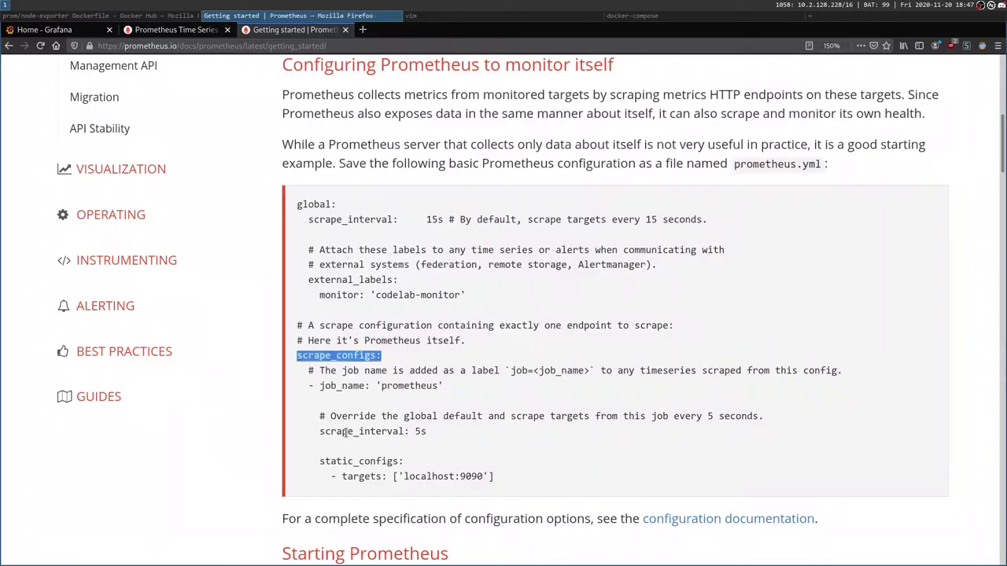
key("super+Right")
key("Right")
key("Right")
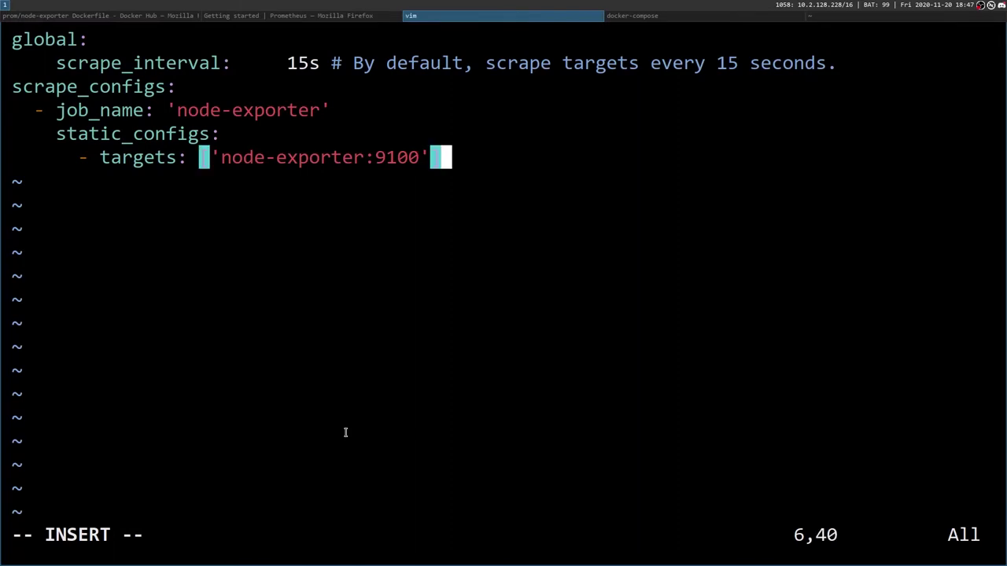
Add an unindented blank line after the targets entry and try to save prometheus.yml.
key("Return")
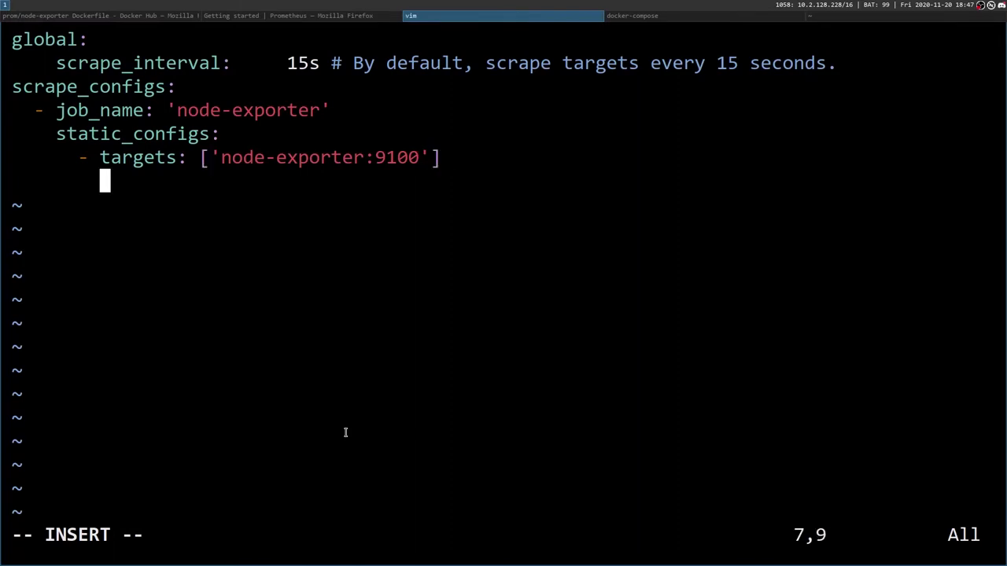
key("BackSpace")
key("BackSpace")
key("BackSpace")
key("BackSpace")
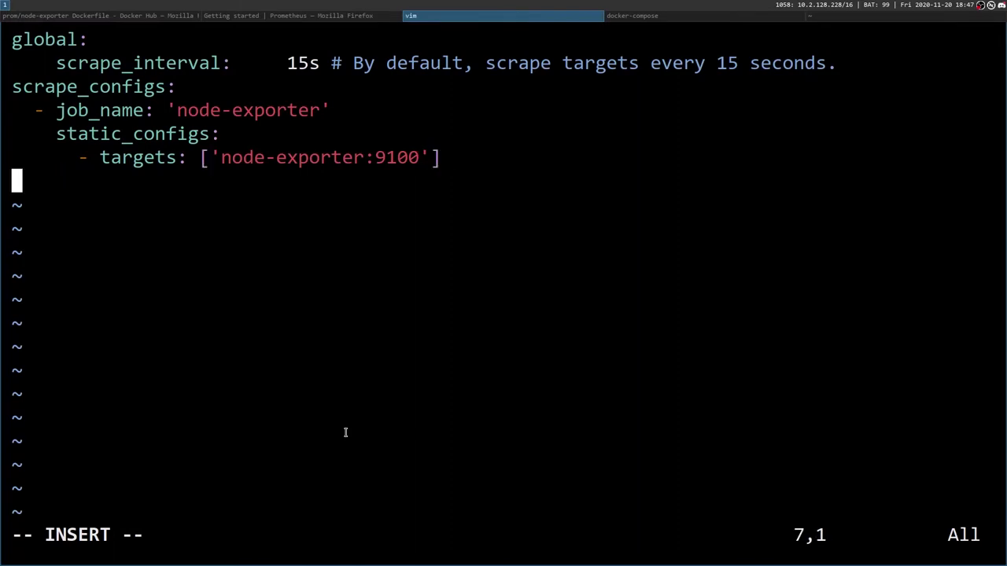
key("Escape")
type(":w")
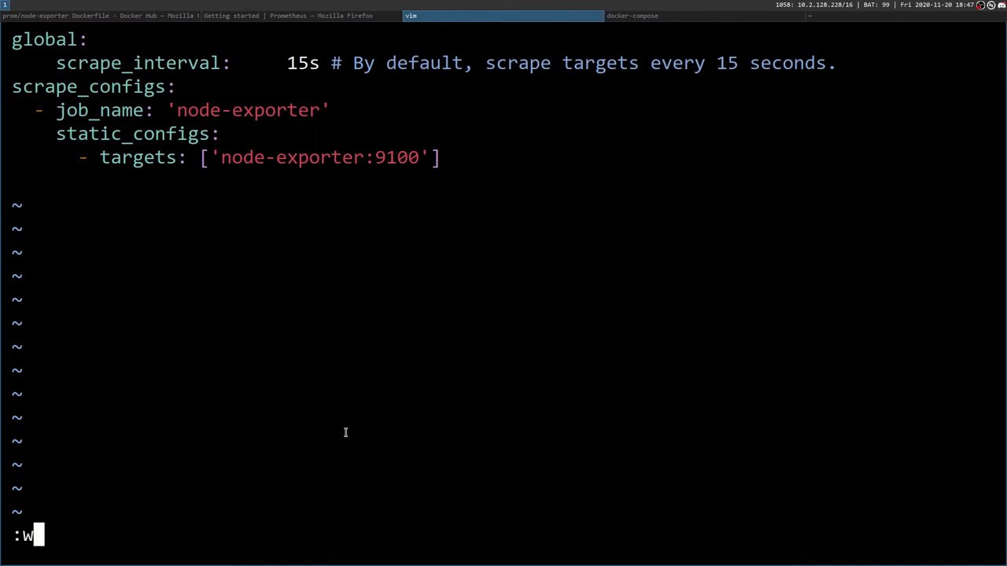
key("Return")
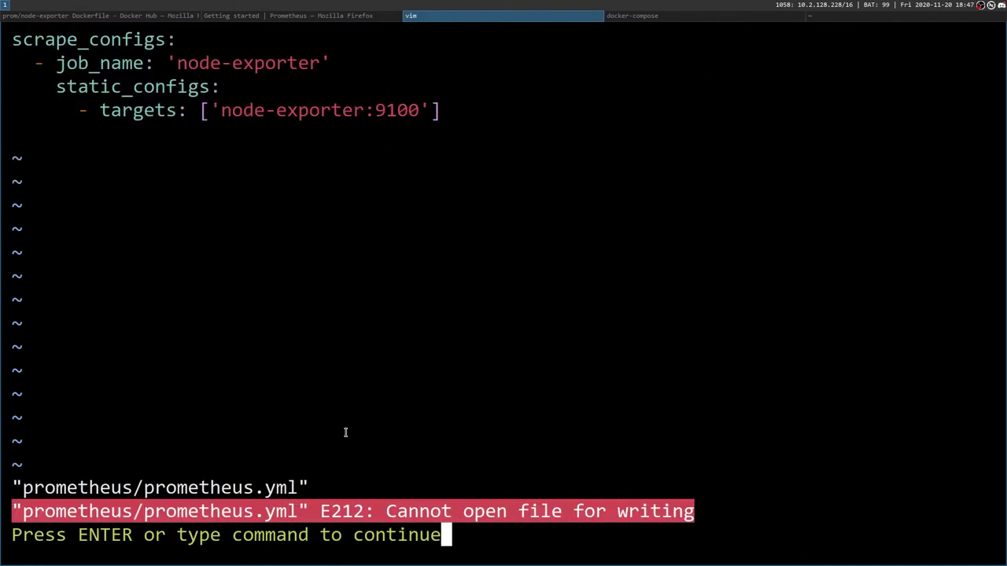
Stop the running docker-compose stack in the other terminal and try again to save prometheus.yml.
key("super+Right")
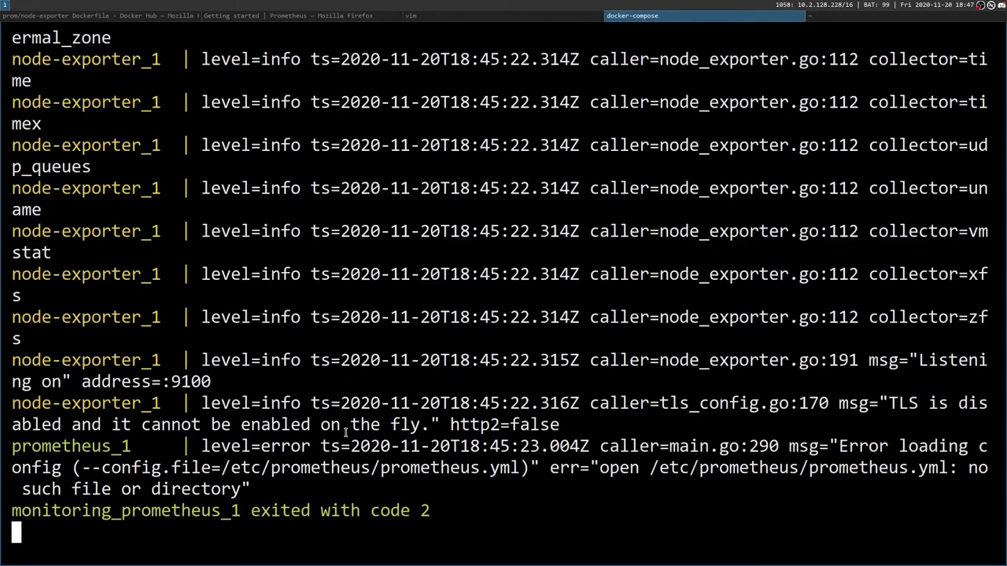
key("ctrl+c")
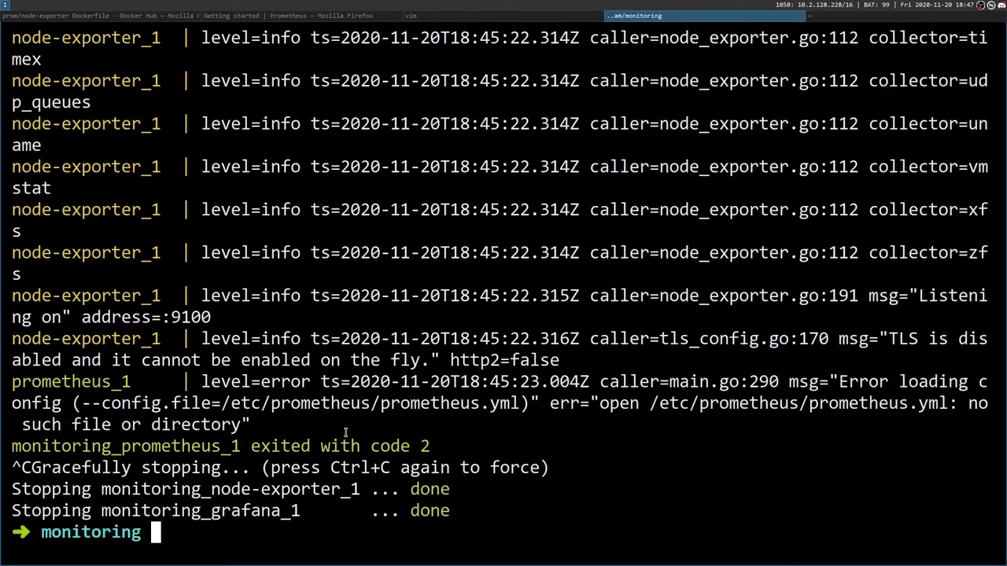
key("super+Left")
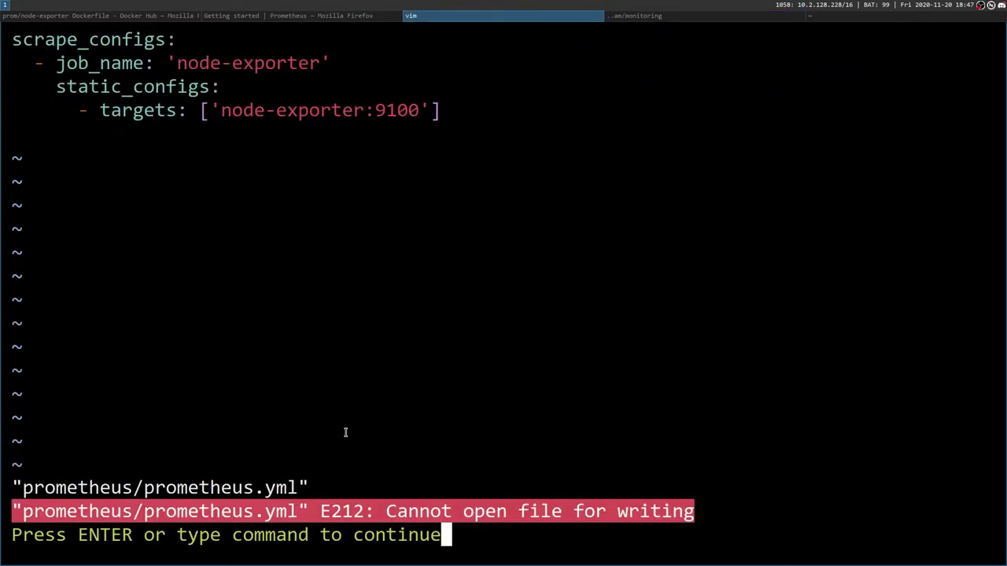
key("Return")
key("Escape")
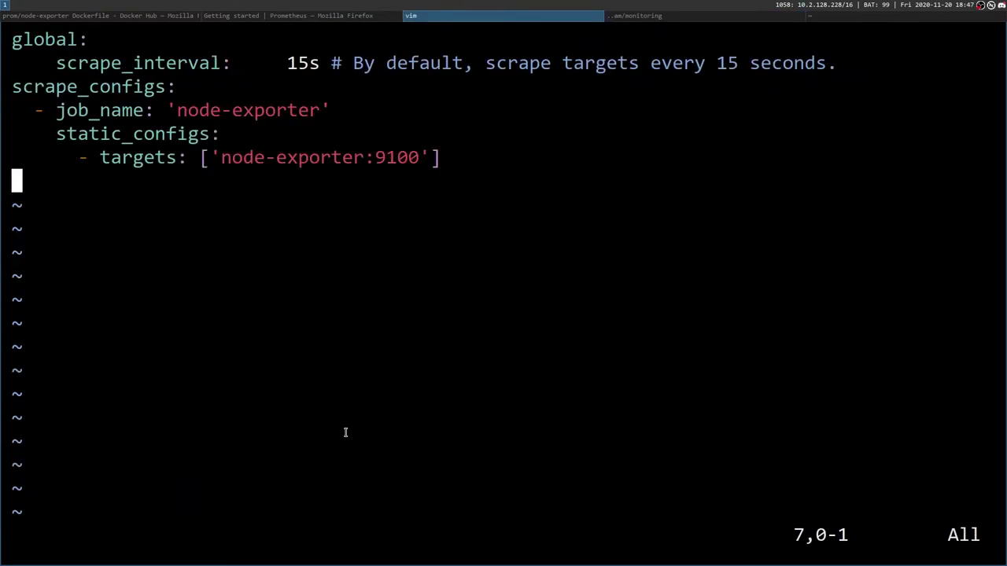
type(":w")
key("Return")
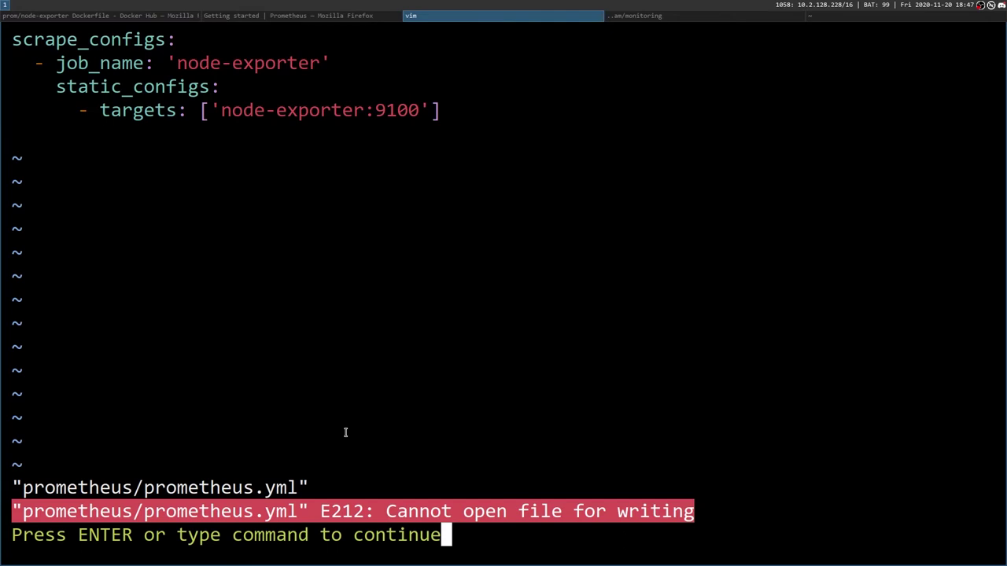
key("Return")
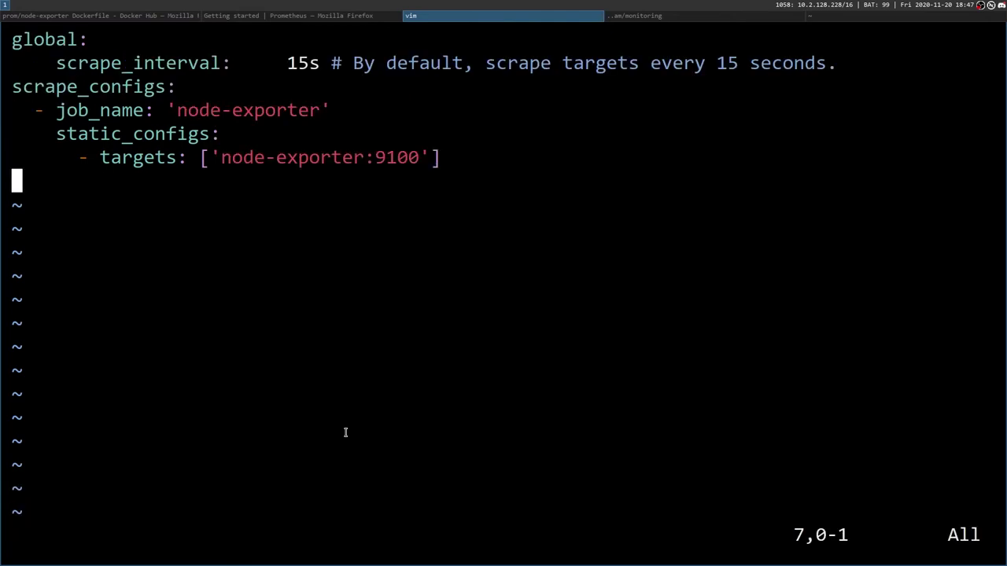
Select the whole configuration text from "global:" through the targets line, and quit vim without saving.
left_click_drag(9, 38, 445, 152)
type(":q!")
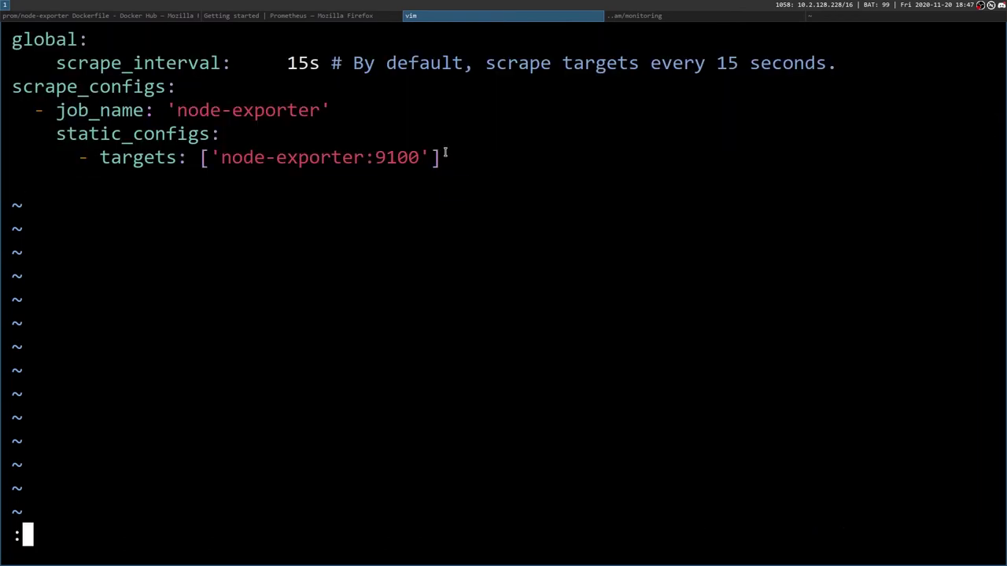
key("Return")
Reopen prometheus/prometheus.yml in vim with sudo and paste the copied configuration into it.
key("Up")
key("Left")
key("Left")
key("Left")
key("Left")
key("Left")
key("Left")
key("Left")
key("Left")
key("Left")
key("Left")
key("Left")
key("Left")
key("Left")
key("Left")
key("Left")
key("Left")
key("Left")
key("Left")
key("Left")
key("Left")
key("Left")
key("Left")
key("Left")
key("Left")
key("Left")
key("Left")
key("Left")
key("Left")
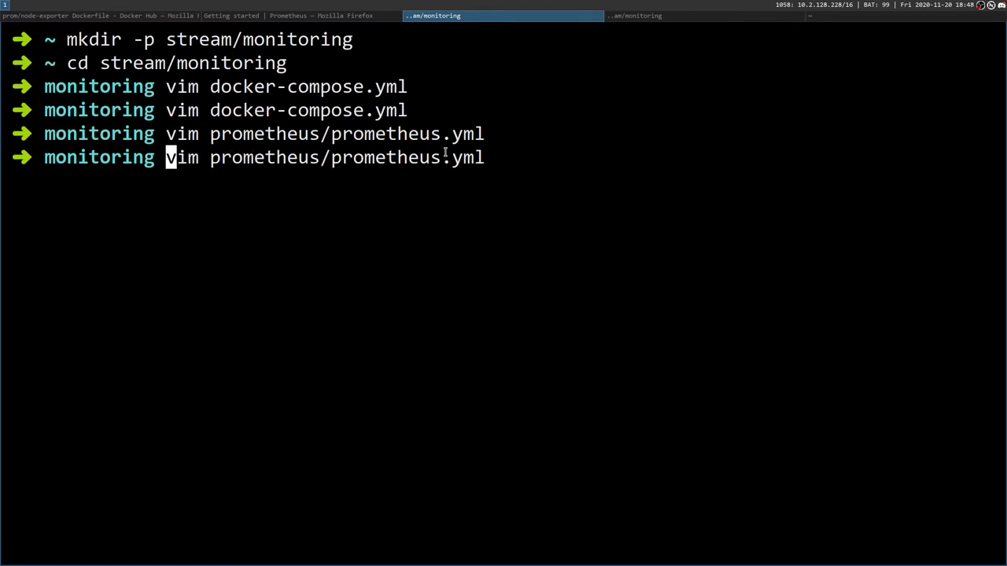
type("sudo")
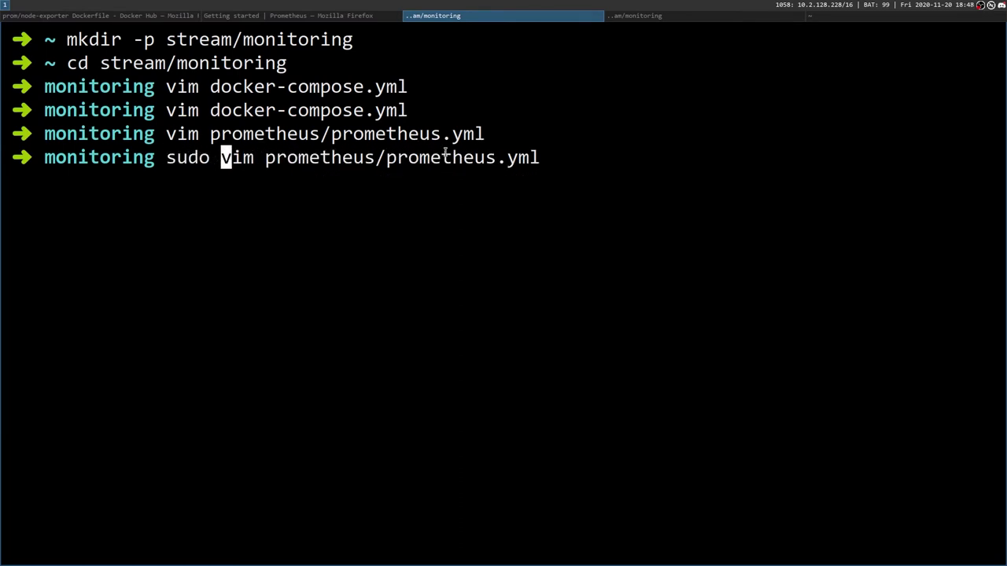
key("Return")
key("i")
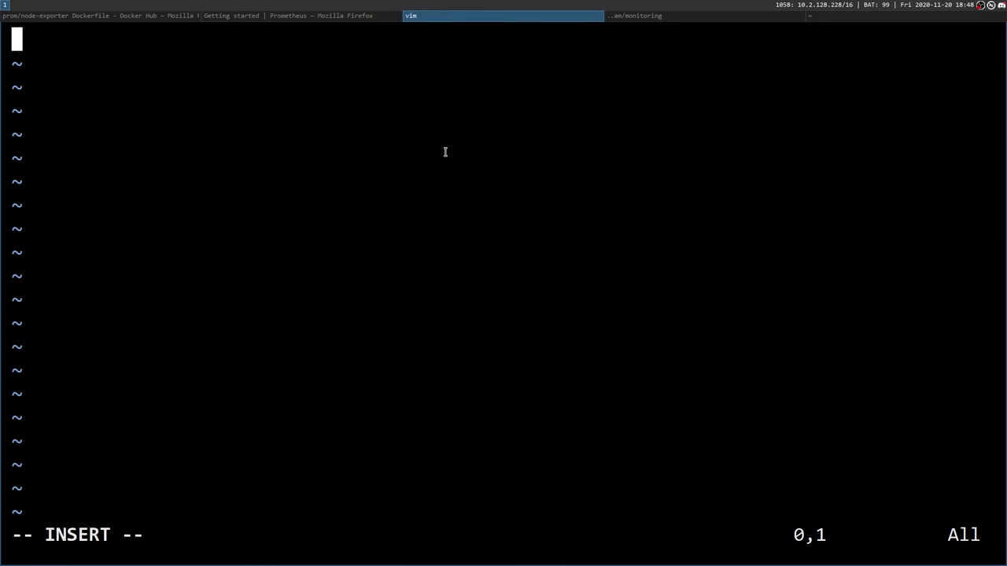
key("ctrl+shift+v")
Reduce the indentation of the scrape_interval line under global to two spaces.
key("Left")
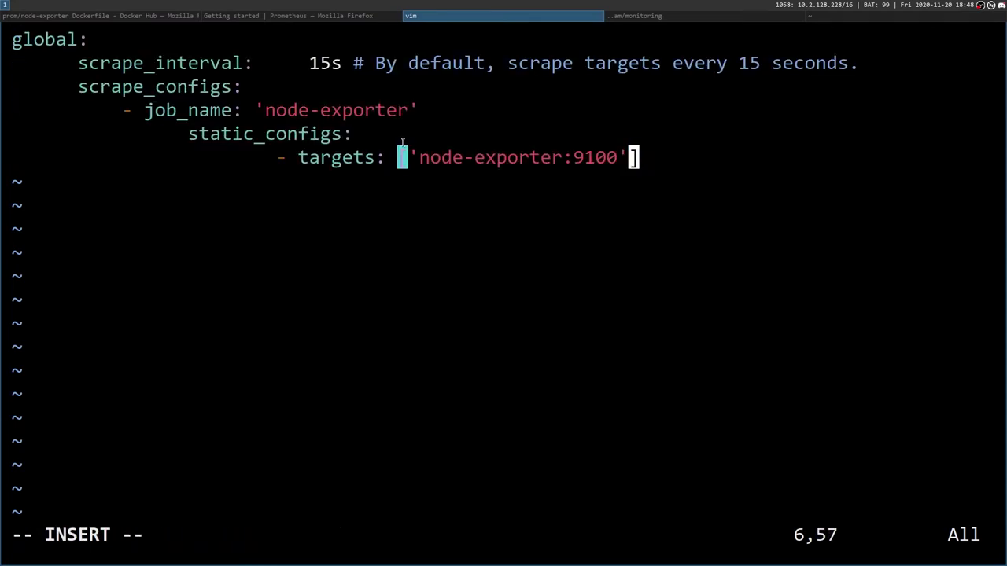
key("Up")
key("Up")
key("Up")
key("Up")
key("Left")
key("Left")
key("Left")
key("Left")
key("Left")
key("Left")
key("Left")
key("Left")
key("Left")
key("Left")
key("Left")
key("Left")
key("Left")
key("Left")
key("Left")
key("Left")
key("Left")
key("Left")
key("Left")
key("Left")
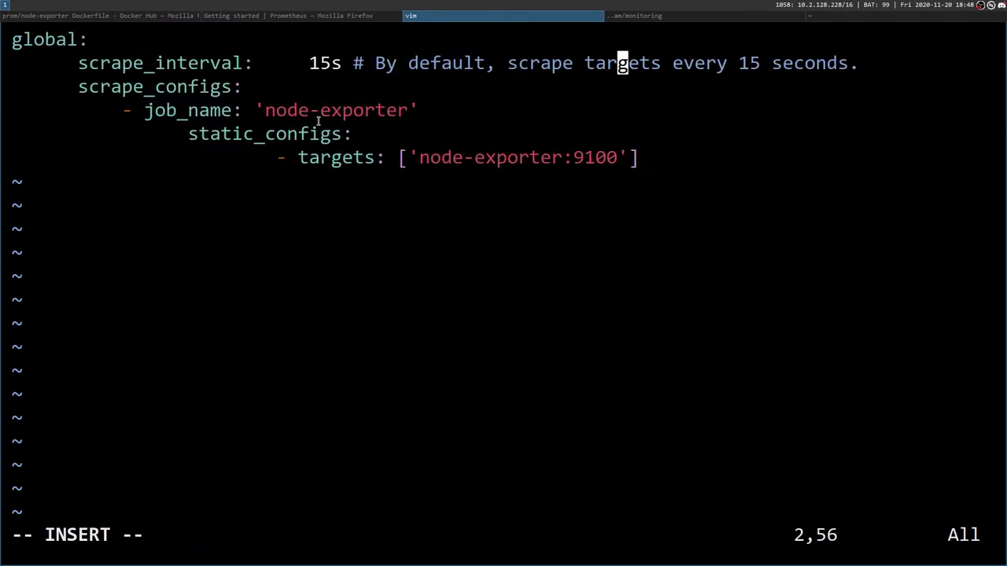
key("Left")
key("Left")
key("Left")
key("Left")
key("Left")
key("Left")
key("Left")
key("Left")
key("Left")
key("Left")
key("Left")
key("Left")
key("Left")
key("Left")
key("Left")
key("Left")
key("Left")
key("Left")
key("Left")
key("Left")
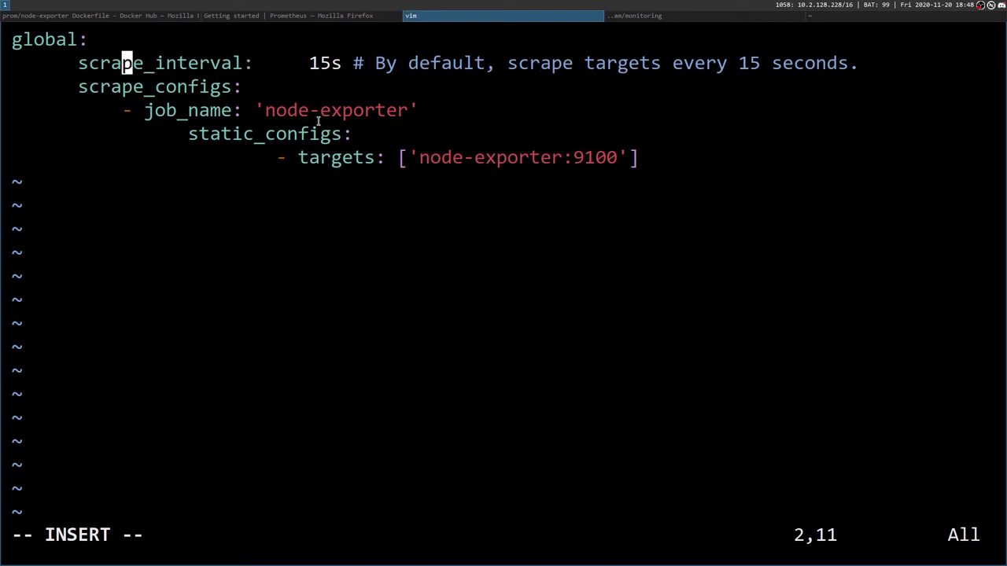
key("Right")
key("BackSpace")
key("BackSpace")
key("BackSpace")
key("BackSpace")
key("BackSpace")
key("BackSpace")
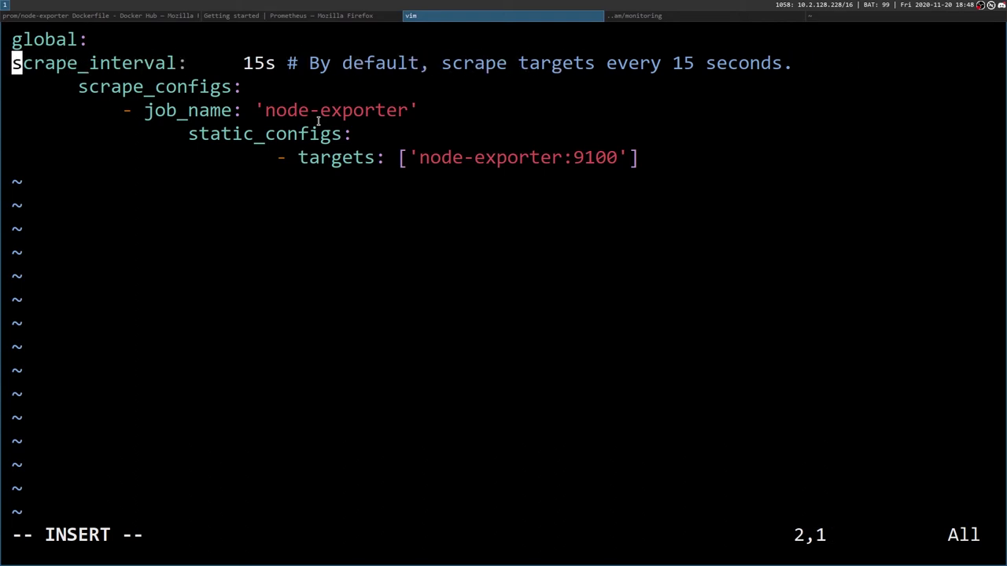
Remove all indentation in front of scrape_configs so it sits at the same level as global.
key("Down")
key("Right")
key("Right")
key("Right")
key("Right")
key("BackSpace")
key("BackSpace")
key("BackSpace")
key("BackSpace")
key("BackSpace")
key("BackSpace")
Reduce the indentation of the "- job_name: 'node-exporter'" line under scrape_configs to one space.
key("Down")
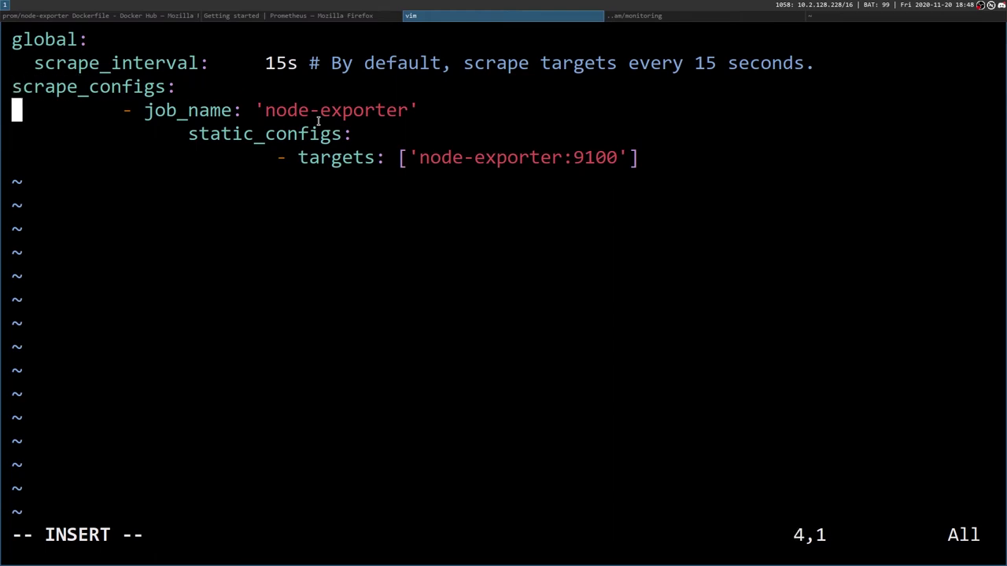
key("Delete")
key("Delete")
key("Delete")
key("Delete")
key("Delete")
key("Delete")
key("Delete")
key("Delete")
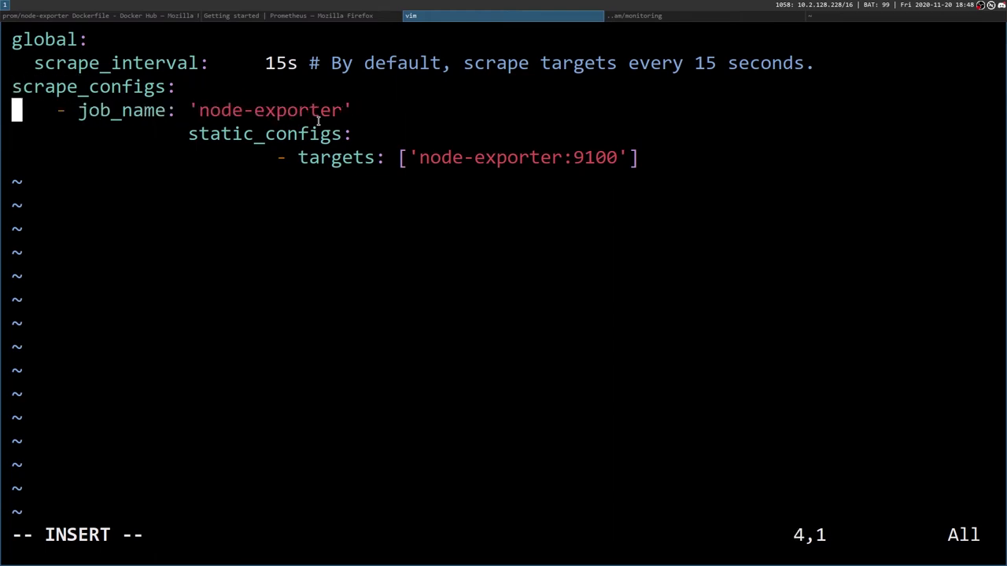
key("Delete")
Reduce the indentation of static_configs to three spaces so it aligns with job_name.
key("Down")
key("Delete")
key("Delete")
key("Delete")
key("Delete")
key("Delete")
key("Delete")
key("Delete")
key("Delete")
key("Delete")
key("Delete")
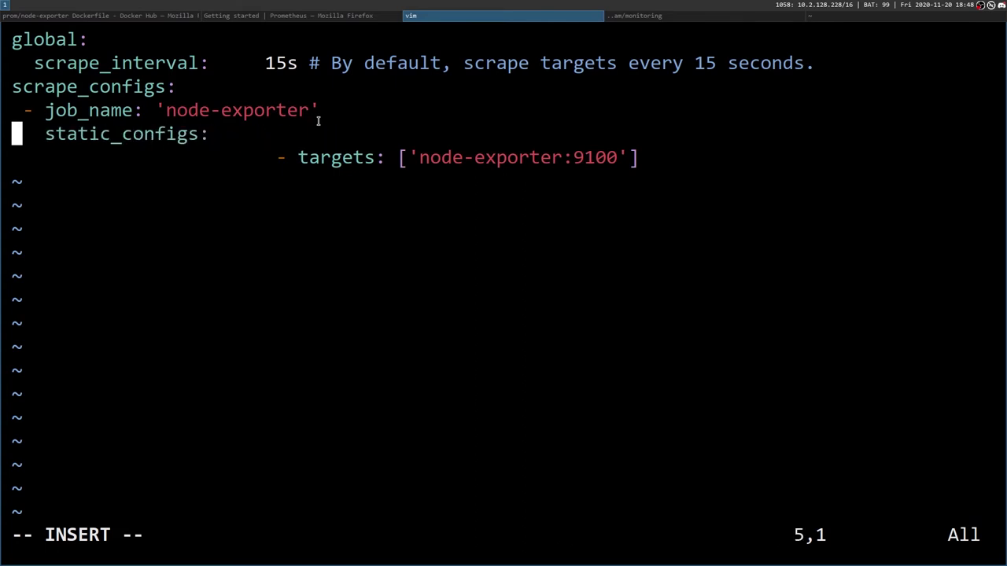
Check the guide's sample configuration and reduce the indentation of the "- targets: ['node-exporter:9100']" line to five spaces.
key("super+Left")
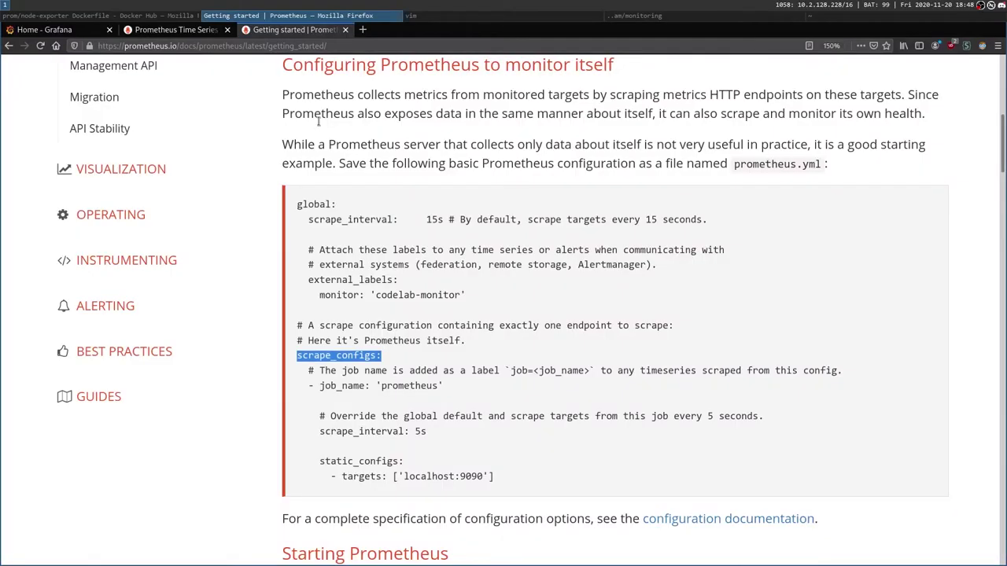
key("super+Right")
key("Down")
key("Delete")
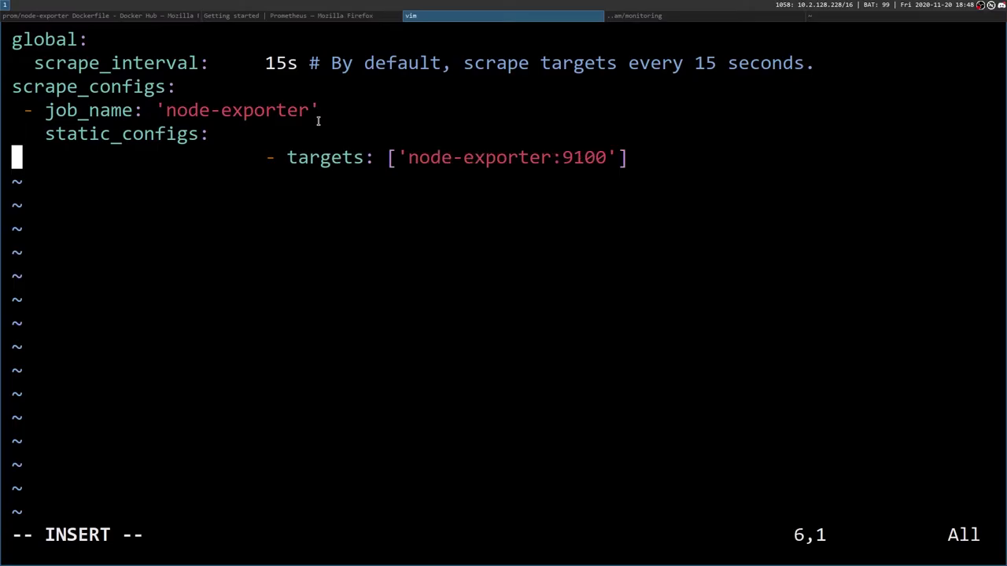
key("Delete")
key("Delete")
key("Delete")
key("Delete")
key("Delete")
key("Delete")
key("Delete")
key("Delete")
key("Delete")
key("Delete")
key("Delete")
key("Delete")
key("Delete")
key("Delete")
key("Delete")
key("Delete")
key("Delete")
key("Delete")
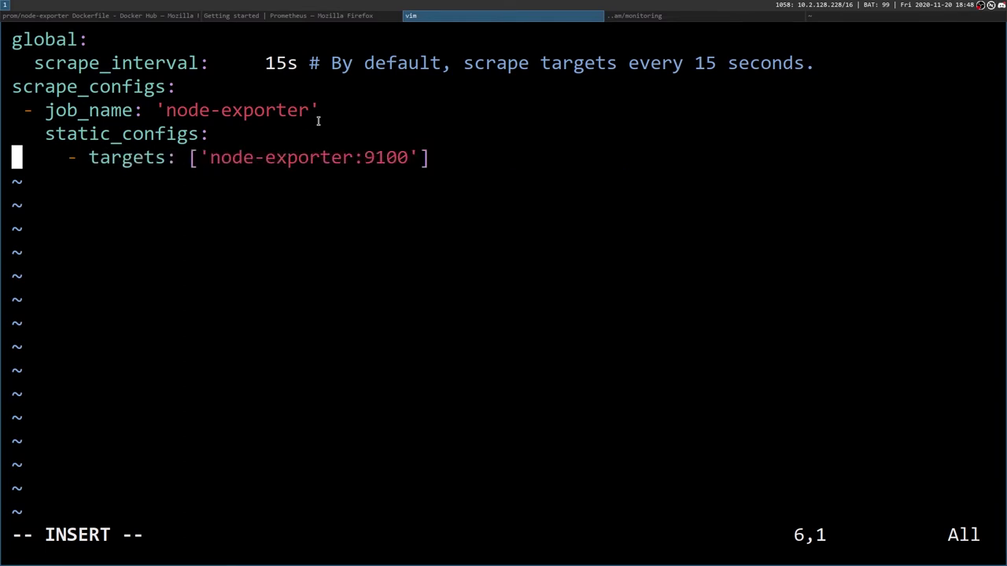
Save prometheus.yml and quit vim.
key("Escape")
type(":")
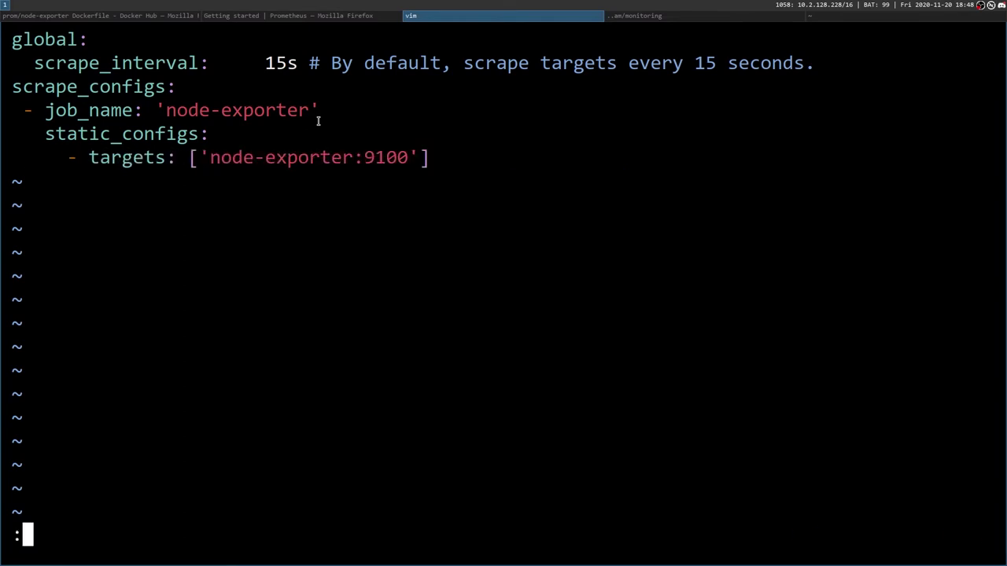
type("wq")
key("Return")
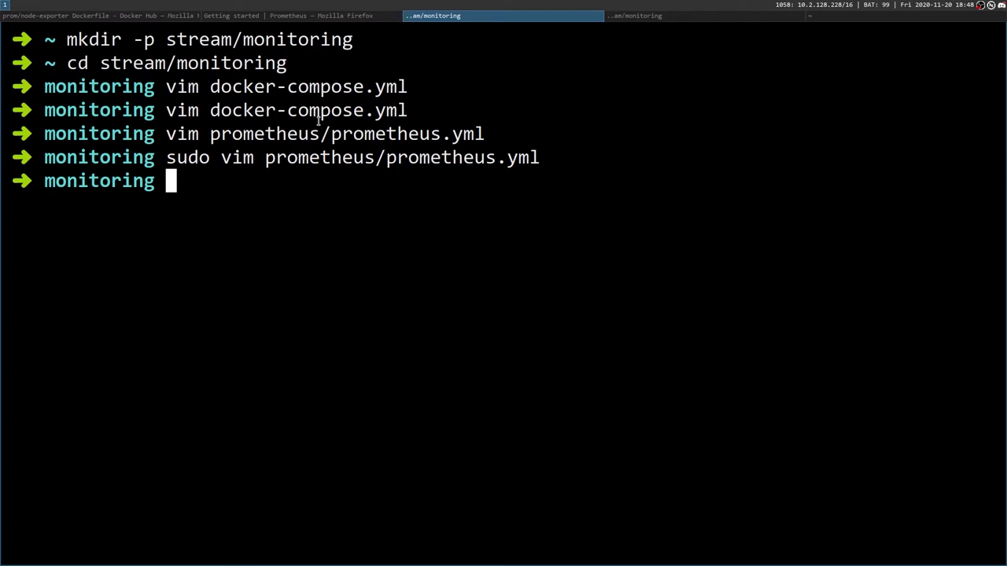
Start the docker-compose stack again in the other terminal and check the log for the configuration file loading message.
key("super+Right")
key("Up")
key("Return")
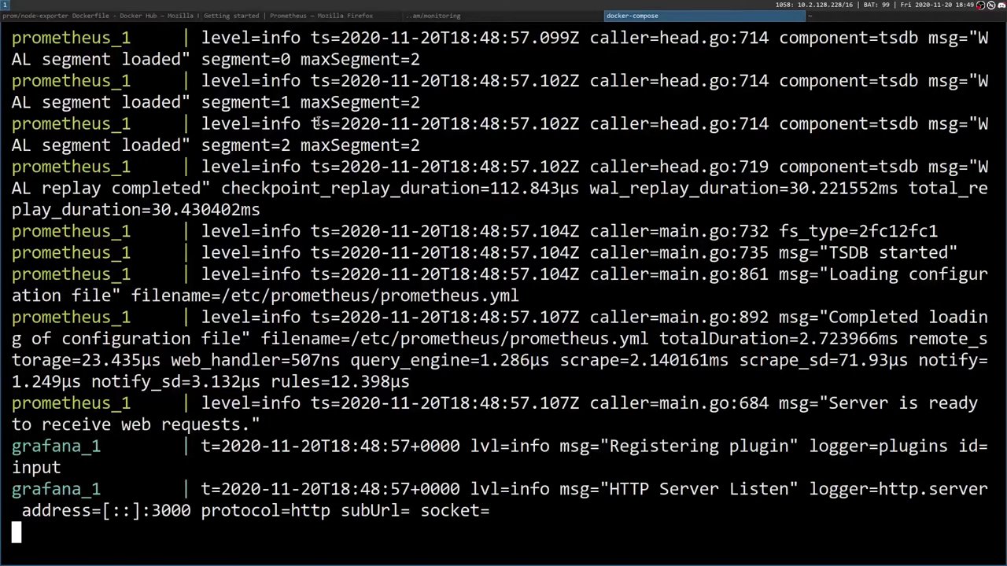
left_click_drag(828, 317, 733, 338)
Switch to Firefox, close the Getting started guide and reload the Prometheus Targets page to check the node-exporter target's state.
key("alt+Tab")
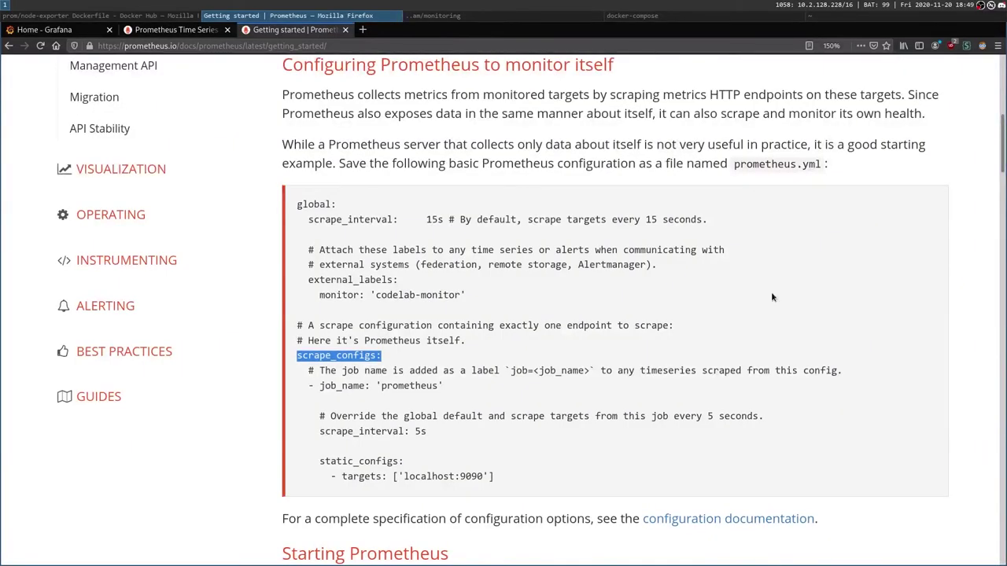
left_click(177, 29)
middle_click(267, 30)
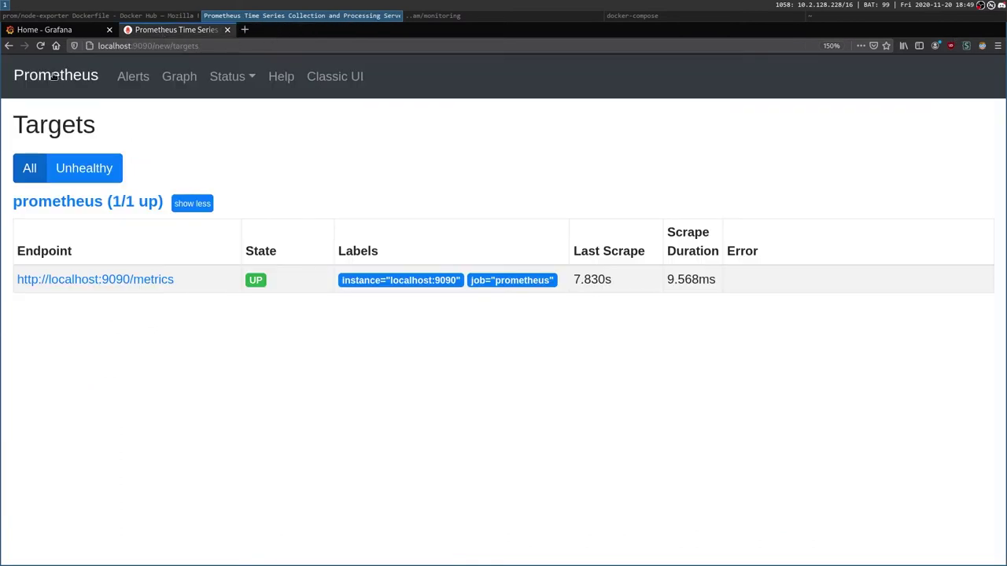
left_click(40, 45)
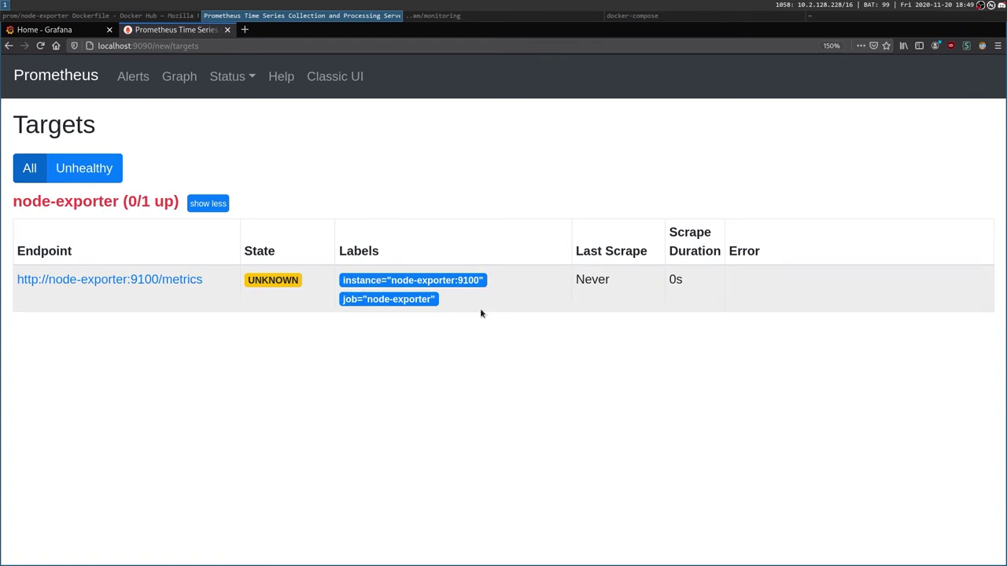
left_click(41, 46)
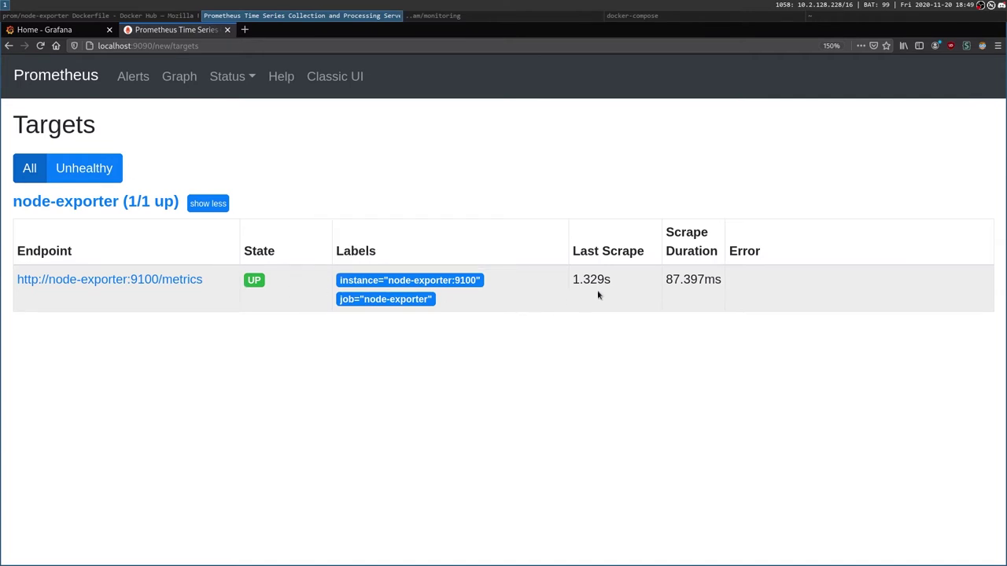
left_click(91, 35)
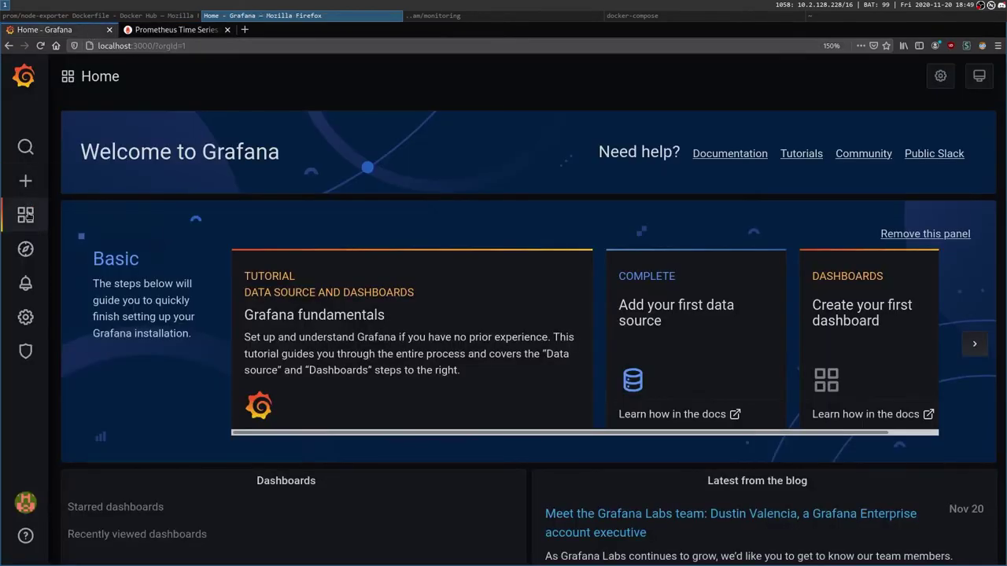
left_click(179, 35)
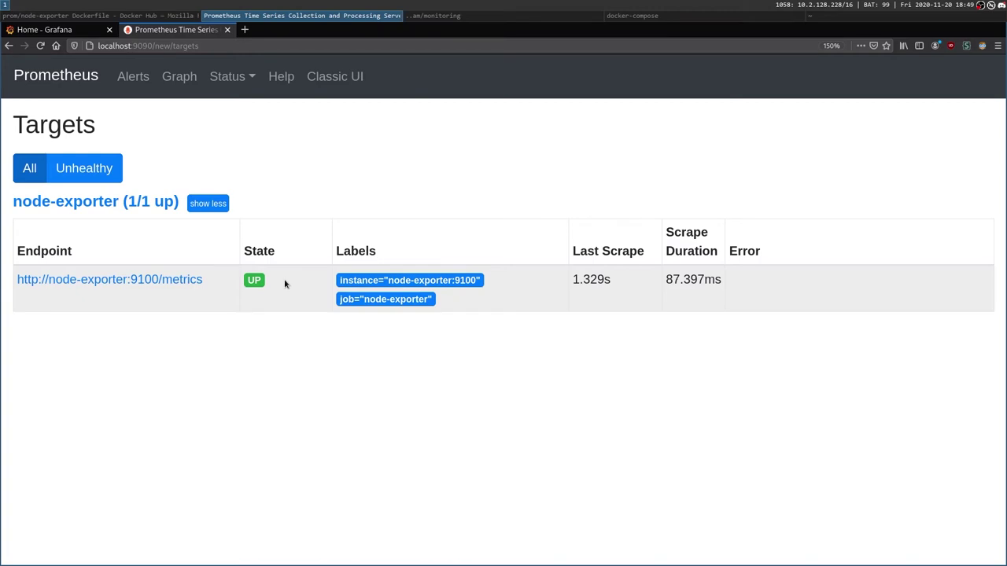
Switch to Grafana's Explore view, query the node_boot_time_seconds metric from Prometheus and inspect its latest data point in the graph.
left_click(67, 29)
mouse_move(26, 227)
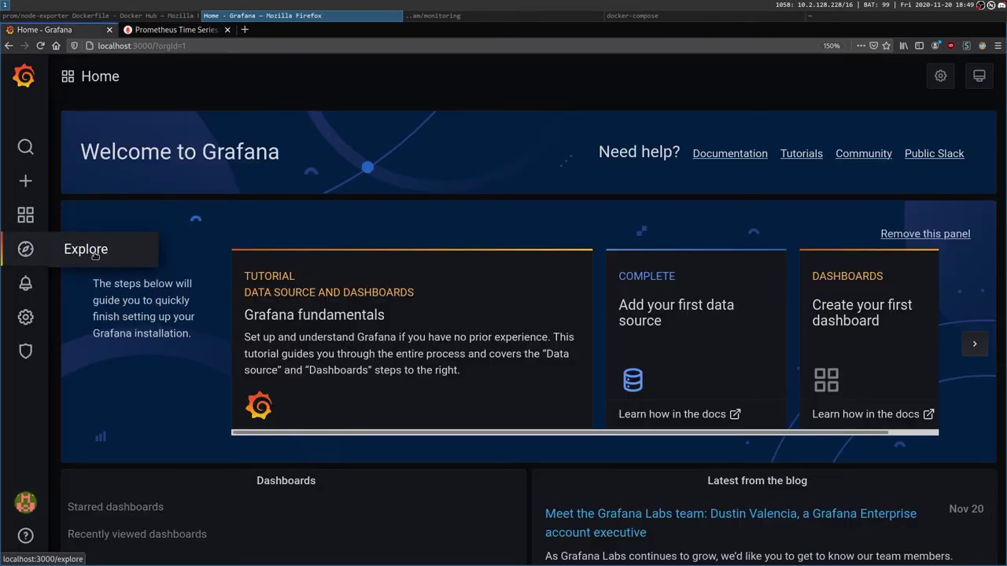
left_click(26, 248)
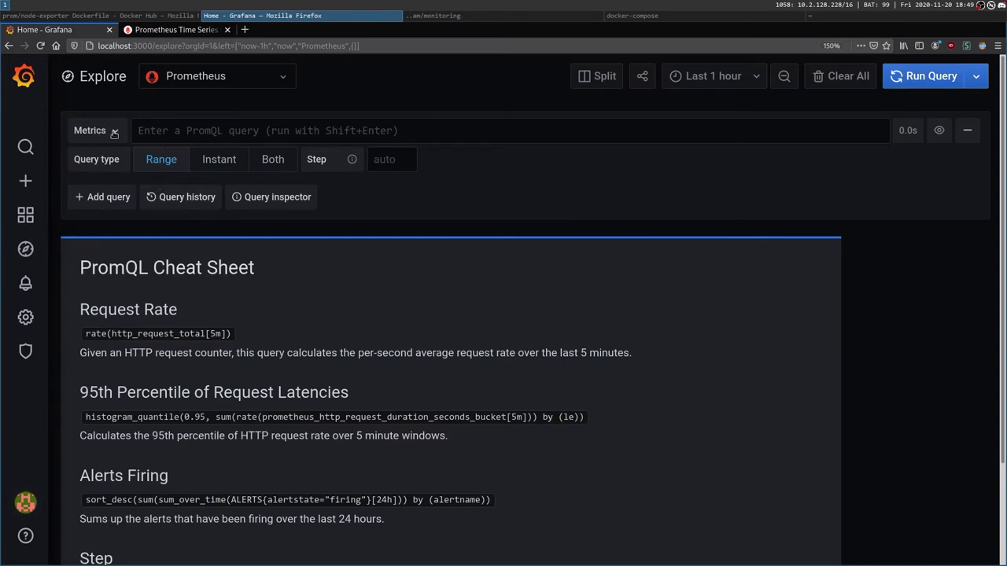
left_click(111, 133)
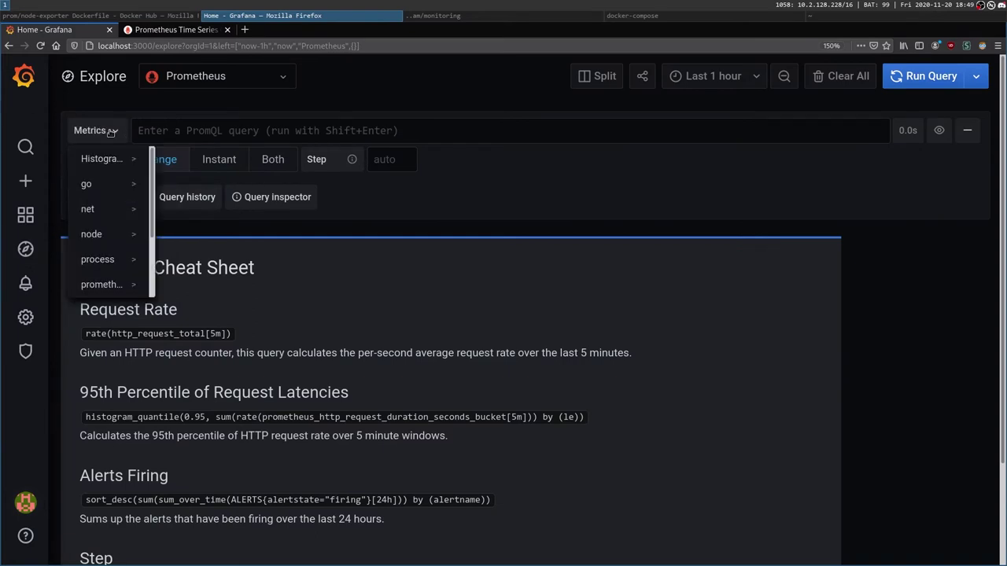
left_click(117, 236)
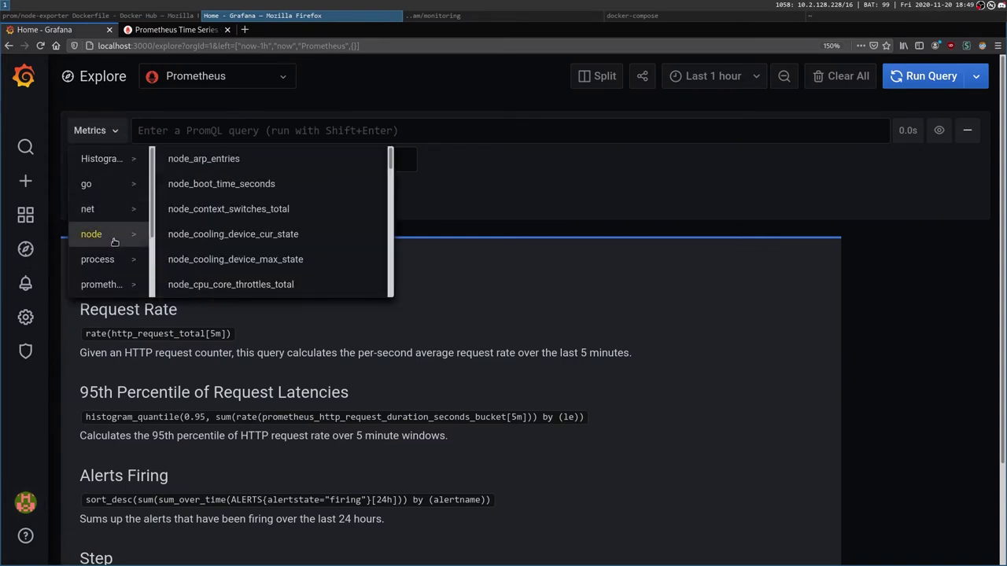
left_click(232, 191)
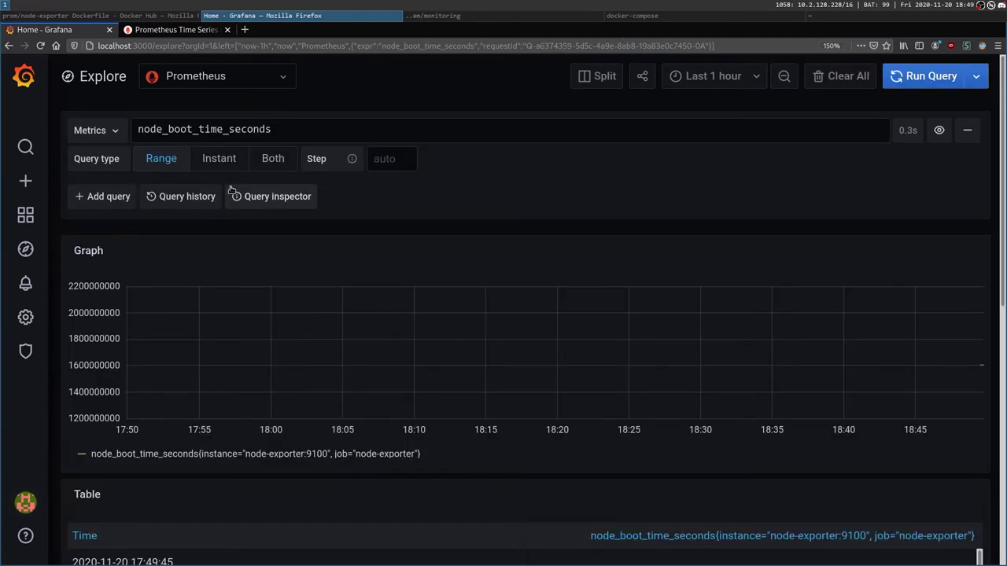
mouse_move(982, 369)
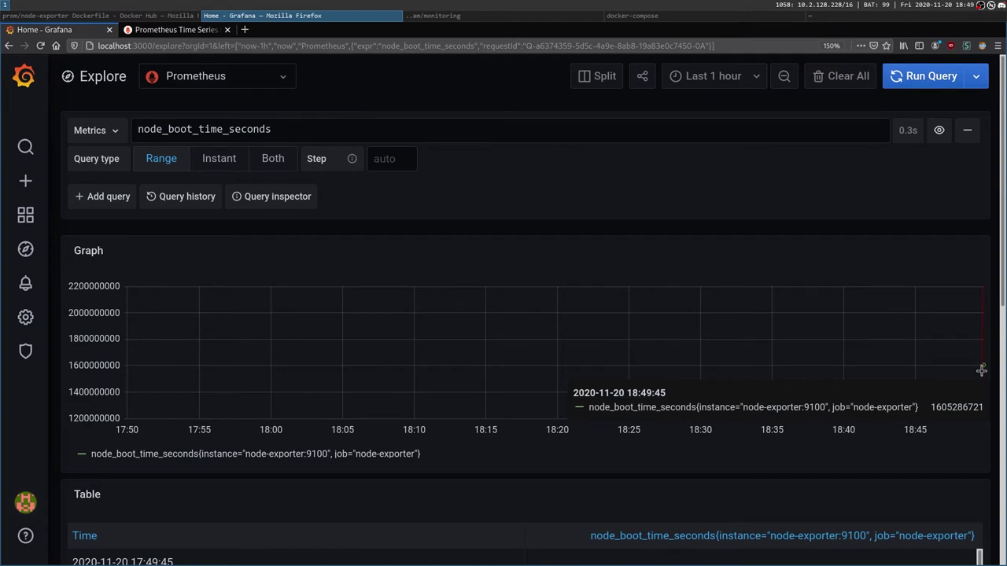
Query the node_cpu_seconds_total metric and examine its per-CPU series in the graph legend and table, with the page enlarged to 170%.
left_click(118, 134)
scroll(285, 244, "down", 2)
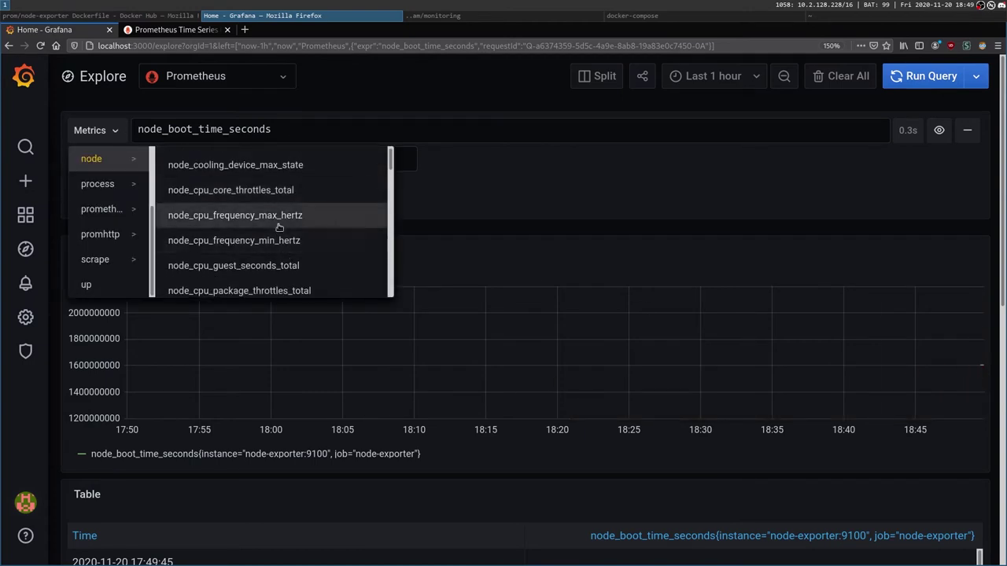
scroll(283, 250, "down", 2)
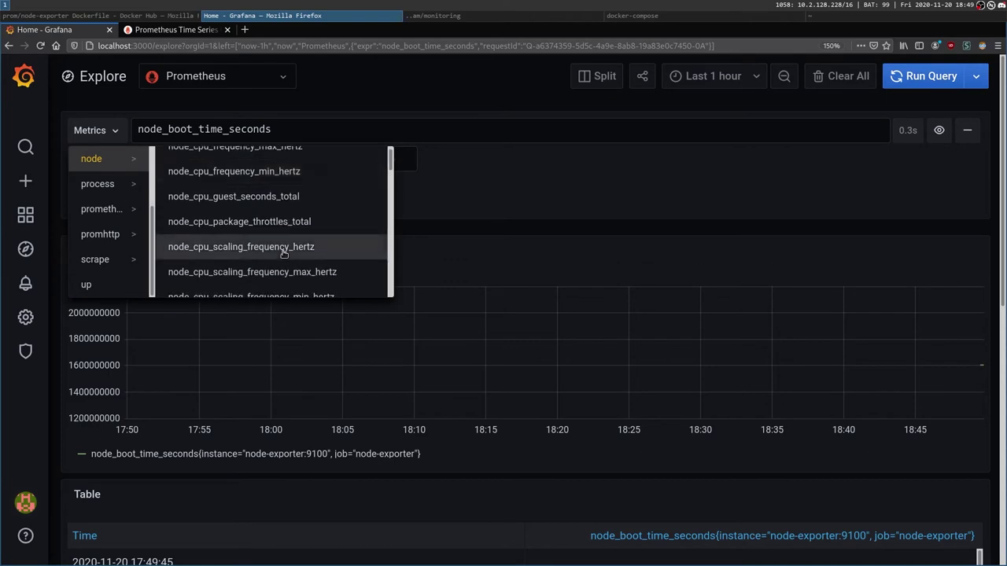
scroll(283, 252, "down", 4)
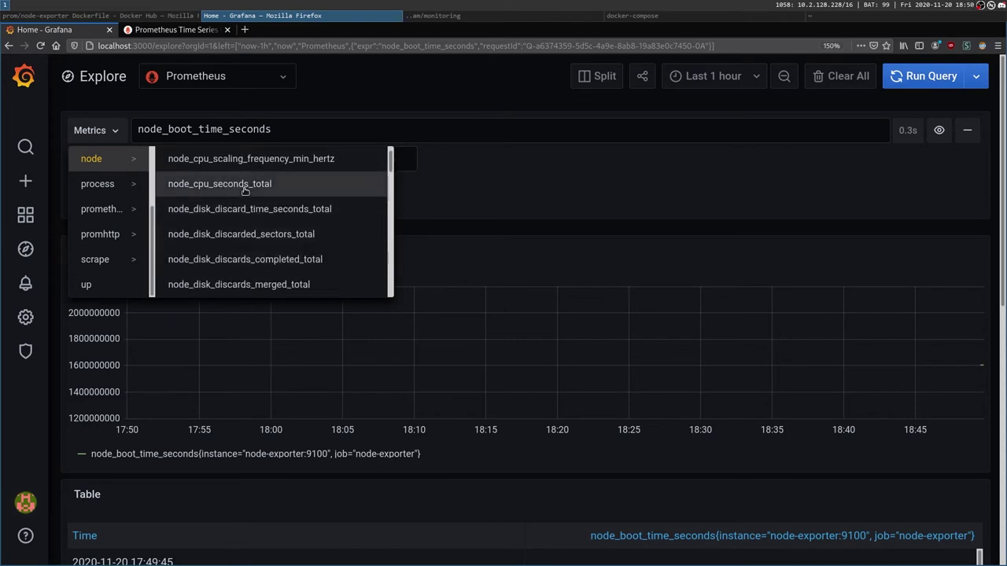
left_click(244, 185)
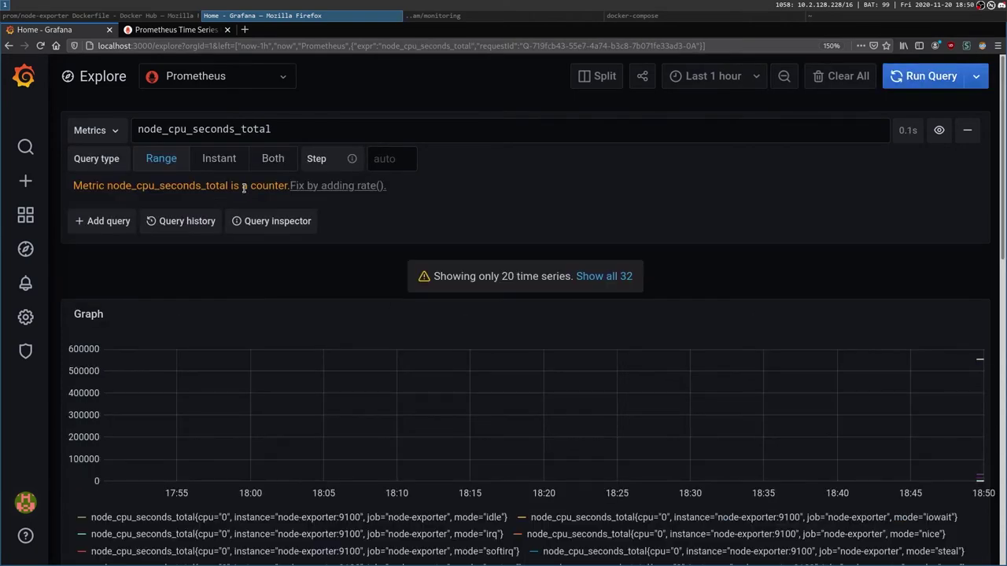
scroll(652, 310, "down", 5)
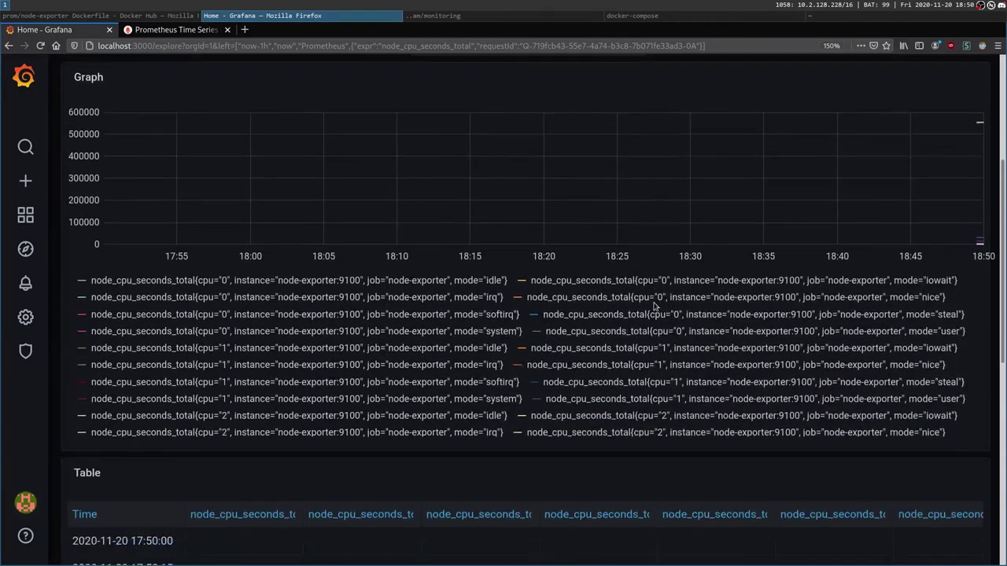
scroll(652, 307, "down", 1)
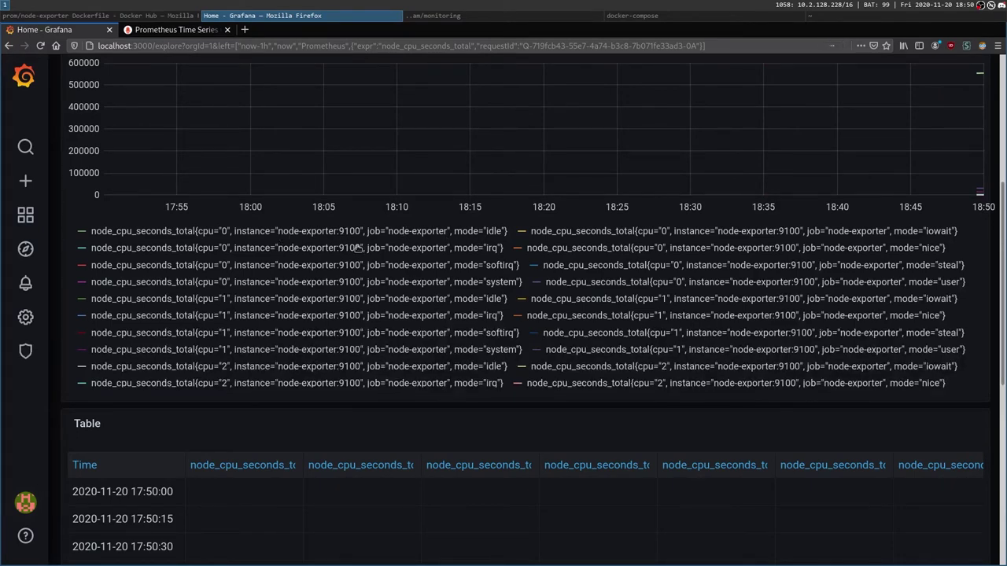
key("ctrl+plus")
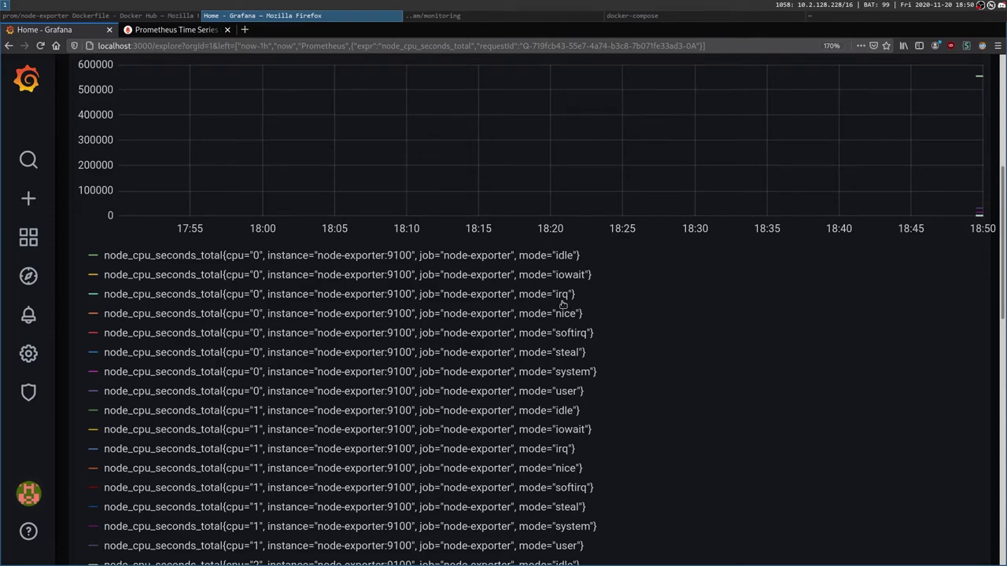
scroll(561, 305, "down", 2)
scroll(572, 245, "down", 9)
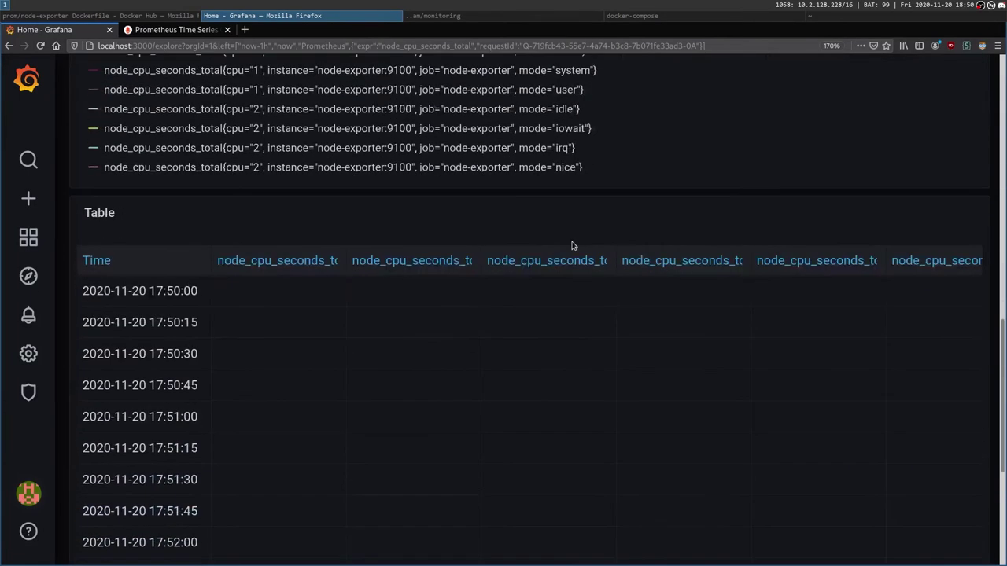
scroll(572, 245, "up", 11)
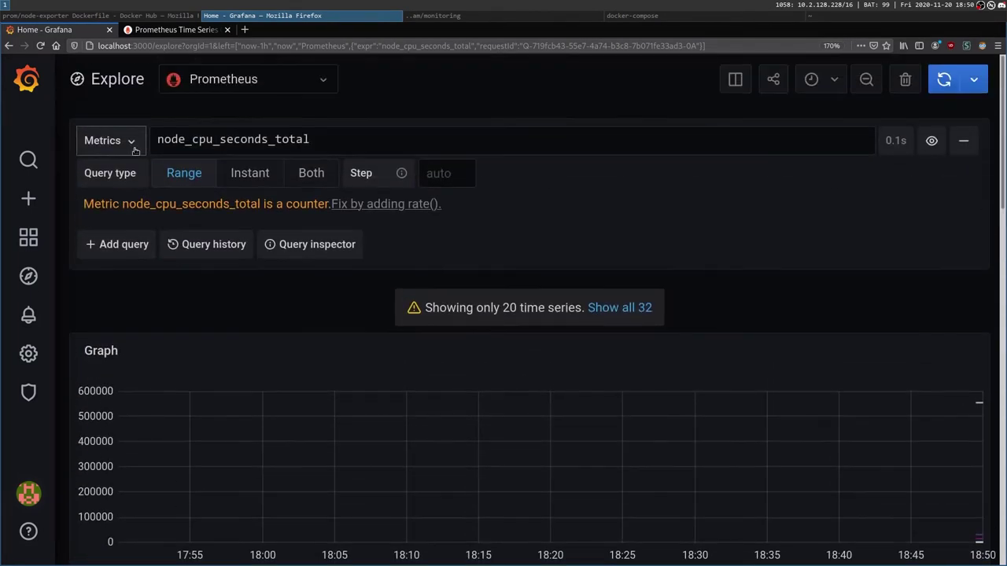
Query the node_exporter_build_info metric and look over its graph and table.
left_click(131, 141)
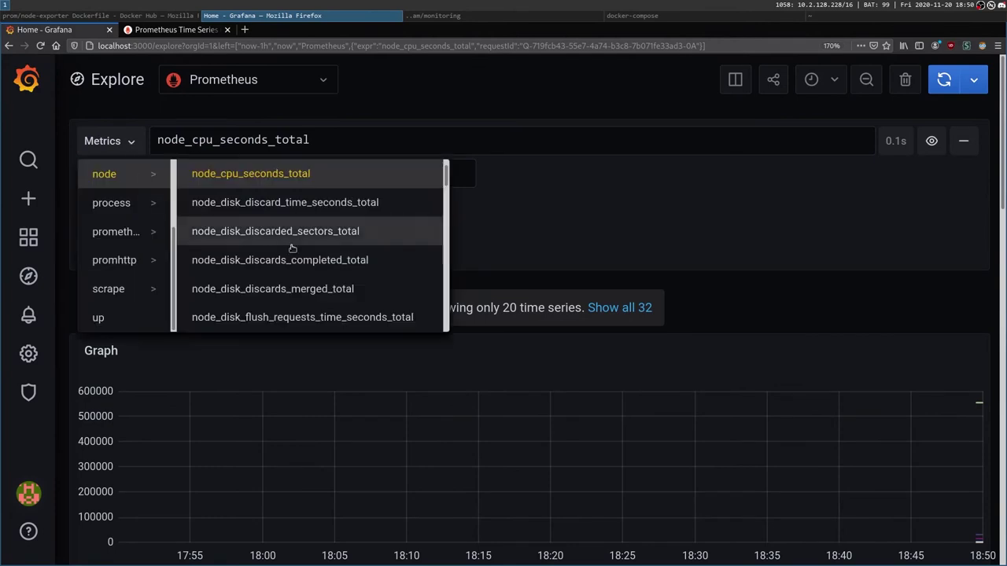
scroll(291, 247, "down", 4)
scroll(291, 248, "down", 6)
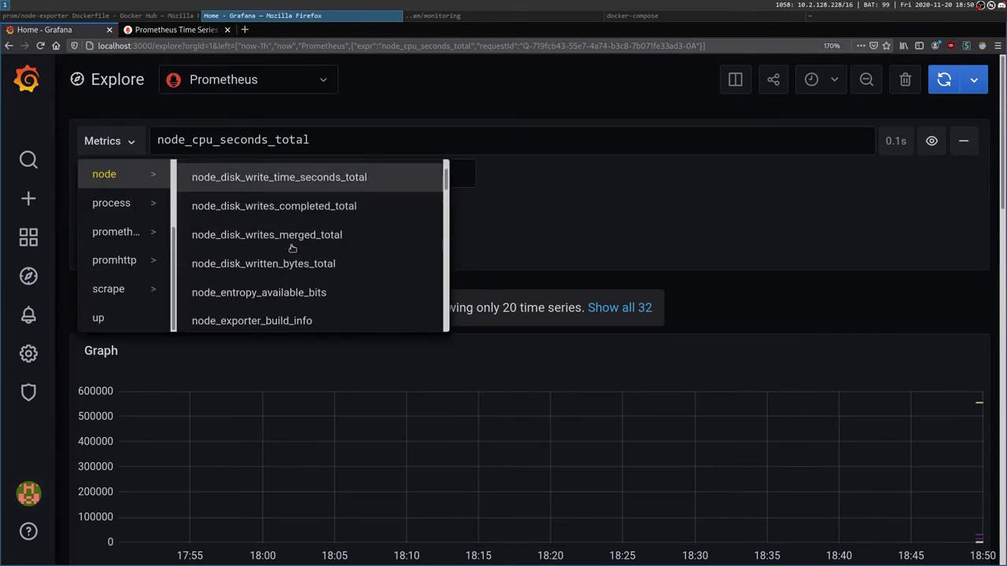
scroll(291, 249, "down", 1)
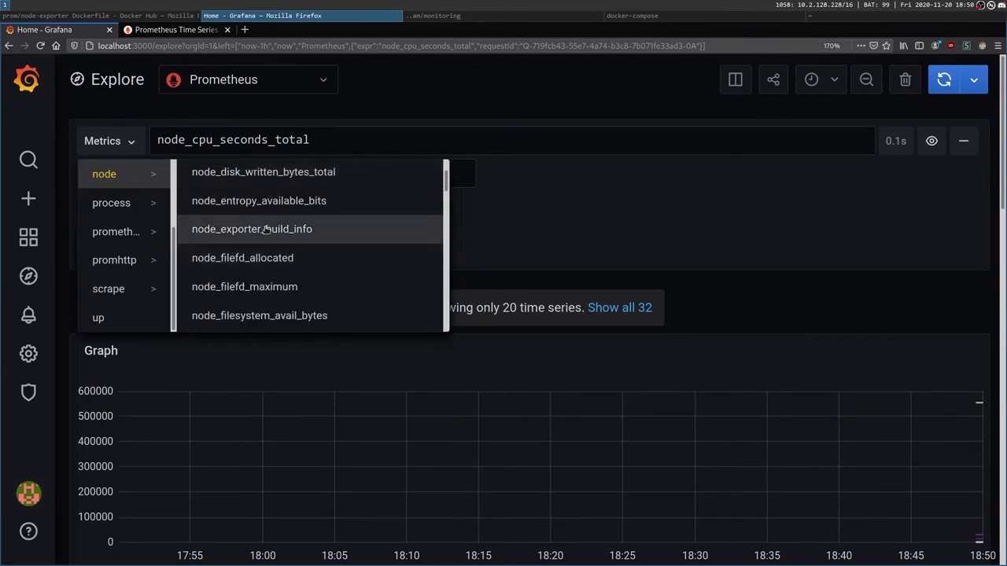
left_click(265, 227)
scroll(387, 297, "down", 5)
scroll(423, 313, "up", 3)
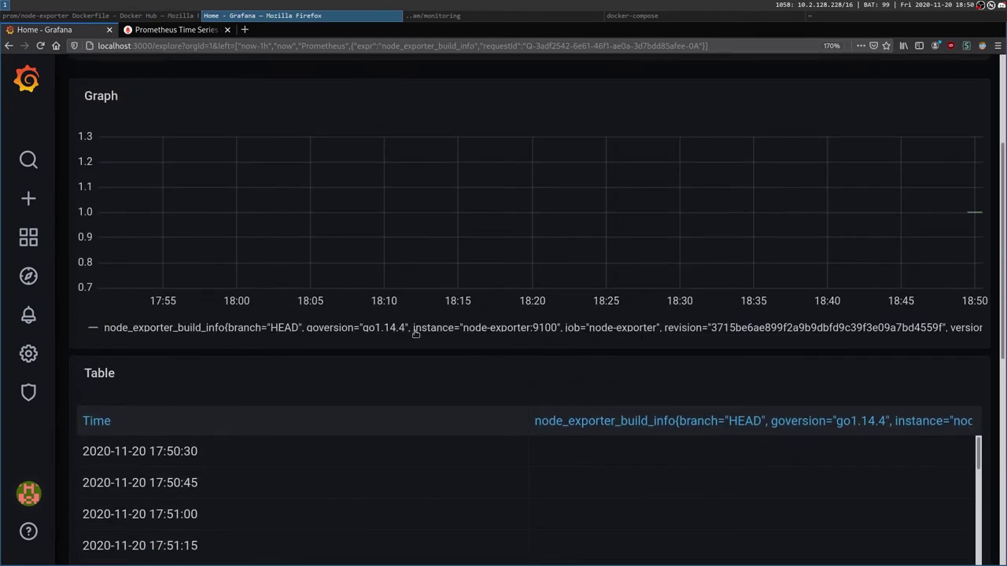
scroll(229, 307, "up", 3)
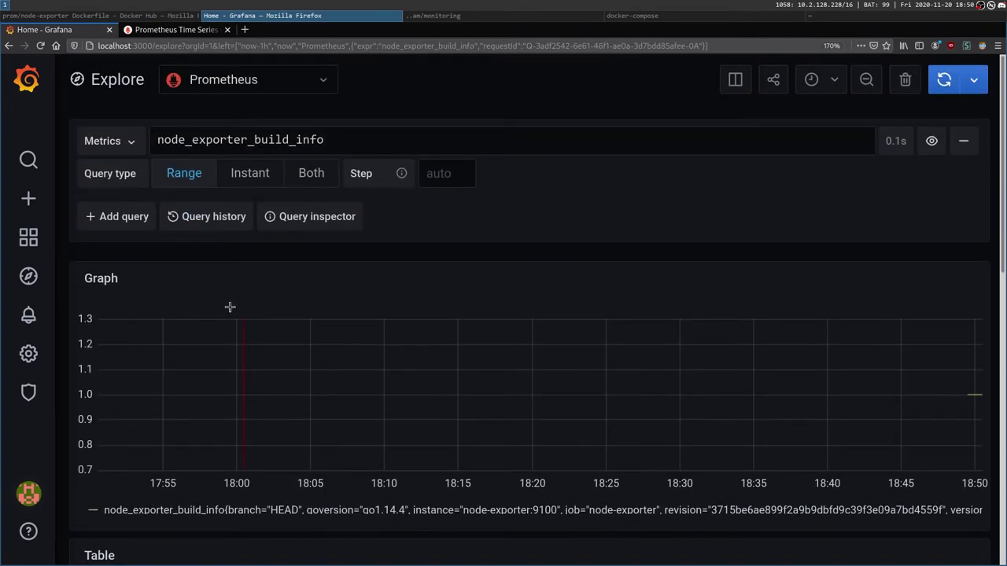
Browse the node metrics list past the filesystem entries for another metric to query.
left_click(133, 149)
scroll(334, 267, "down", 3)
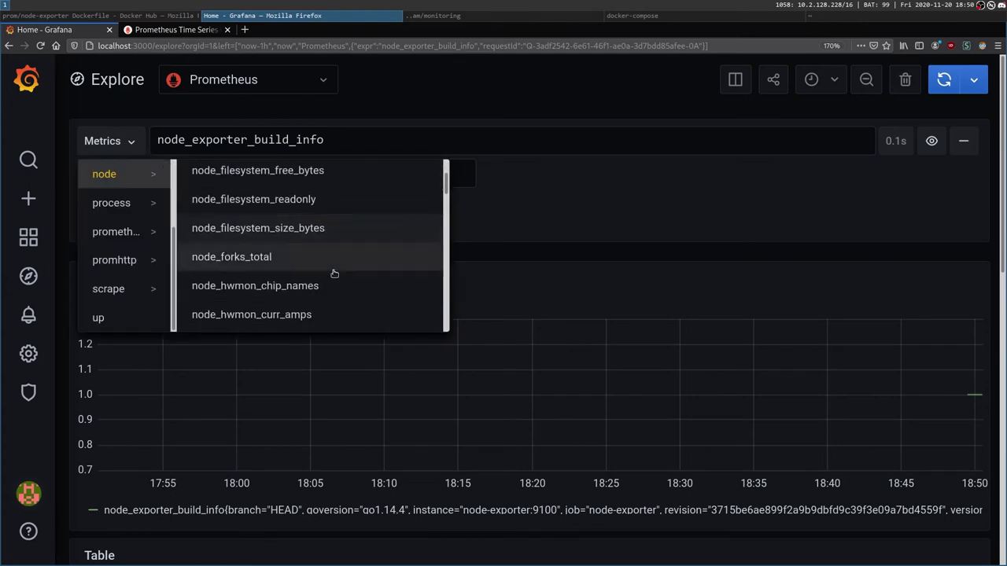